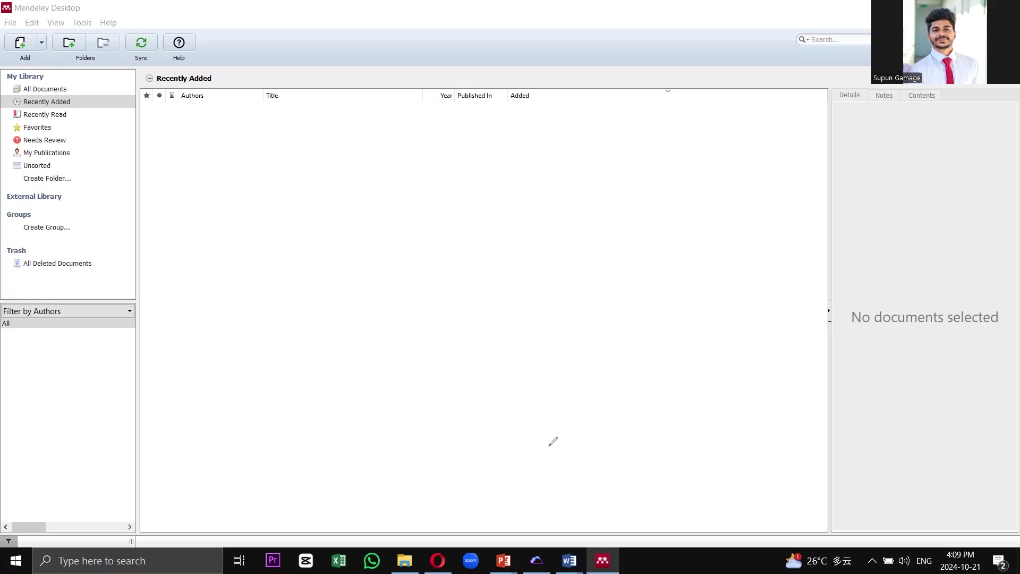
pyautogui.moveTo(282, 363)
pyautogui.mouseDown()
pyautogui.moveTo(280, 266)
pyautogui.moveTo(301, 282)
pyautogui.moveTo(269, 294)
pyautogui.mouseUp()
pyautogui.moveTo(334, 257)
pyautogui.mouseDown()
pyautogui.moveTo(342, 310)
pyautogui.moveTo(398, 253)
pyautogui.moveTo(456, 251)
pyautogui.moveTo(410, 368)
pyautogui.mouseUp()
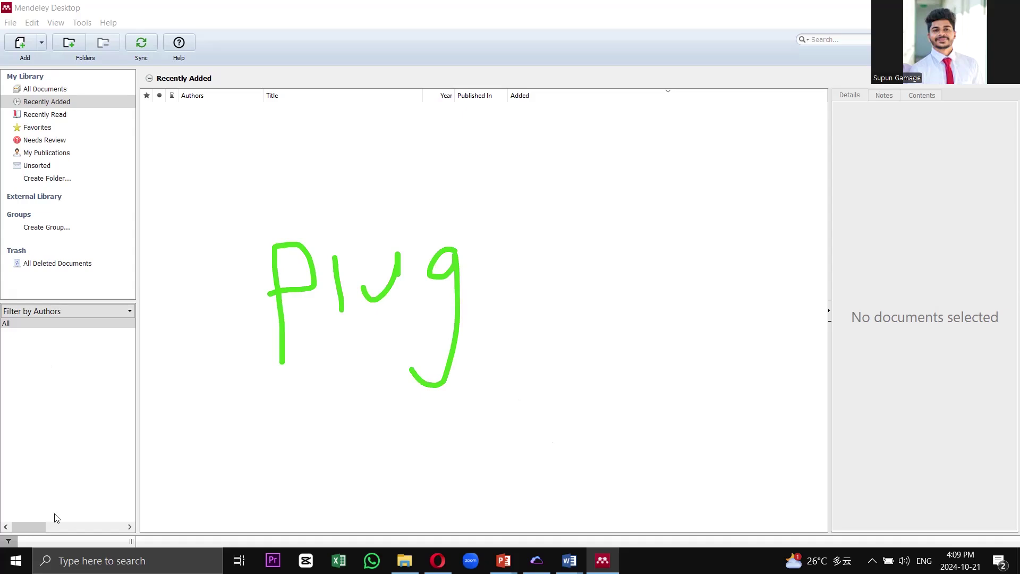
pyautogui.press('Escape')
pyautogui.press('Right')
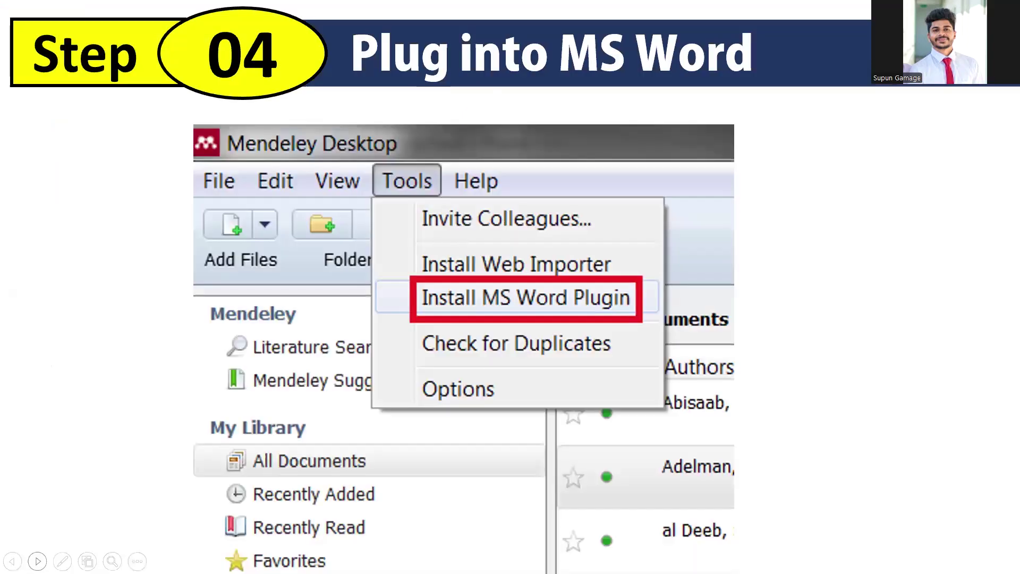
pyautogui.hotkey('alt', 'Tab')
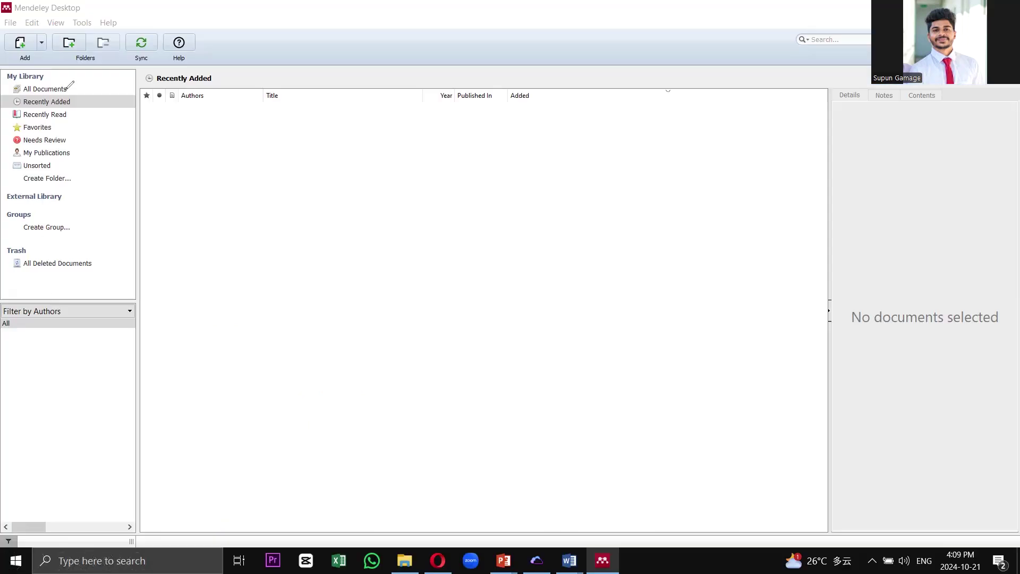
pyautogui.moveTo(98, 16)
pyautogui.mouseDown()
pyautogui.moveTo(74, 14)
pyautogui.moveTo(65, 32)
pyautogui.moveTo(91, 37)
pyautogui.moveTo(98, 18)
pyautogui.mouseUp()
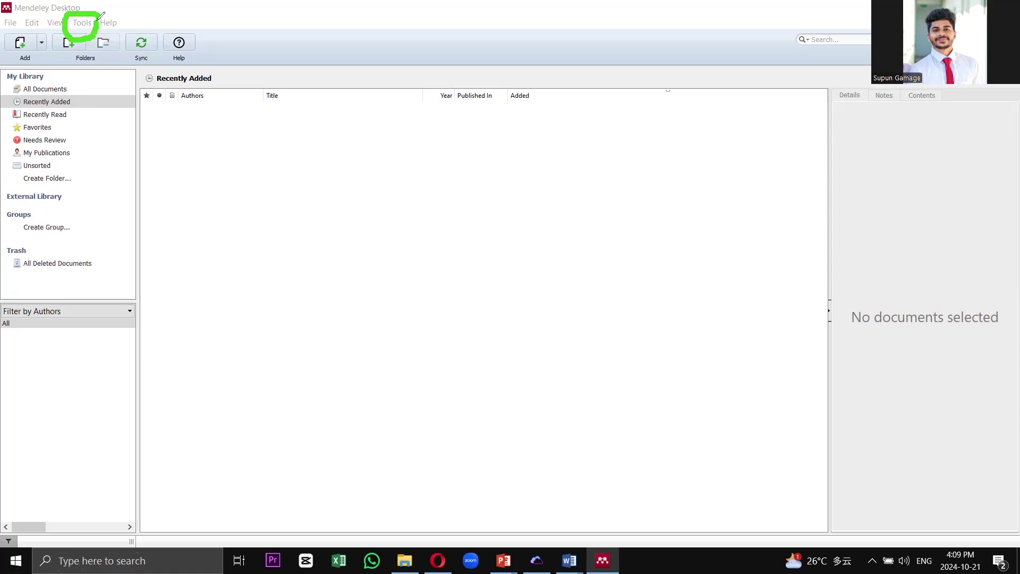
pyautogui.moveTo(8, 35); pyautogui.dragTo(51, 19)
pyautogui.moveTo(55, 36)
pyautogui.mouseDown()
pyautogui.moveTo(63, 51)
pyautogui.moveTo(110, 8)
pyautogui.mouseUp()
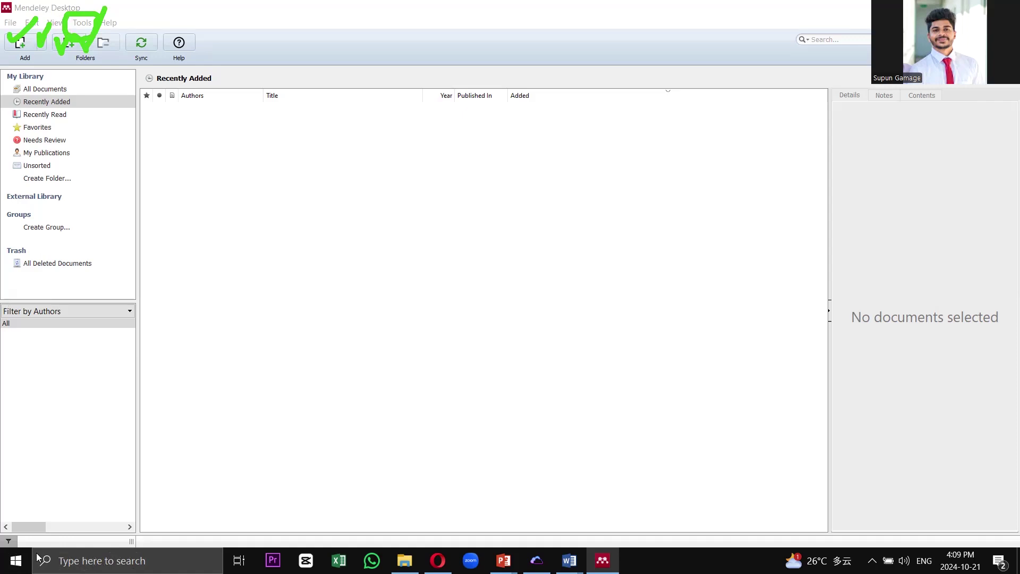
pyautogui.press('Escape')
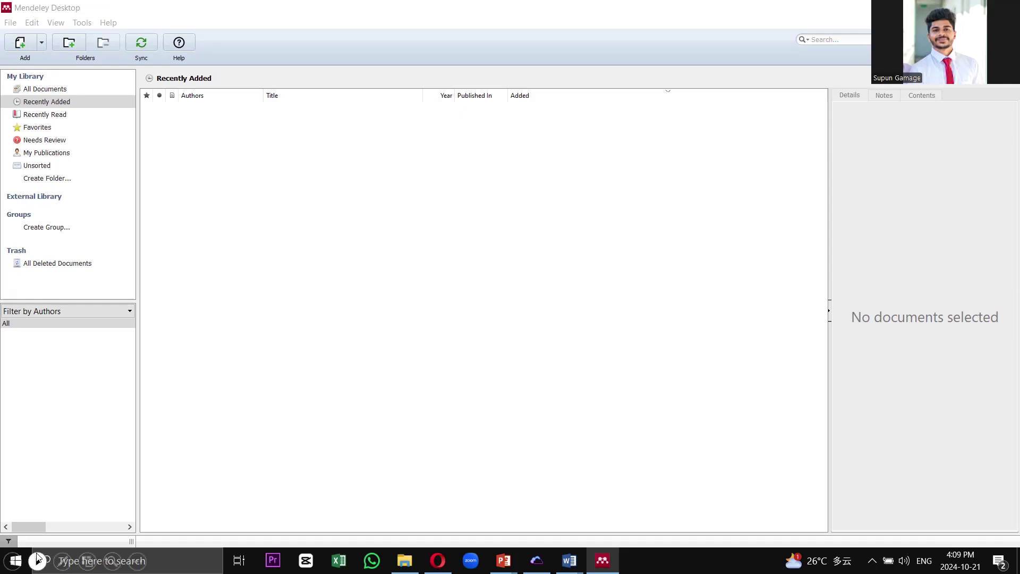
pyautogui.click(37, 560)
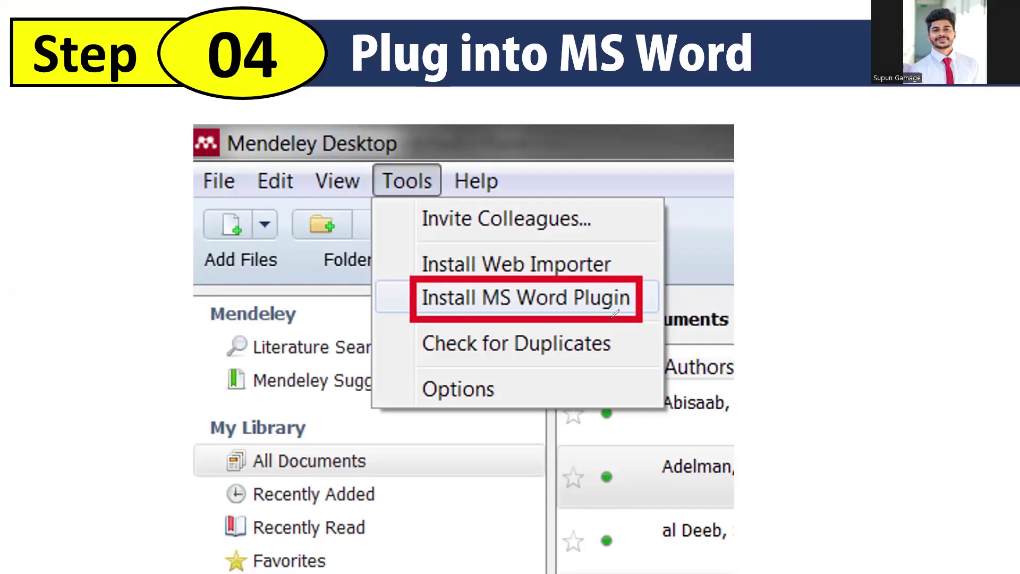
pyautogui.moveTo(367, 302); pyautogui.dragTo(403, 276)
pyautogui.moveTo(619, 291)
pyautogui.mouseDown()
pyautogui.moveTo(741, 254)
pyautogui.moveTo(783, 264)
pyautogui.moveTo(803, 233)
pyautogui.moveTo(843, 236)
pyautogui.moveTo(862, 219)
pyautogui.moveTo(877, 224)
pyautogui.moveTo(904, 194)
pyautogui.moveTo(905, 210)
pyautogui.moveTo(921, 180)
pyautogui.moveTo(941, 194)
pyautogui.moveTo(917, 189)
pyautogui.mouseUp()
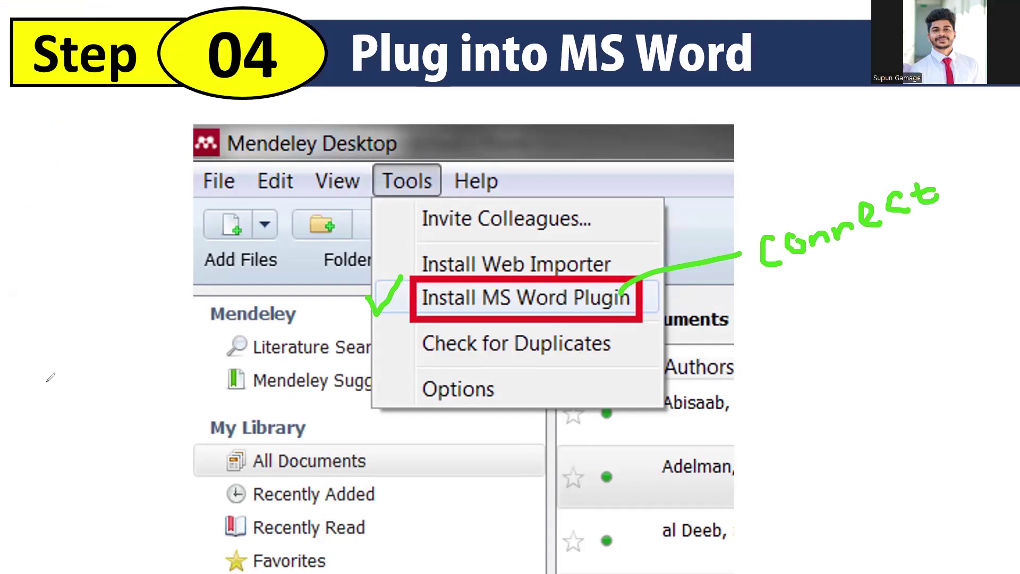
pyautogui.press('e')
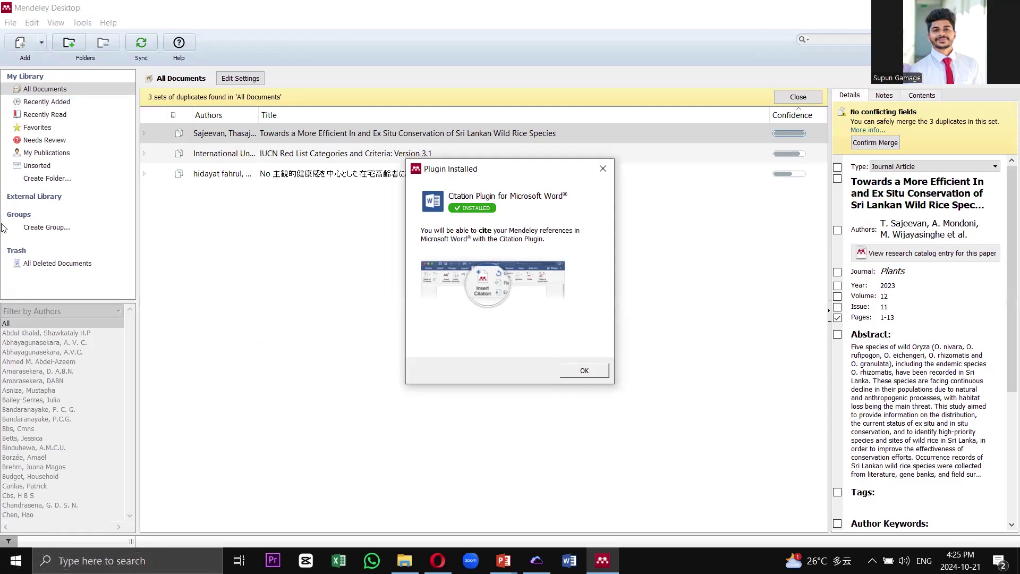
pyautogui.moveTo(571, 204)
pyautogui.mouseDown()
pyautogui.moveTo(580, 211)
pyautogui.moveTo(690, 155)
pyautogui.mouseUp()
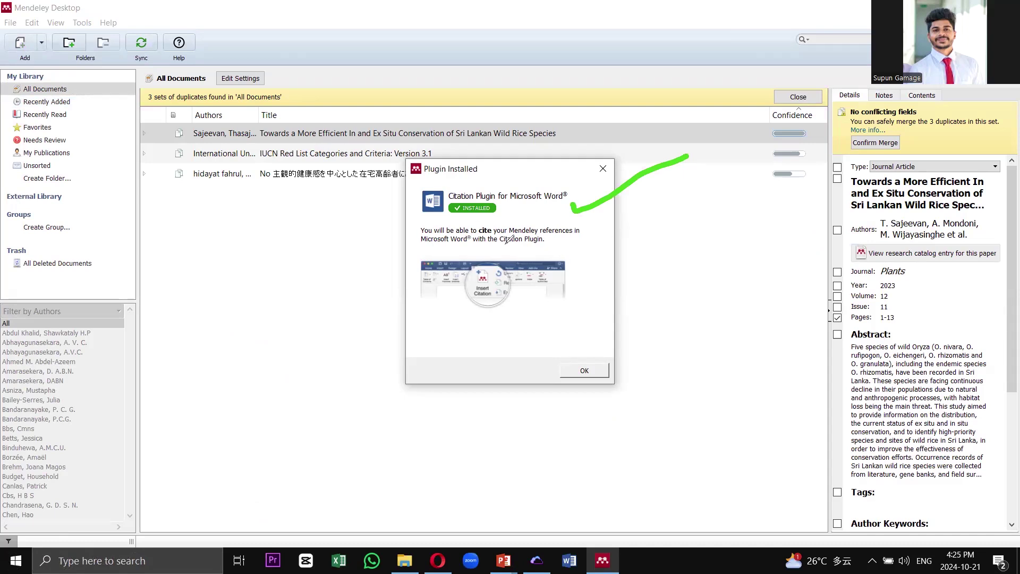
pyautogui.moveTo(229, 243); pyautogui.dragTo(229, 327)
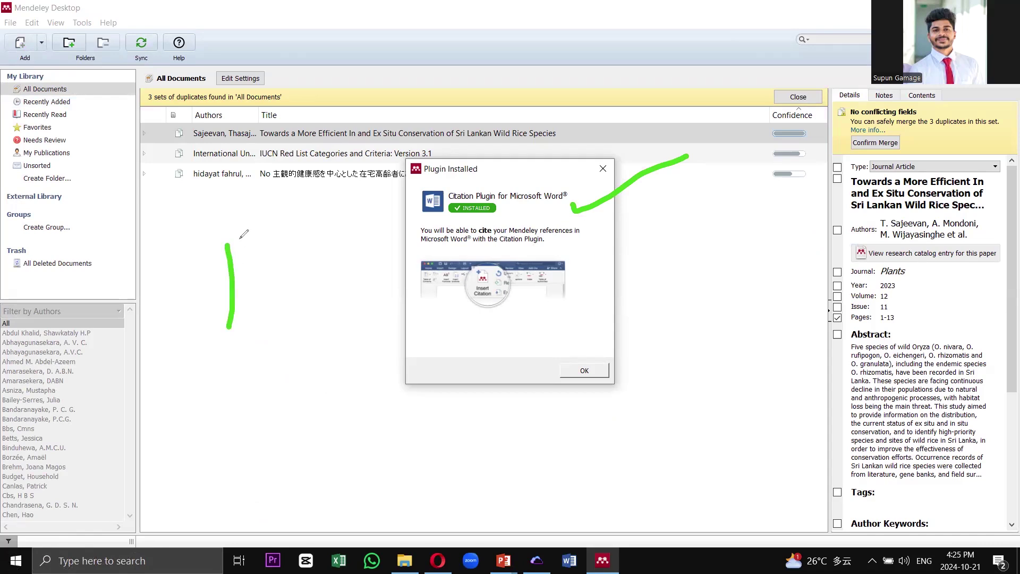
pyautogui.moveTo(227, 244)
pyautogui.mouseDown()
pyautogui.moveTo(346, 239)
pyautogui.moveTo(338, 329)
pyautogui.moveTo(220, 325)
pyautogui.mouseUp()
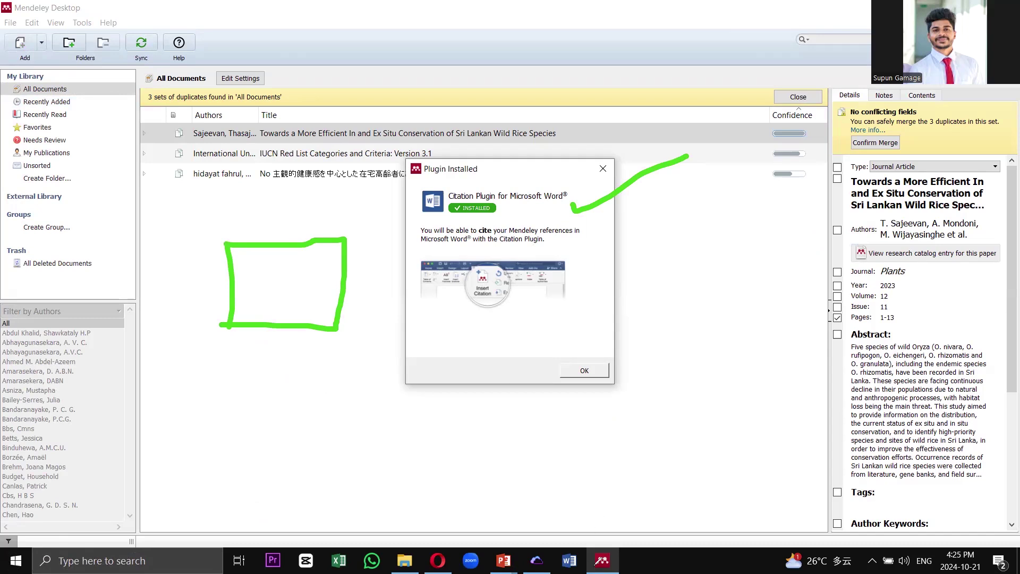
pyautogui.moveTo(585, 542)
pyautogui.mouseDown()
pyautogui.moveTo(558, 555)
pyautogui.moveTo(599, 535)
pyautogui.mouseUp()
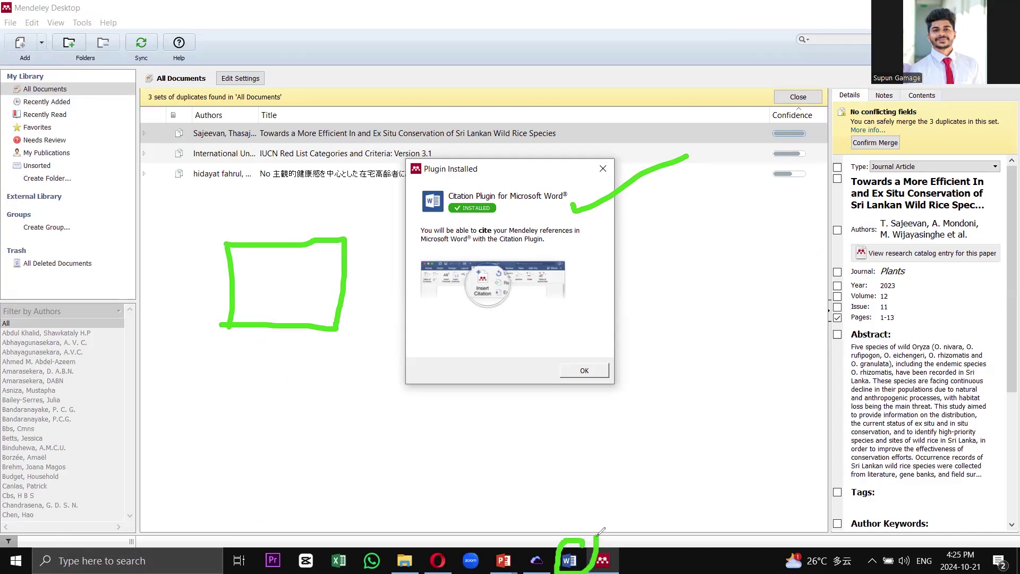
pyautogui.moveTo(673, 418)
pyautogui.mouseDown()
pyautogui.moveTo(606, 514)
pyautogui.moveTo(592, 495)
pyautogui.moveTo(628, 522)
pyautogui.mouseUp()
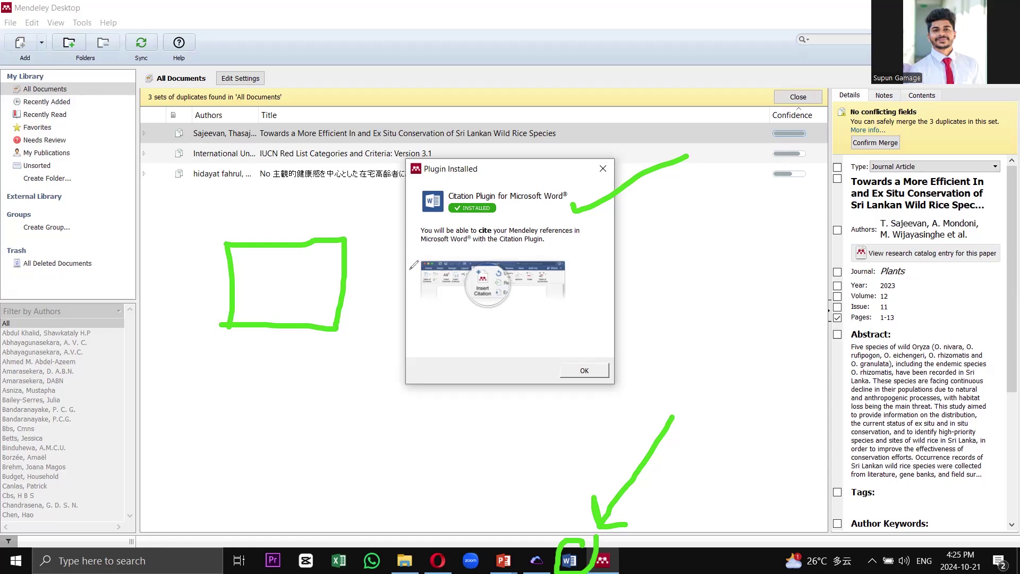
pyautogui.moveTo(514, 201)
pyautogui.mouseDown()
pyautogui.moveTo(499, 175)
pyautogui.moveTo(420, 196)
pyautogui.moveTo(511, 201)
pyautogui.mouseUp()
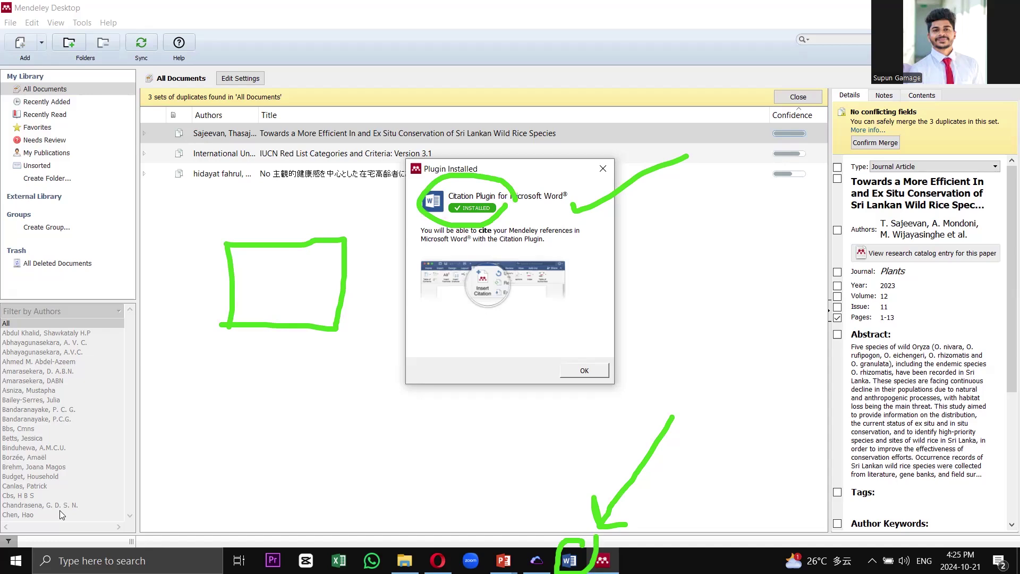
pyautogui.press('Escape')
pyautogui.press('Right')
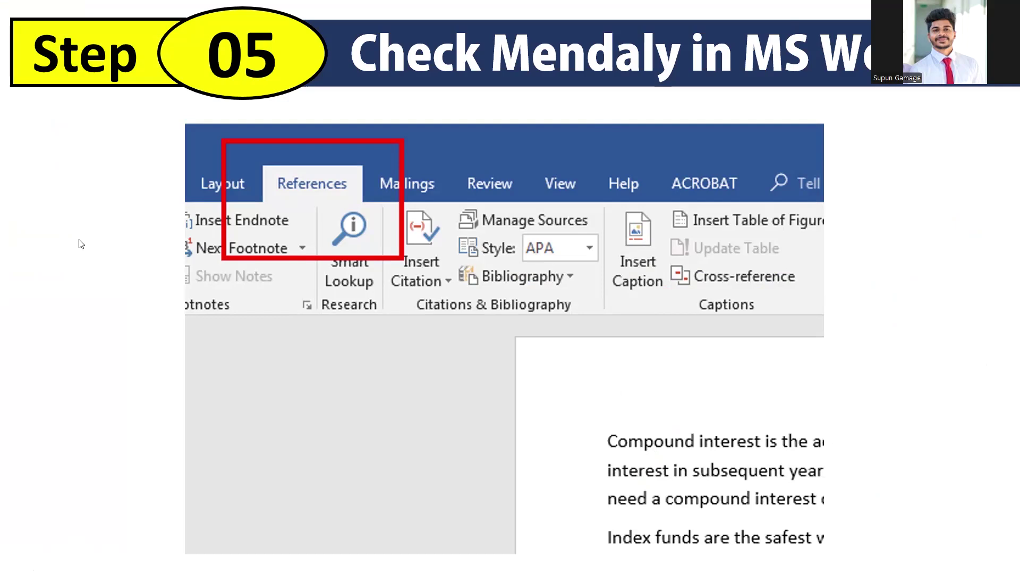
pyautogui.moveTo(162, 179); pyautogui.dragTo(165, 200)
pyautogui.moveTo(222, 142); pyautogui.dragTo(402, 259)
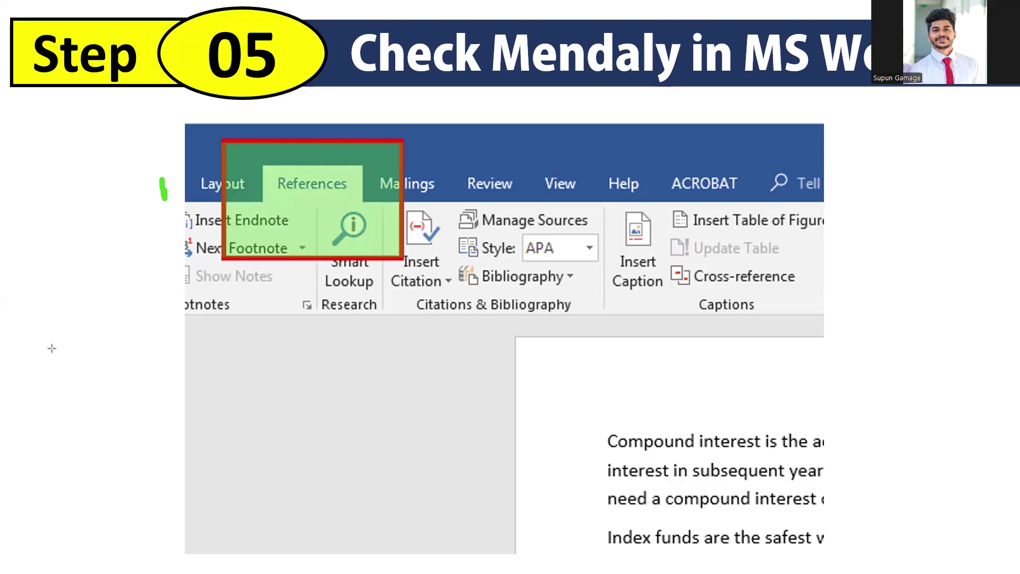
pyautogui.click(261, 346)
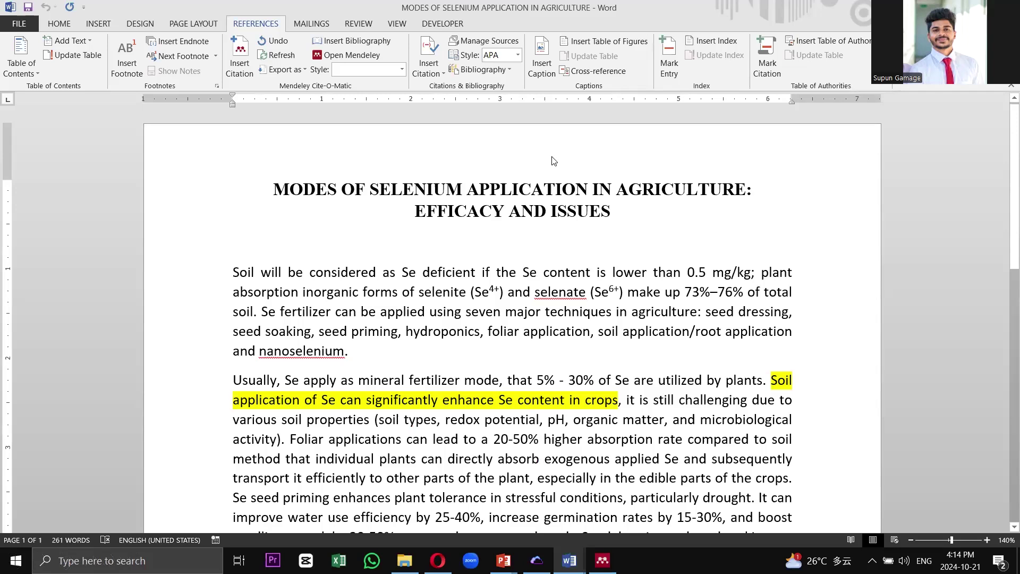
pyautogui.moveTo(38, 16); pyautogui.dragTo(119, 35)
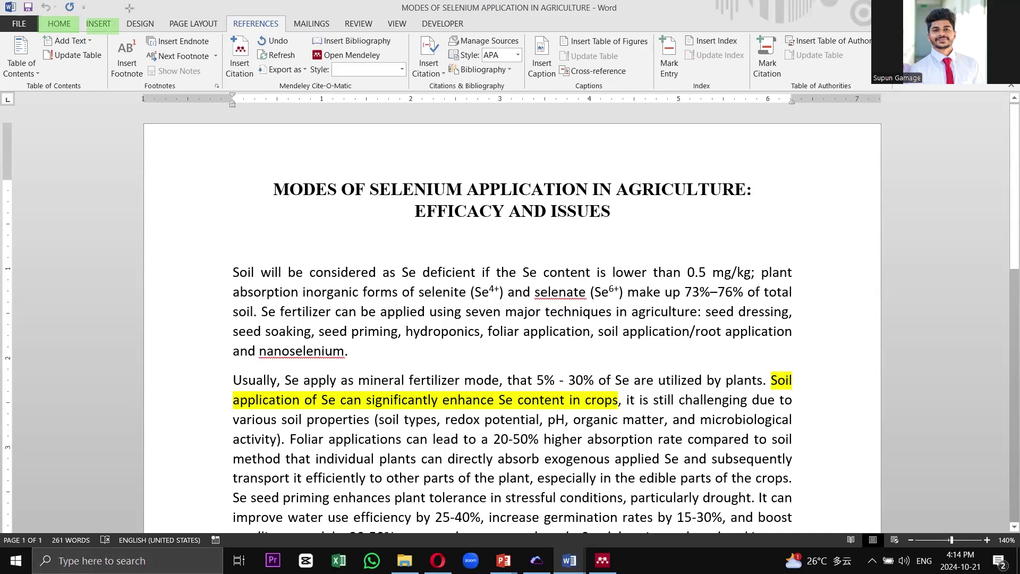
pyautogui.moveTo(125, 19); pyautogui.dragTo(217, 34)
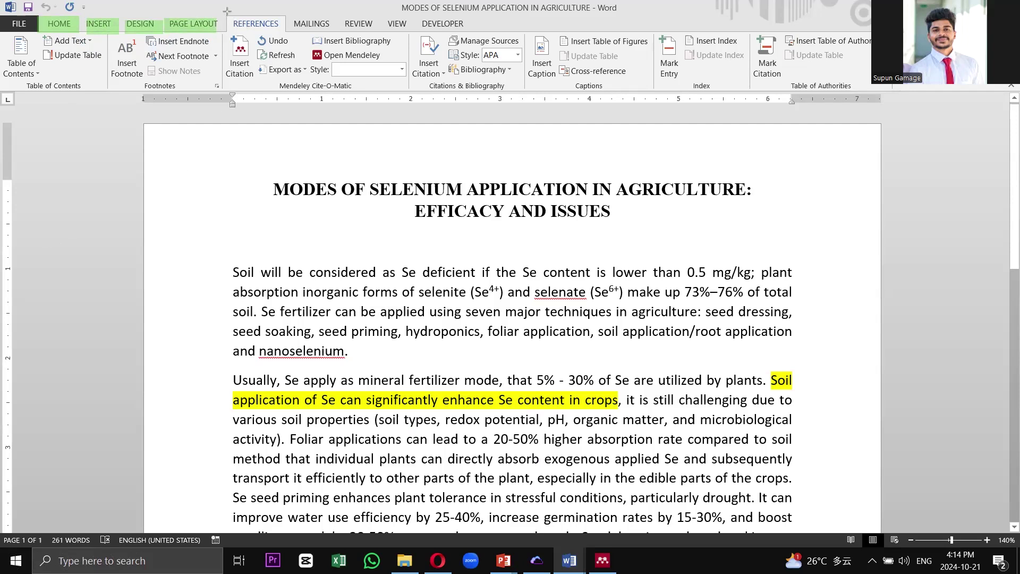
pyautogui.moveTo(227, 12); pyautogui.dragTo(289, 32)
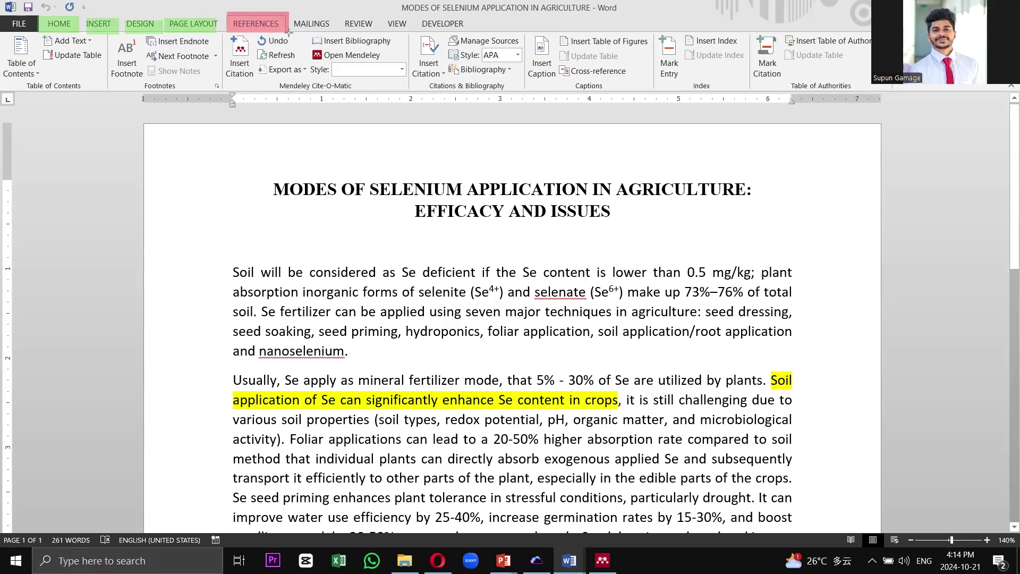
pyautogui.moveTo(12, 37); pyautogui.dragTo(1004, 92)
pyautogui.hotkey('ctrl', 'z')
pyautogui.moveTo(220, 32); pyautogui.dragTo(410, 88)
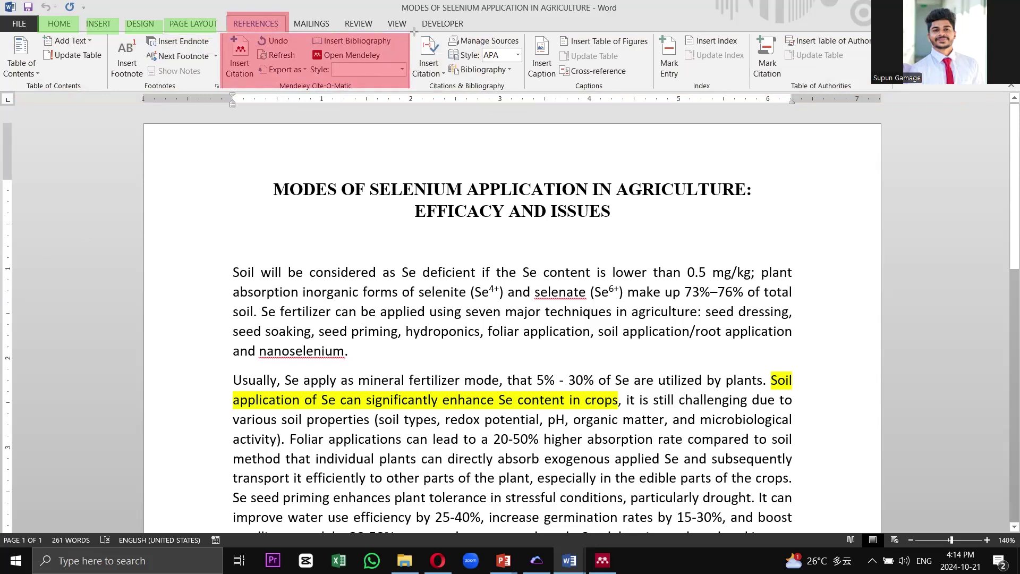
pyautogui.moveTo(414, 32); pyautogui.dragTo(527, 92)
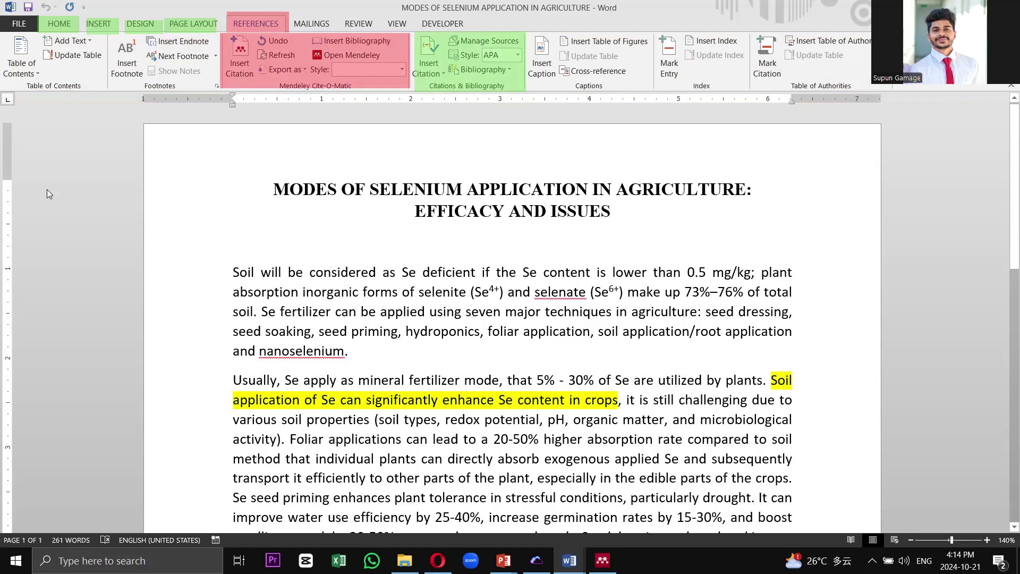
pyautogui.moveTo(266, 103); pyautogui.dragTo(232, 136)
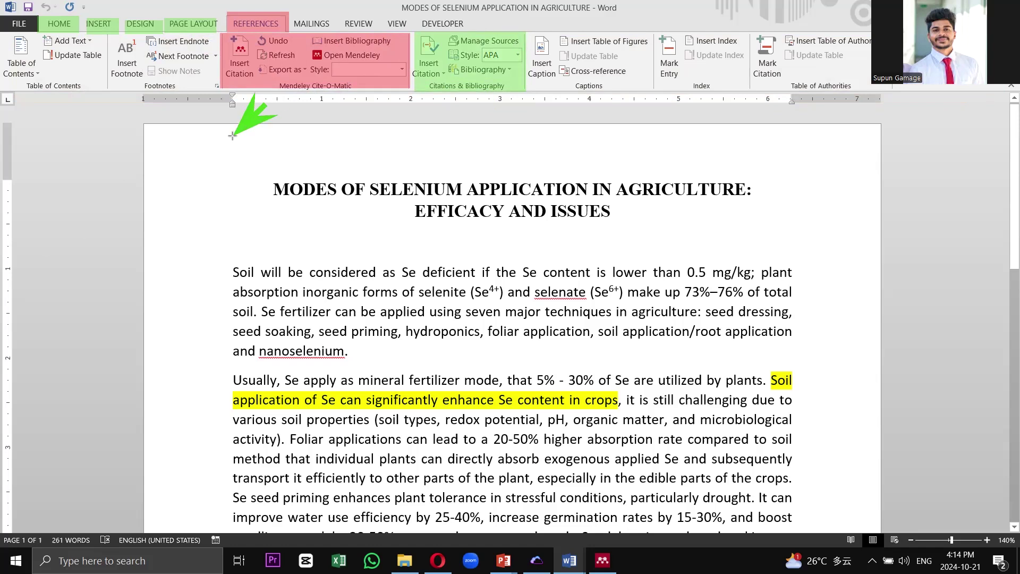
pyautogui.moveTo(170, 232); pyautogui.dragTo(287, 98)
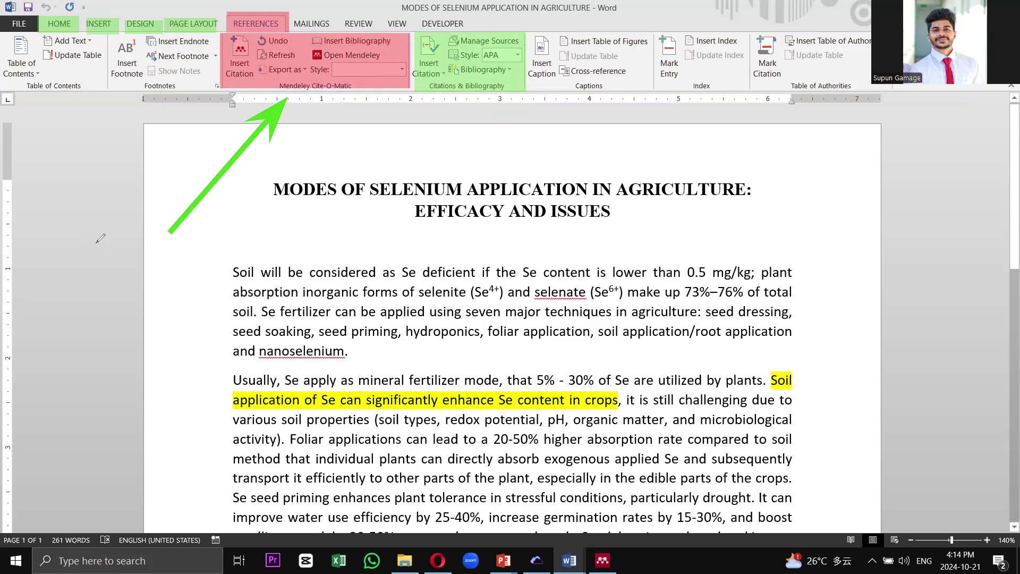
pyautogui.moveTo(90, 245)
pyautogui.mouseDown()
pyautogui.moveTo(78, 245)
pyautogui.moveTo(96, 276)
pyautogui.moveTo(127, 260)
pyautogui.moveTo(138, 268)
pyautogui.moveTo(142, 248)
pyautogui.moveTo(157, 268)
pyautogui.moveTo(181, 274)
pyautogui.moveTo(185, 256)
pyautogui.moveTo(190, 273)
pyautogui.moveTo(220, 250)
pyautogui.mouseUp()
pyautogui.click(97, 260)
pyautogui.click(101, 245)
pyautogui.click(188, 250)
pyautogui.moveTo(232, 251)
pyautogui.mouseDown()
pyautogui.moveTo(233, 268)
pyautogui.moveTo(240, 248)
pyautogui.moveTo(249, 261)
pyautogui.mouseUp()
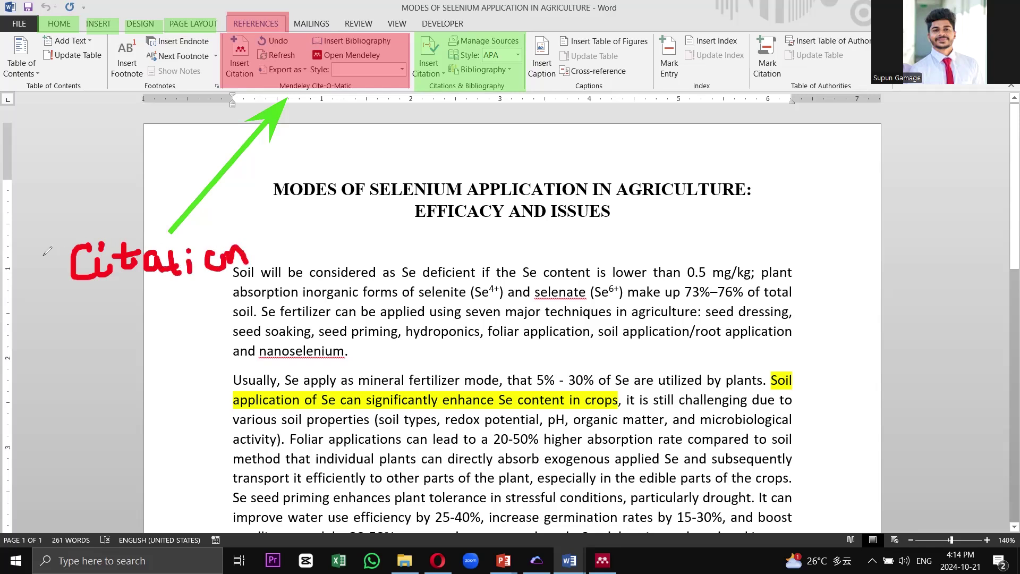
pyautogui.moveTo(96, 299)
pyautogui.mouseDown()
pyautogui.moveTo(97, 340)
pyautogui.moveTo(126, 309)
pyautogui.moveTo(150, 322)
pyautogui.moveTo(164, 292)
pyautogui.moveTo(175, 316)
pyautogui.mouseUp()
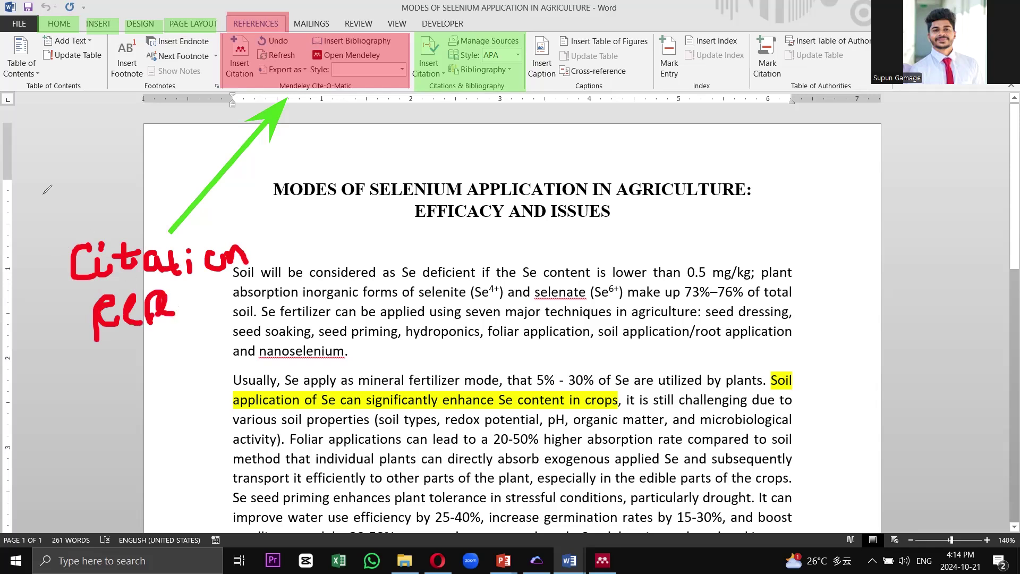
pyautogui.moveTo(548, 169)
pyautogui.mouseDown()
pyautogui.moveTo(493, 96)
pyautogui.moveTo(497, 105)
pyautogui.moveTo(518, 97)
pyautogui.mouseUp()
pyautogui.moveTo(558, 148)
pyautogui.mouseDown()
pyautogui.moveTo(560, 173)
pyautogui.moveTo(575, 161)
pyautogui.moveTo(600, 173)
pyautogui.mouseUp()
pyautogui.moveTo(611, 136)
pyautogui.mouseDown()
pyautogui.moveTo(601, 166)
pyautogui.moveTo(615, 149)
pyautogui.moveTo(619, 162)
pyautogui.moveTo(633, 150)
pyautogui.moveTo(635, 160)
pyautogui.moveTo(638, 146)
pyautogui.moveTo(640, 158)
pyautogui.moveTo(665, 139)
pyautogui.moveTo(662, 158)
pyautogui.moveTo(694, 135)
pyautogui.moveTo(692, 150)
pyautogui.moveTo(715, 138)
pyautogui.moveTo(723, 146)
pyautogui.moveTo(739, 129)
pyautogui.moveTo(727, 170)
pyautogui.mouseUp()
pyautogui.click(675, 137)
pyautogui.click(691, 126)
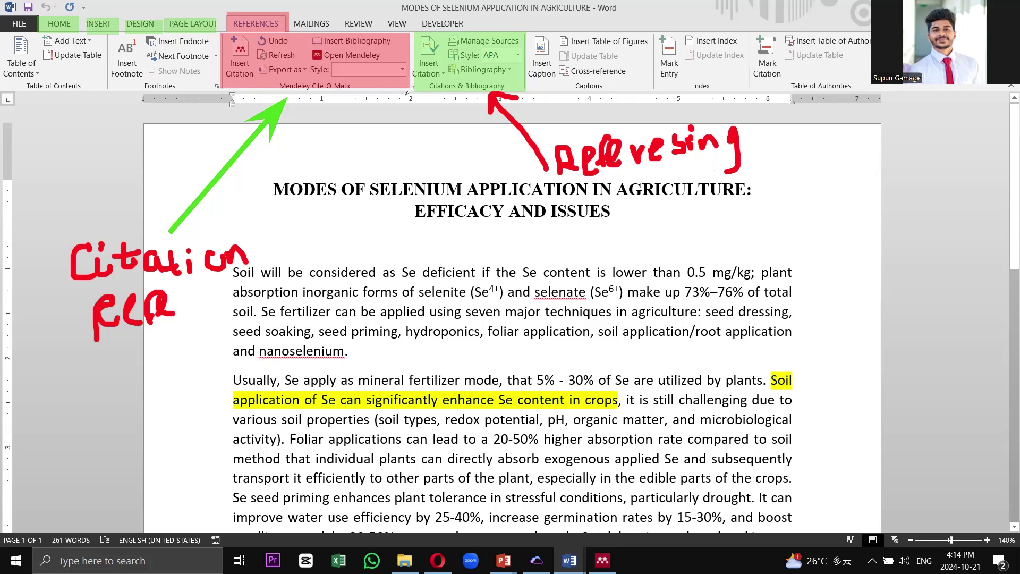
pyautogui.moveTo(290, 20)
pyautogui.mouseDown()
pyautogui.moveTo(235, 24)
pyautogui.moveTo(274, 41)
pyautogui.moveTo(297, 28)
pyautogui.mouseUp()
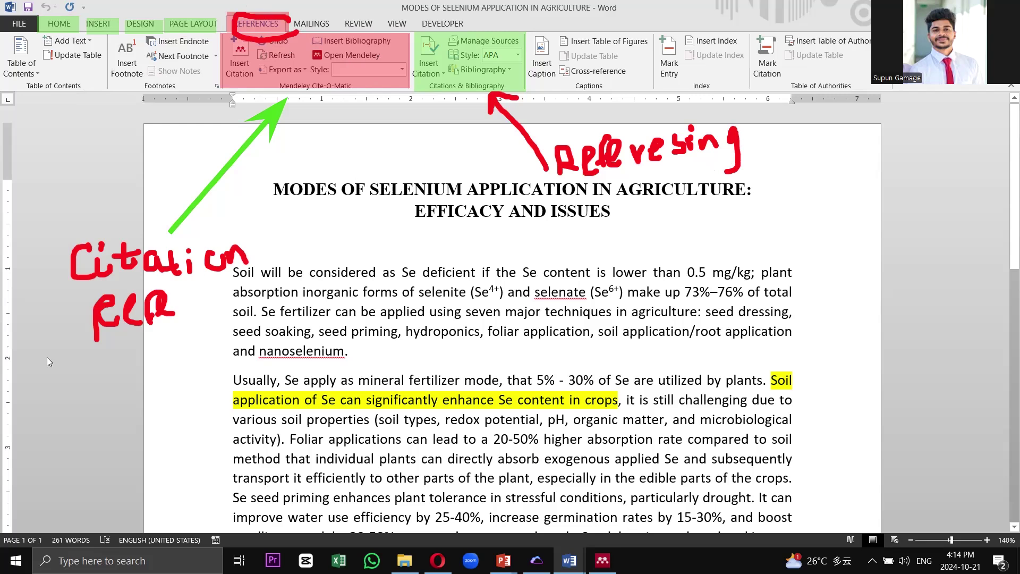
pyautogui.press('Escape')
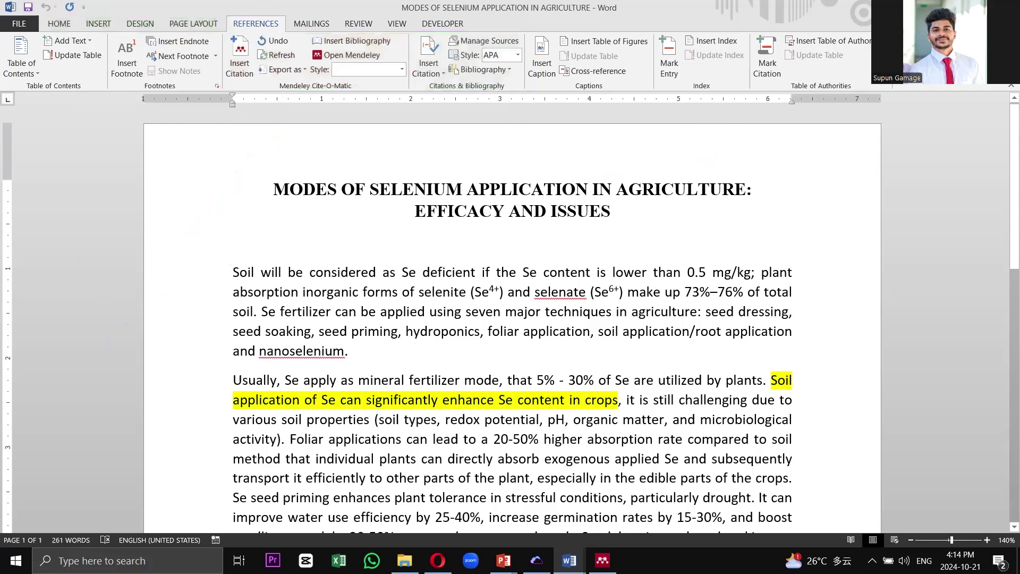
pyautogui.press('Right')
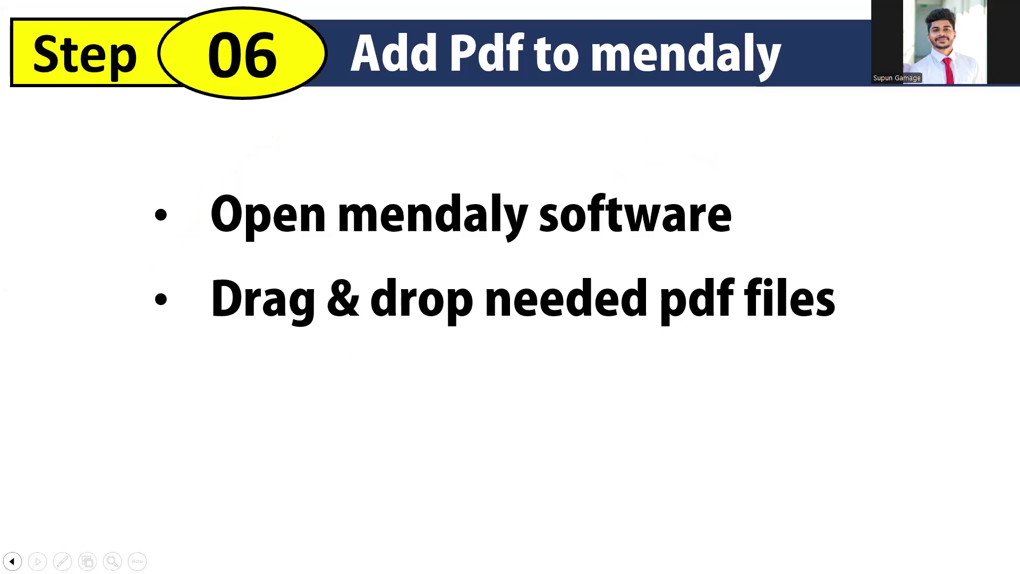
pyautogui.click(11, 561)
pyautogui.hotkey('ctrl', 'p')
pyautogui.moveTo(230, 260)
pyautogui.mouseDown()
pyautogui.moveTo(219, 340)
pyautogui.moveTo(327, 366)
pyautogui.moveTo(365, 345)
pyautogui.moveTo(821, 330)
pyautogui.moveTo(813, 266)
pyautogui.moveTo(622, 249)
pyautogui.moveTo(233, 257)
pyautogui.mouseUp()
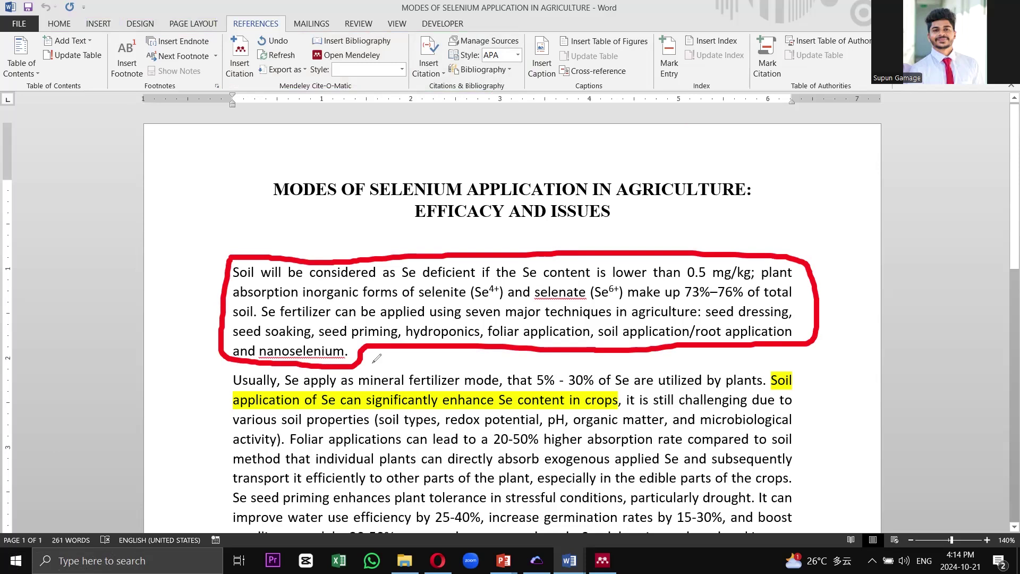
pyautogui.moveTo(372, 363); pyautogui.dragTo(452, 355)
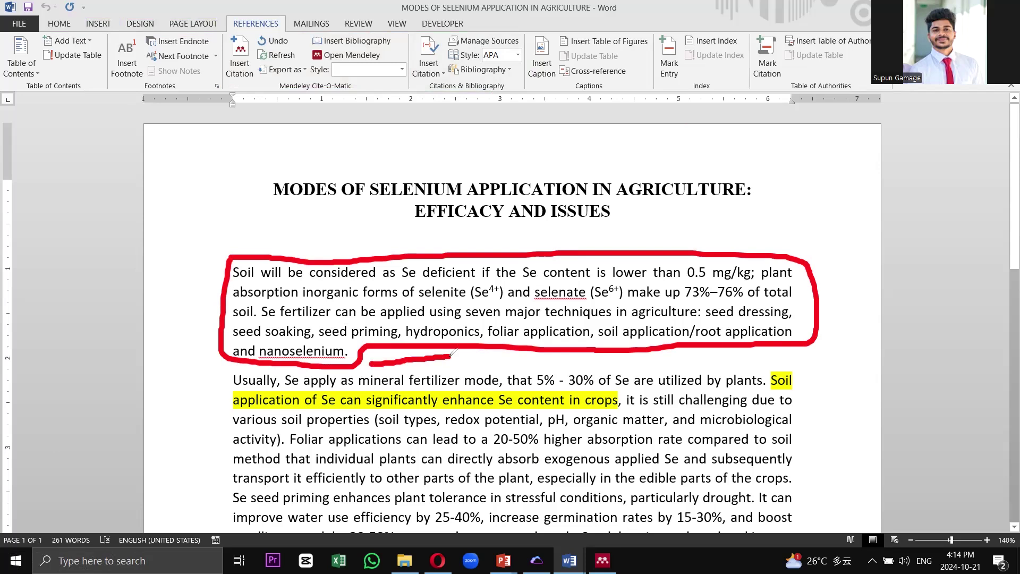
pyautogui.hotkey('ctrl', 'z')
pyautogui.hotkey('ctrl', 'z')
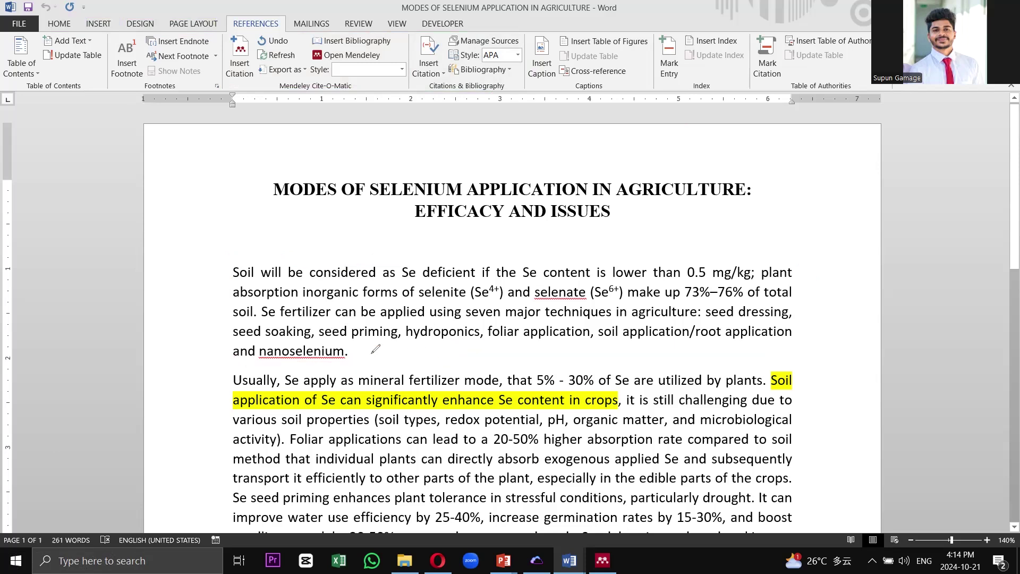
pyautogui.moveTo(363, 344)
pyautogui.mouseDown()
pyautogui.moveTo(352, 367)
pyautogui.moveTo(461, 364)
pyautogui.mouseUp()
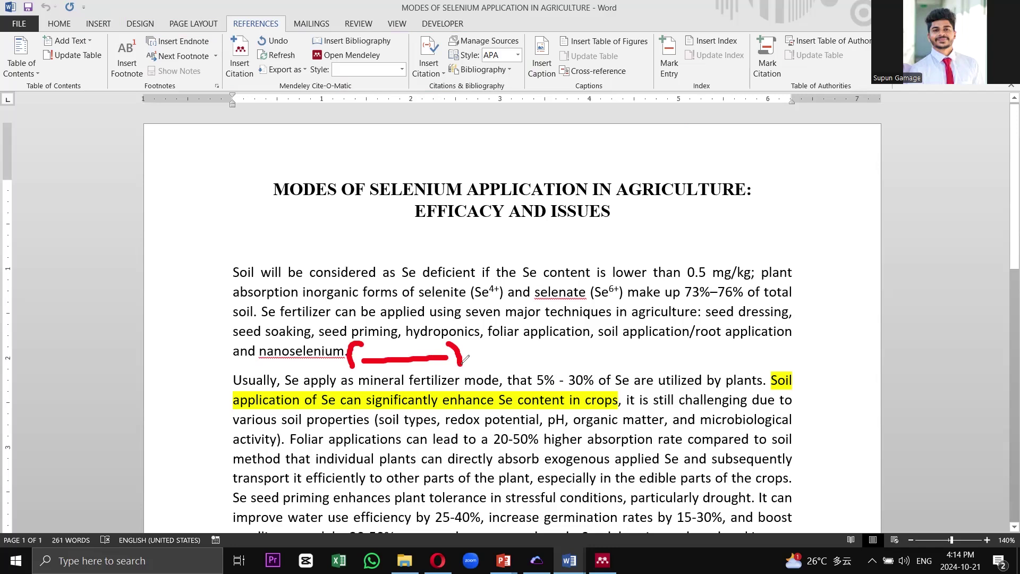
pyautogui.moveTo(204, 224)
pyautogui.mouseDown()
pyautogui.moveTo(194, 169)
pyautogui.moveTo(225, 177)
pyautogui.moveTo(241, 197)
pyautogui.mouseUp()
pyautogui.moveTo(258, 181); pyautogui.dragTo(240, 201)
pyautogui.moveTo(291, 139)
pyautogui.mouseDown()
pyautogui.moveTo(295, 188)
pyautogui.moveTo(289, 158)
pyautogui.moveTo(316, 158)
pyautogui.mouseUp()
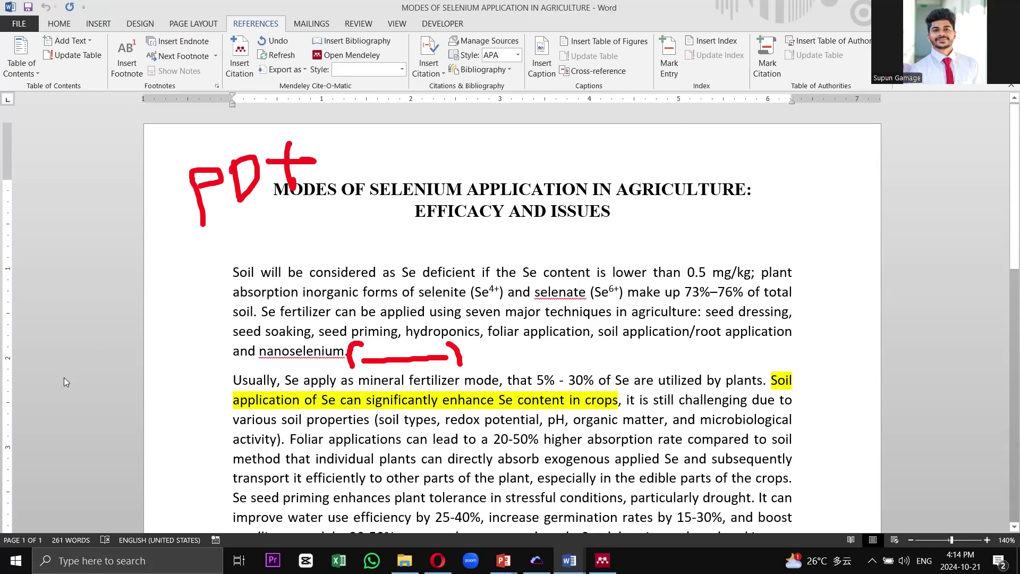
pyautogui.hotkey('alt', 'Tab')
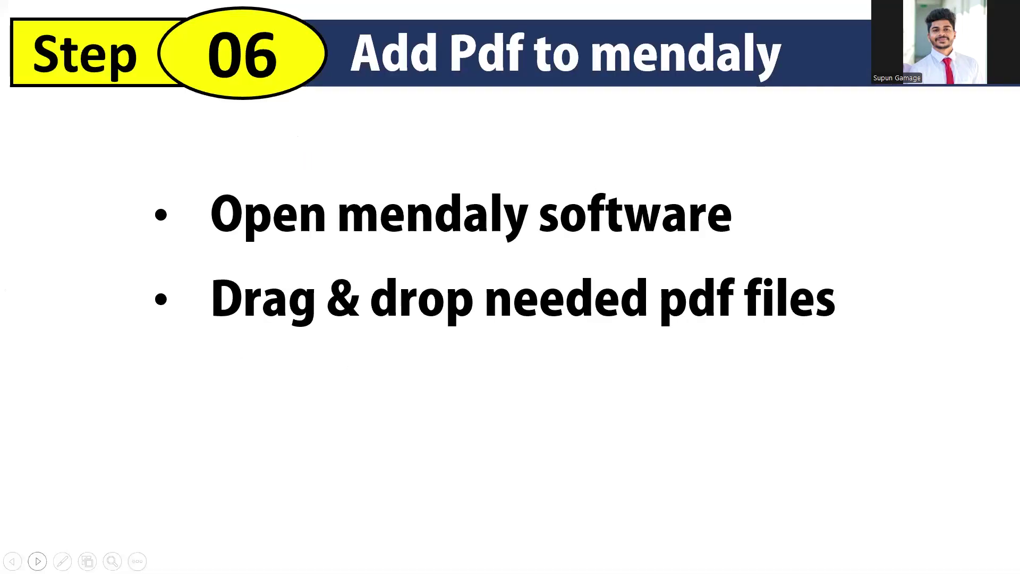
pyautogui.hotkey('ctrl', 'p')
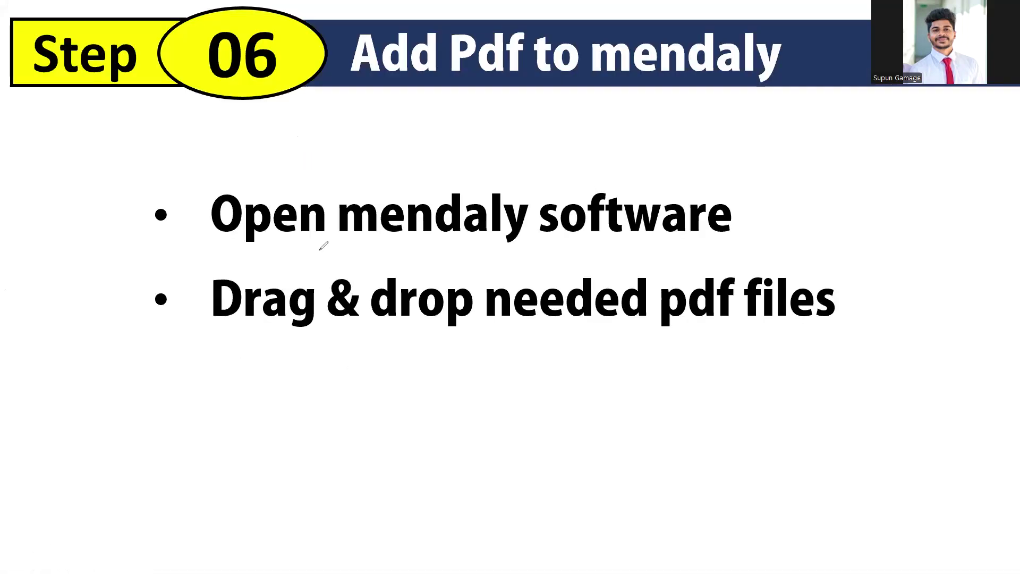
pyautogui.moveTo(213, 247); pyautogui.dragTo(710, 237)
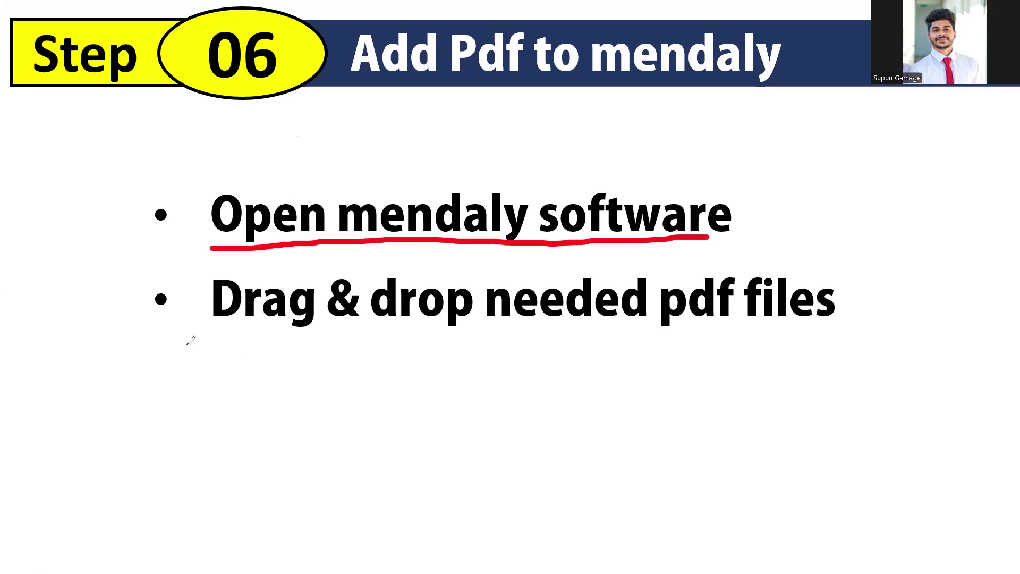
pyautogui.moveTo(174, 349); pyautogui.dragTo(369, 344)
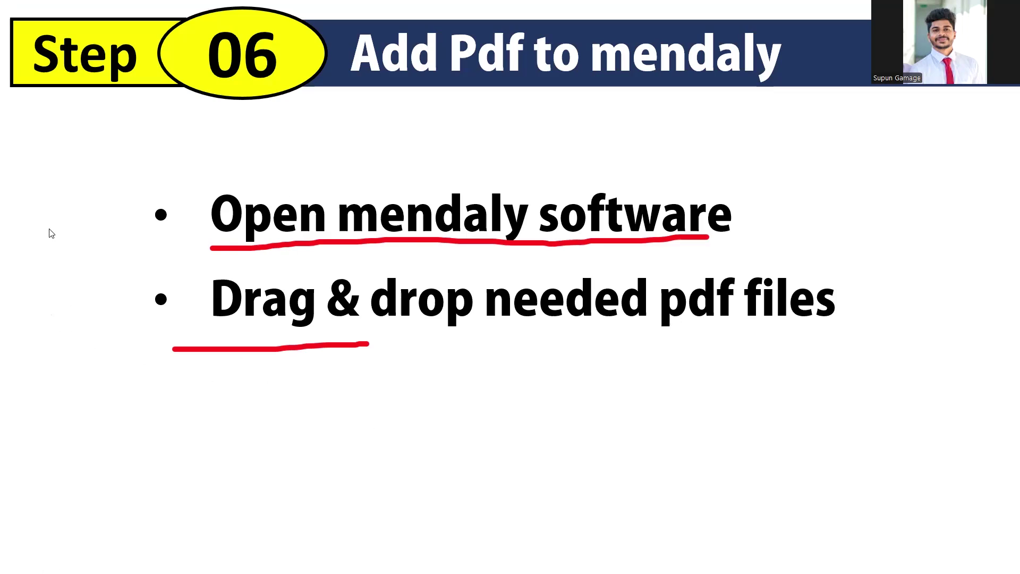
pyautogui.press('e')
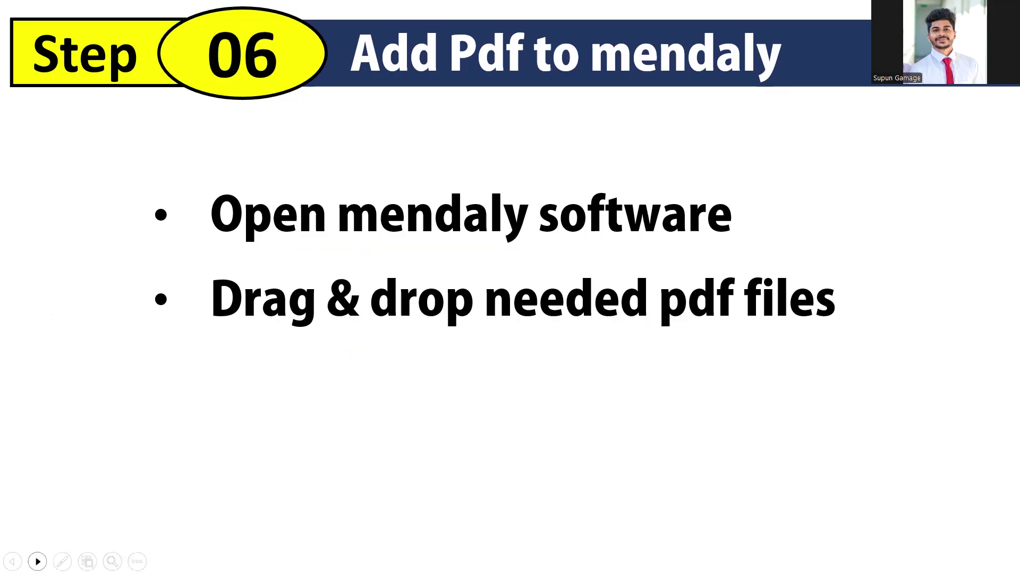
pyautogui.hotkey('alt', 'Tab')
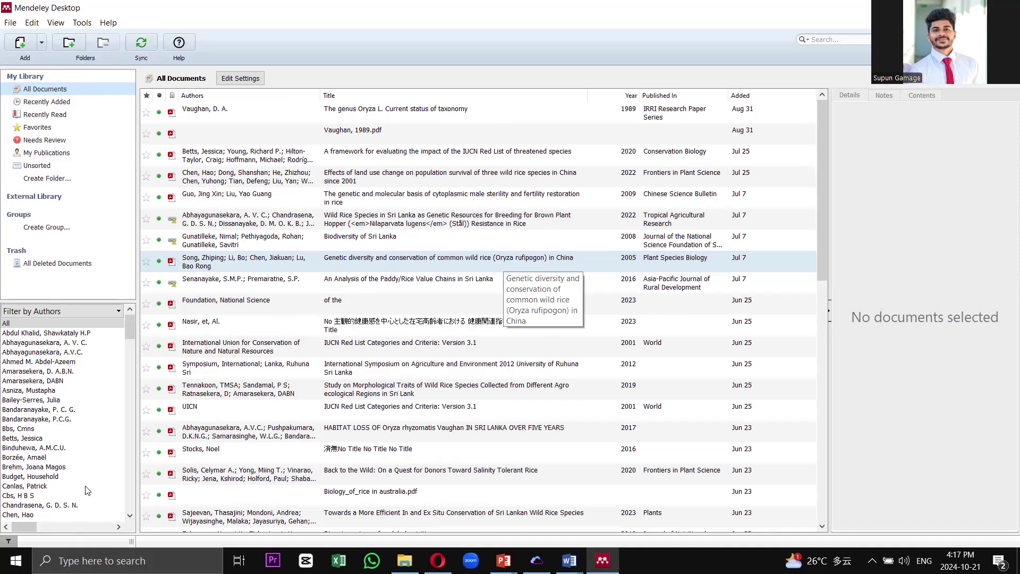
pyautogui.moveTo(53, 555)
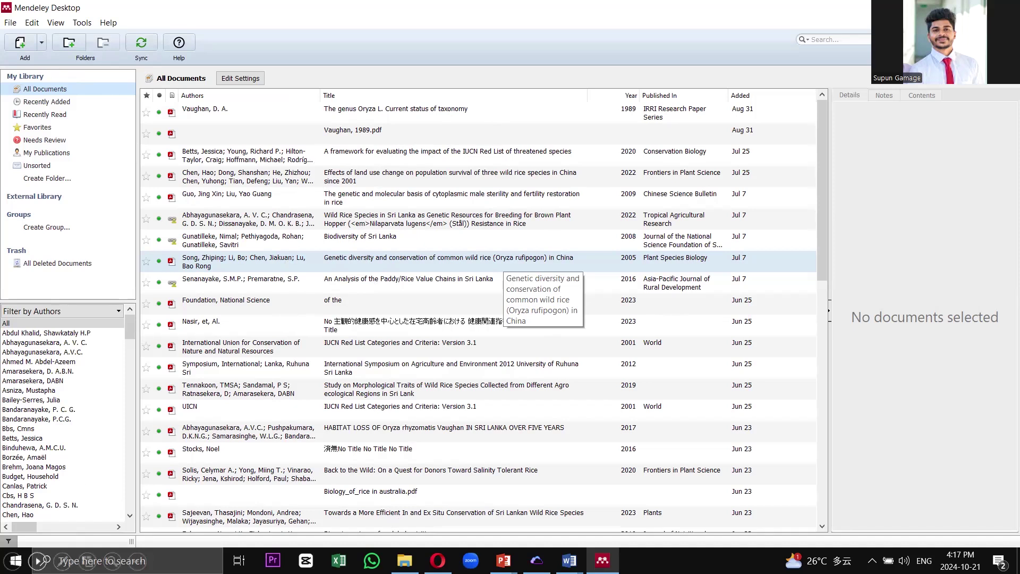
pyautogui.hotkey('alt', 'Tab')
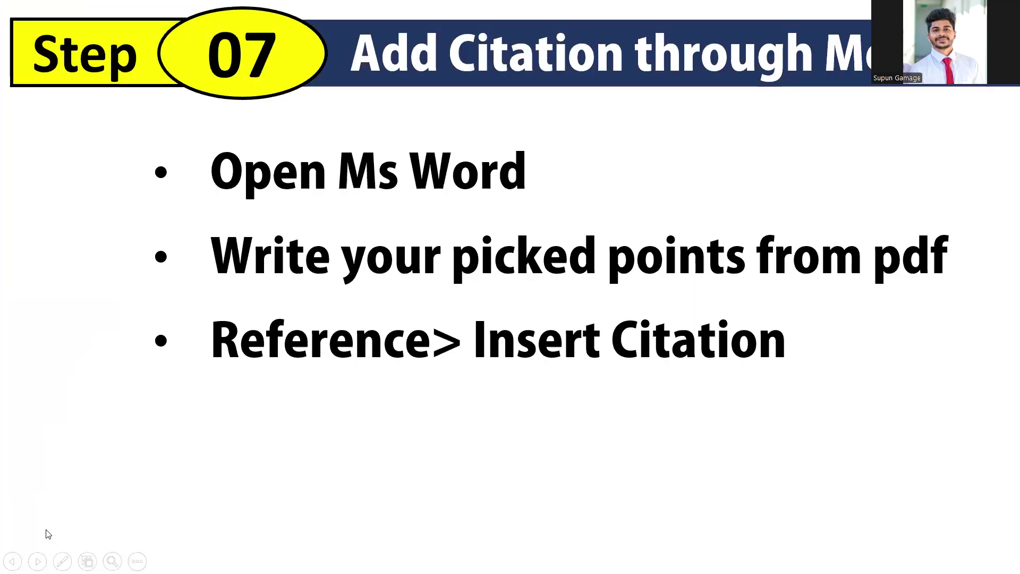
pyautogui.hotkey('alt', 'Tab')
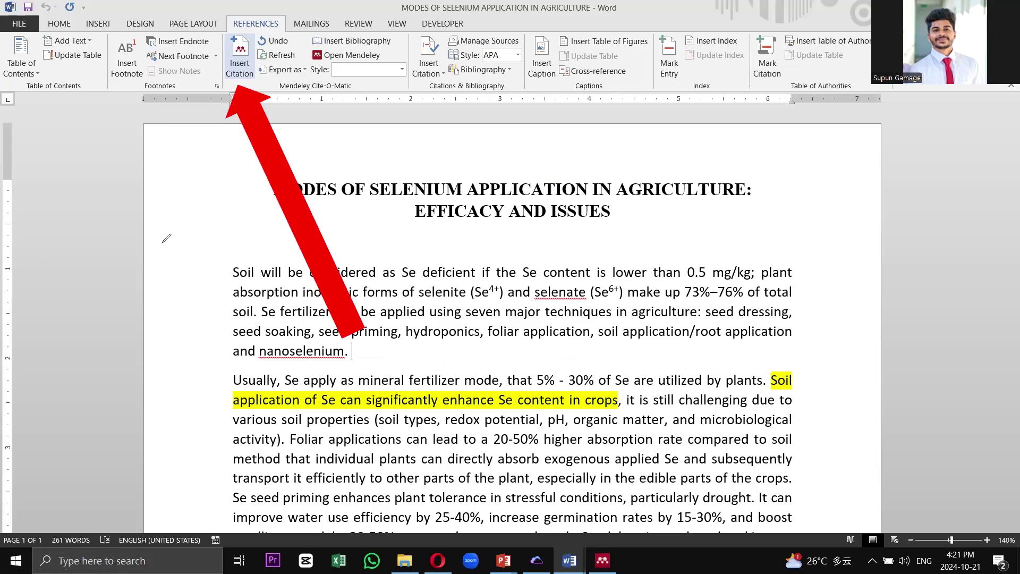
pyautogui.moveTo(234, 260)
pyautogui.mouseDown()
pyautogui.moveTo(219, 333)
pyautogui.moveTo(348, 378)
pyautogui.moveTo(357, 349)
pyautogui.moveTo(363, 362)
pyautogui.mouseUp()
pyautogui.hotkey('ctrl', 'z')
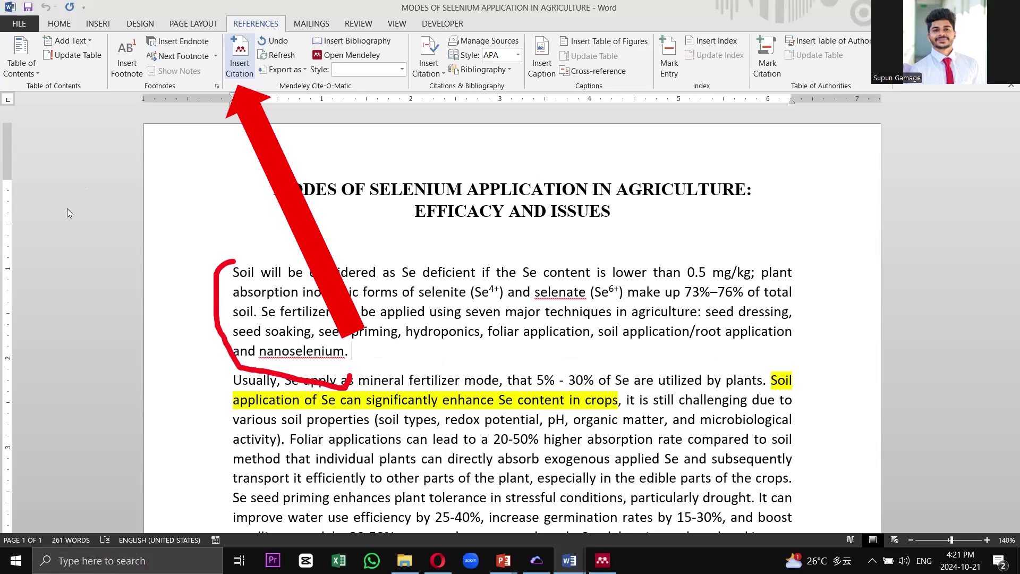
pyautogui.moveTo(423, 359); pyautogui.dragTo(355, 357)
pyautogui.click(361, 343)
pyautogui.moveTo(349, 335)
pyautogui.mouseDown()
pyautogui.moveTo(353, 361)
pyautogui.moveTo(368, 341)
pyautogui.mouseUp()
pyautogui.hotkey('ctrl', 'z')
pyautogui.moveTo(344, 350)
pyautogui.mouseDown()
pyautogui.moveTo(274, 132)
pyautogui.moveTo(235, 74)
pyautogui.moveTo(224, 97)
pyautogui.moveTo(242, 74)
pyautogui.moveTo(257, 77)
pyautogui.mouseUp()
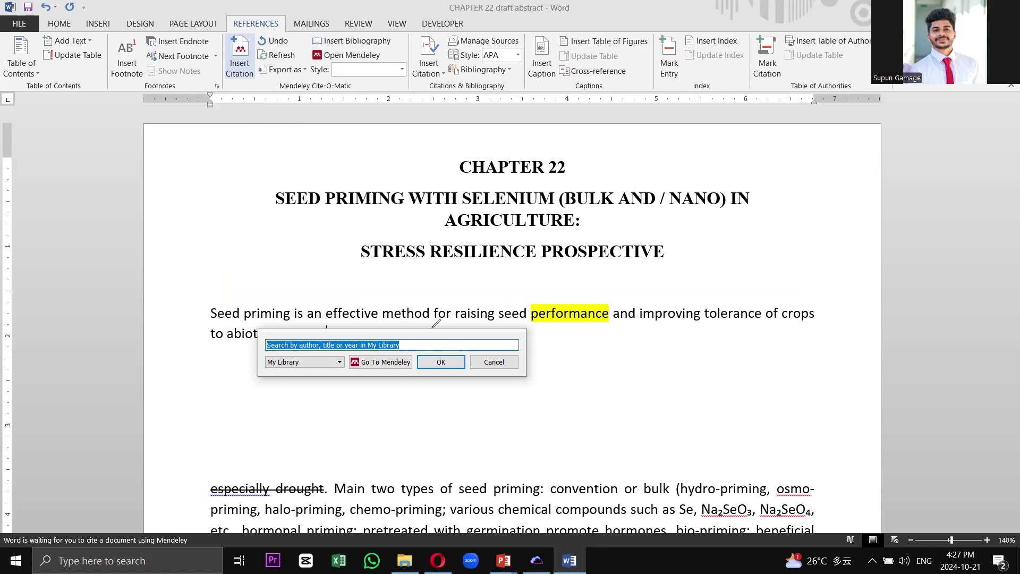
pyautogui.moveTo(545, 322)
pyautogui.mouseDown()
pyautogui.moveTo(322, 314)
pyautogui.moveTo(253, 333)
pyautogui.moveTo(244, 371)
pyautogui.moveTo(448, 402)
pyautogui.moveTo(543, 356)
pyautogui.moveTo(547, 325)
pyautogui.mouseUp()
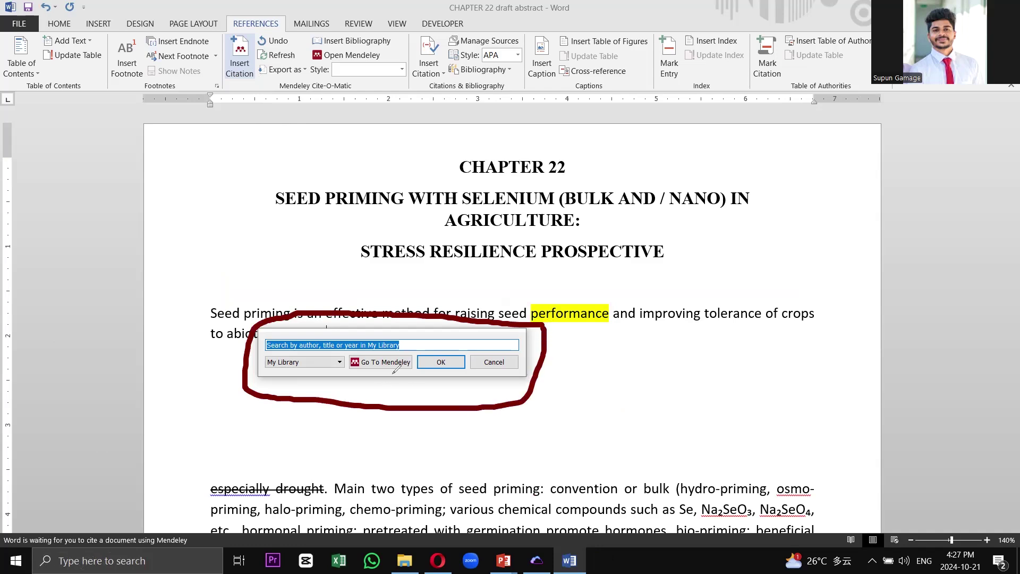
pyautogui.moveTo(277, 248)
pyautogui.mouseDown()
pyautogui.moveTo(344, 290)
pyautogui.moveTo(381, 360)
pyautogui.moveTo(368, 350)
pyautogui.moveTo(382, 354)
pyautogui.mouseUp()
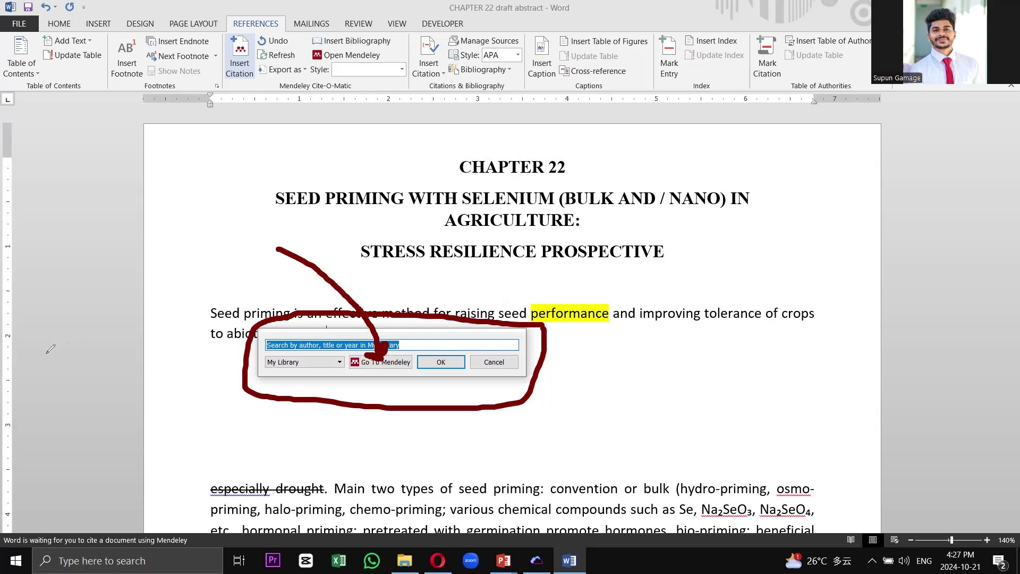
pyautogui.press('e')
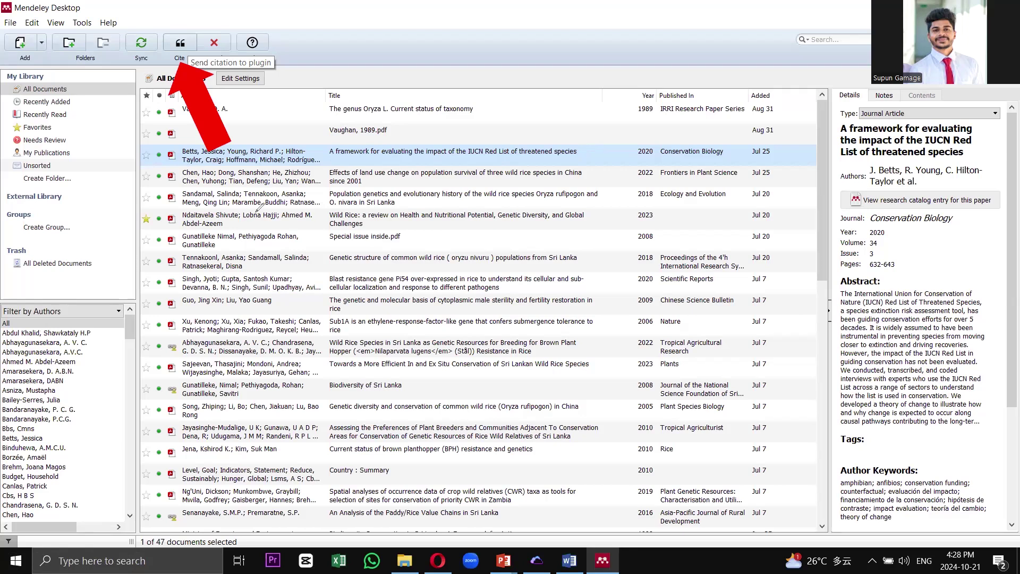
pyautogui.moveTo(162, 166); pyautogui.dragTo(495, 169)
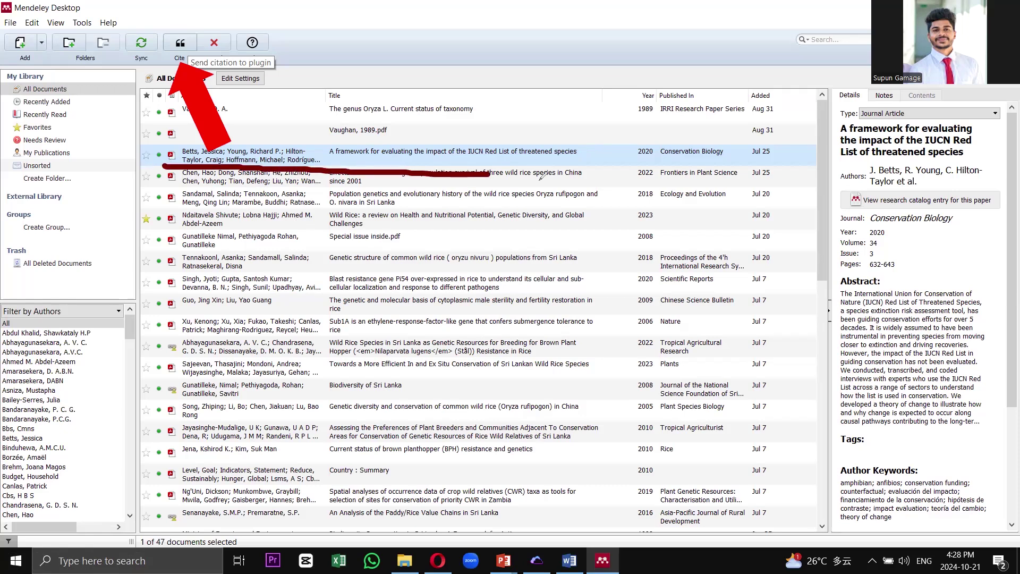
pyautogui.moveTo(602, 143); pyautogui.dragTo(634, 133)
pyautogui.moveTo(726, 129)
pyautogui.mouseDown()
pyautogui.moveTo(840, 171)
pyautogui.moveTo(844, 162)
pyautogui.moveTo(831, 187)
pyautogui.mouseUp()
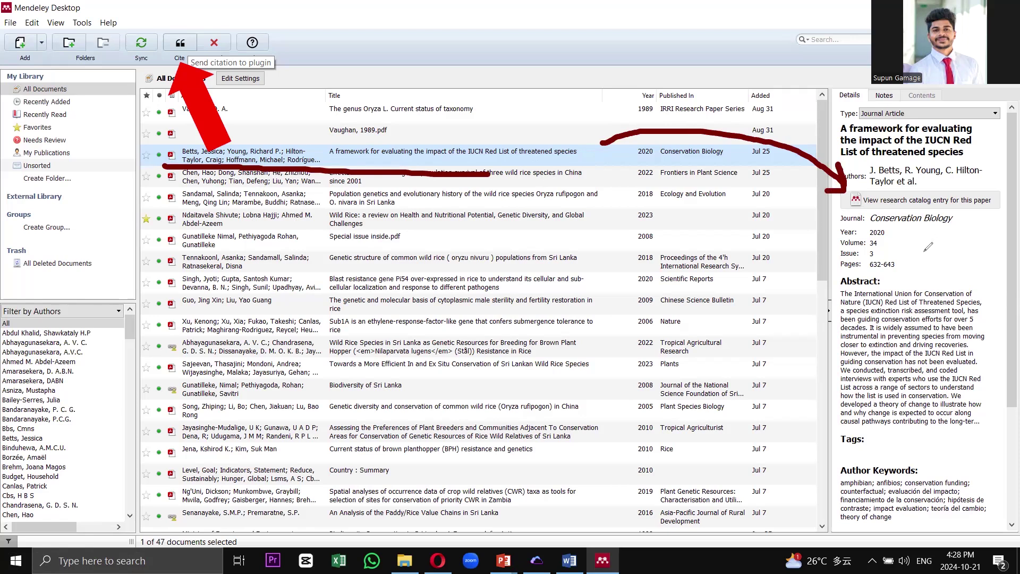
pyautogui.moveTo(896, 237)
pyautogui.mouseDown()
pyautogui.moveTo(938, 236)
pyautogui.moveTo(983, 282)
pyautogui.mouseUp()
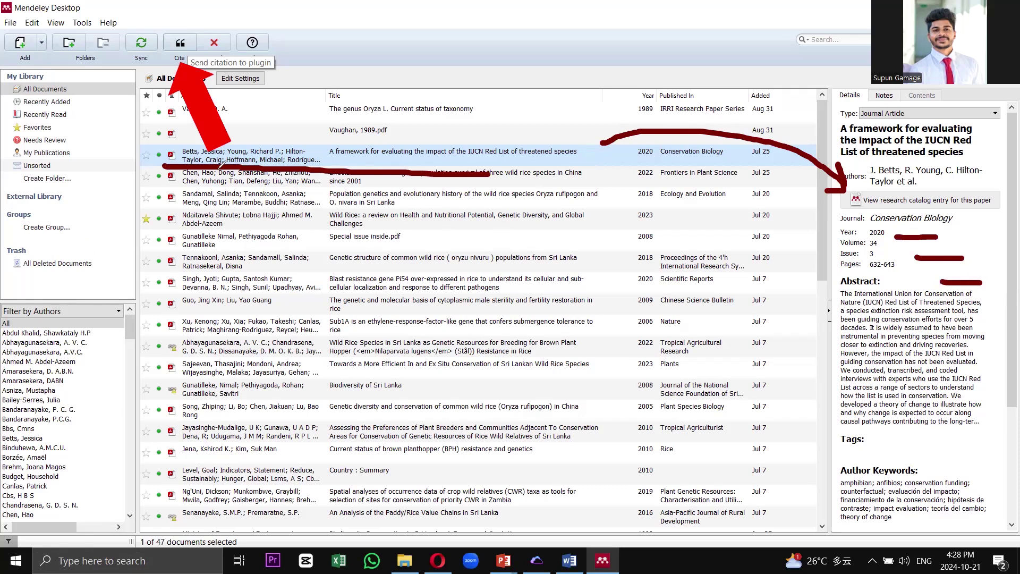
pyautogui.moveTo(202, 155)
pyautogui.mouseDown()
pyautogui.moveTo(183, 106)
pyautogui.moveTo(180, 55)
pyautogui.moveTo(164, 45)
pyautogui.moveTo(201, 33)
pyautogui.moveTo(198, 52)
pyautogui.moveTo(184, 56)
pyautogui.mouseUp()
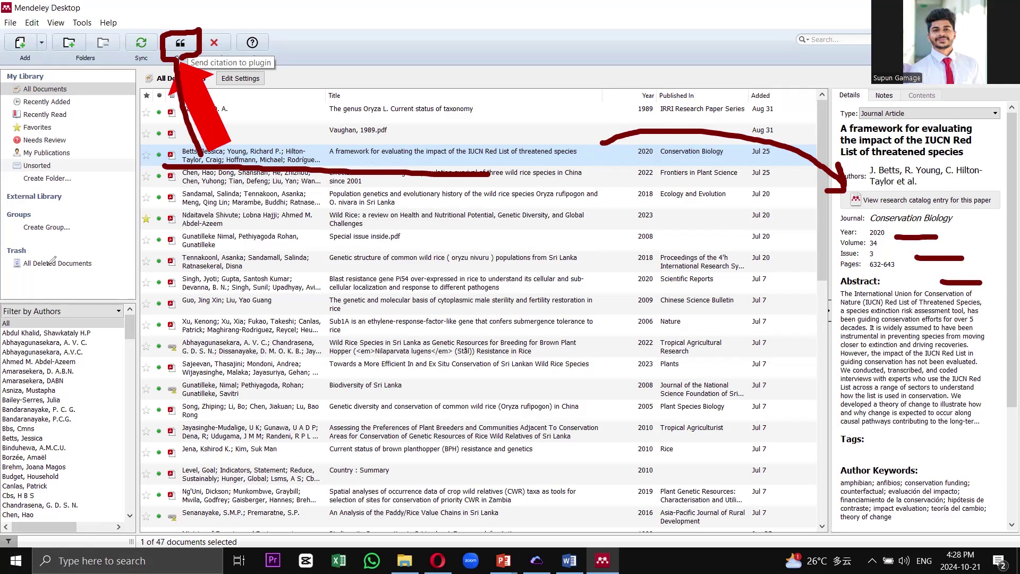
pyautogui.moveTo(201, 145)
pyautogui.mouseDown()
pyautogui.moveTo(178, 58)
pyautogui.moveTo(160, 59)
pyautogui.moveTo(192, 25)
pyautogui.moveTo(211, 45)
pyautogui.moveTo(179, 63)
pyautogui.mouseUp()
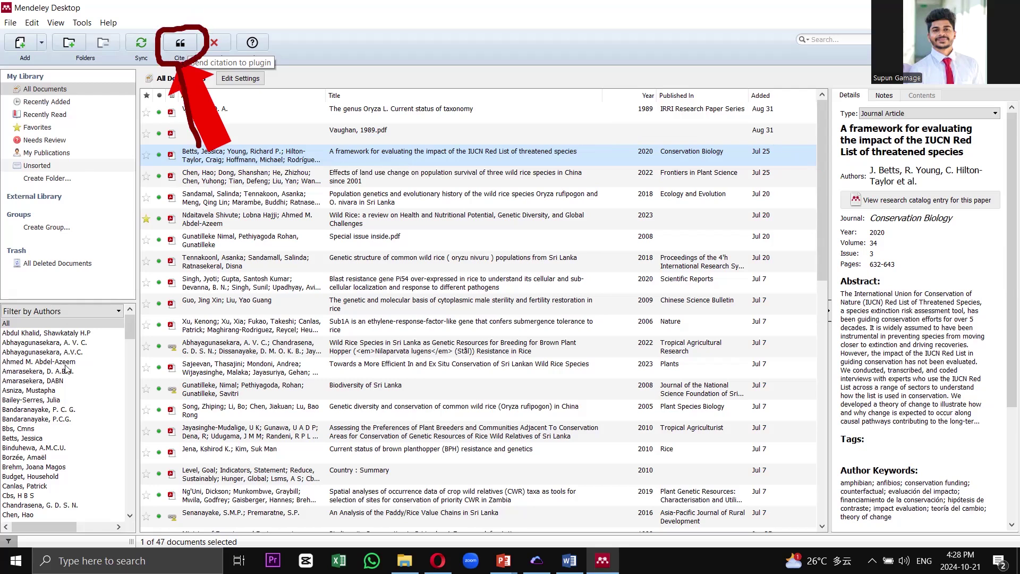
pyautogui.hotkey('ctrl', 'z')
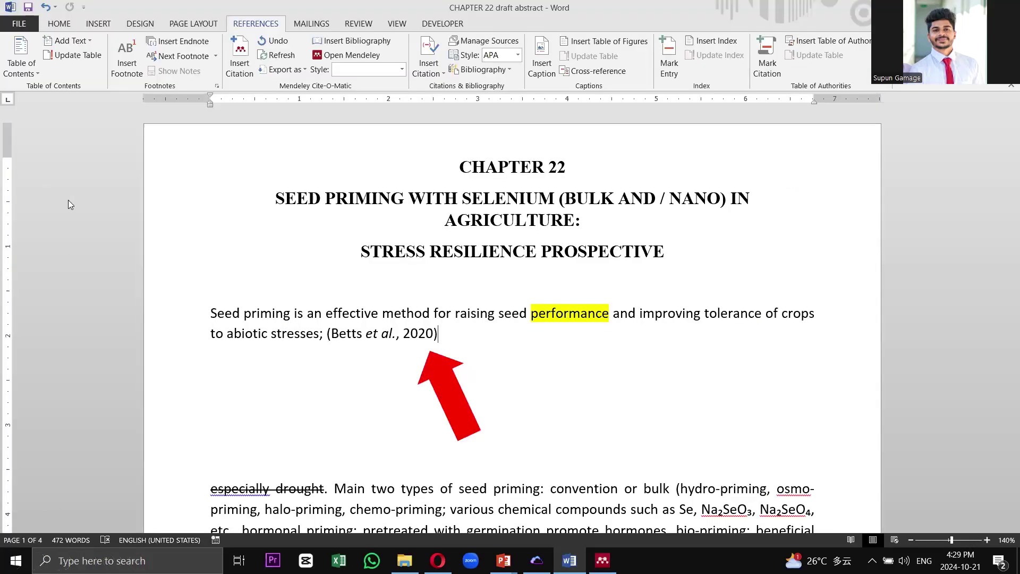
pyautogui.moveTo(322, 349); pyautogui.dragTo(461, 347)
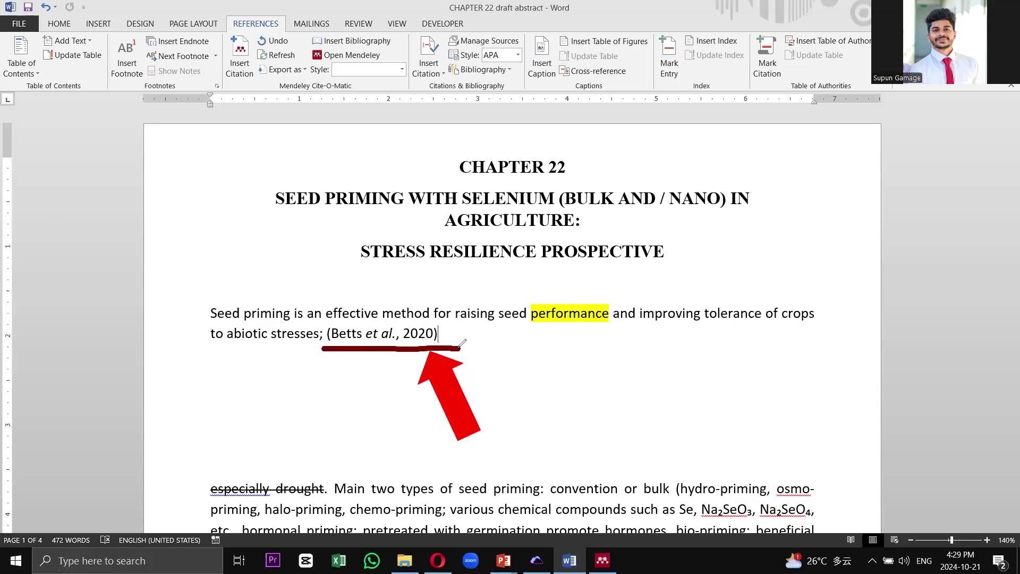
pyautogui.moveTo(268, 84)
pyautogui.mouseDown()
pyautogui.moveTo(221, 43)
pyautogui.moveTo(267, 36)
pyautogui.moveTo(258, 75)
pyautogui.mouseUp()
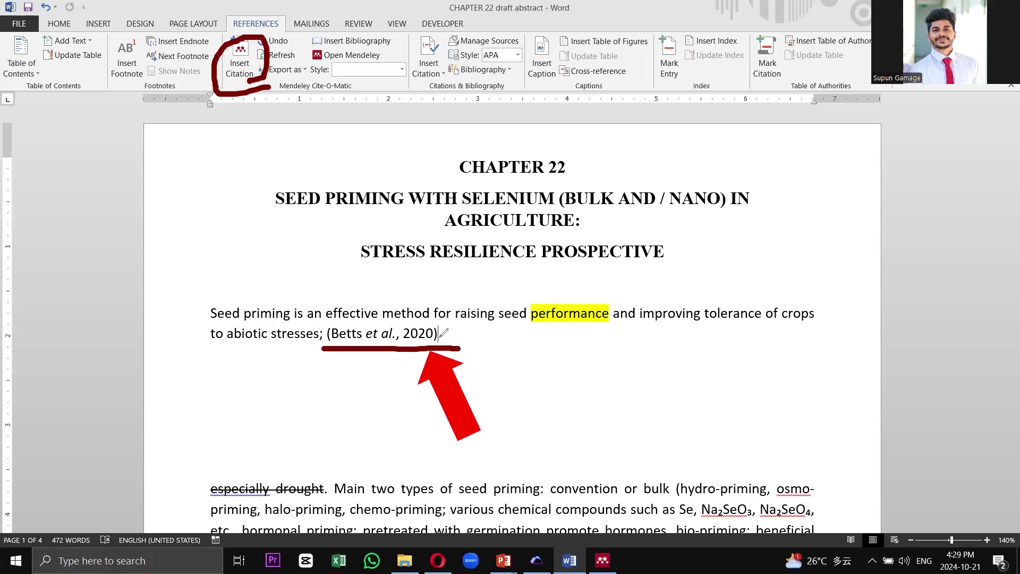
pyautogui.moveTo(124, 158); pyautogui.dragTo(125, 242)
pyautogui.moveTo(126, 199)
pyautogui.mouseDown()
pyautogui.moveTo(170, 244)
pyautogui.moveTo(130, 258)
pyautogui.moveTo(140, 287)
pyautogui.moveTo(79, 304)
pyautogui.moveTo(79, 353)
pyautogui.moveTo(130, 383)
pyautogui.moveTo(310, 368)
pyautogui.moveTo(311, 359)
pyautogui.moveTo(321, 379)
pyautogui.mouseUp()
pyautogui.click(94, 323)
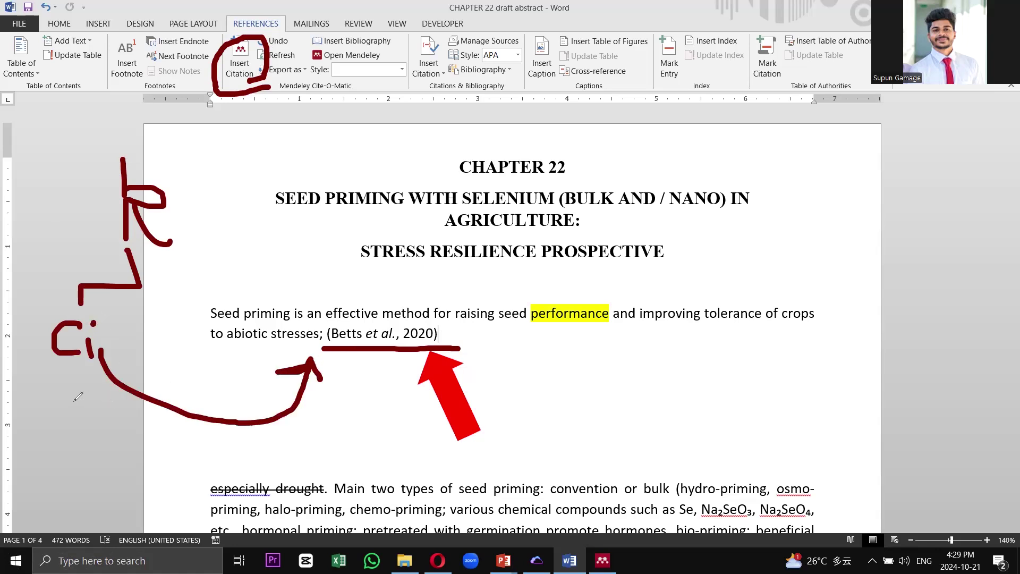
pyautogui.moveTo(73, 403); pyautogui.dragTo(113, 394)
pyautogui.moveTo(140, 286)
pyautogui.mouseDown()
pyautogui.moveTo(193, 278)
pyautogui.moveTo(217, 339)
pyautogui.mouseUp()
pyautogui.moveTo(214, 300)
pyautogui.mouseDown()
pyautogui.moveTo(234, 318)
pyautogui.moveTo(260, 313)
pyautogui.mouseUp()
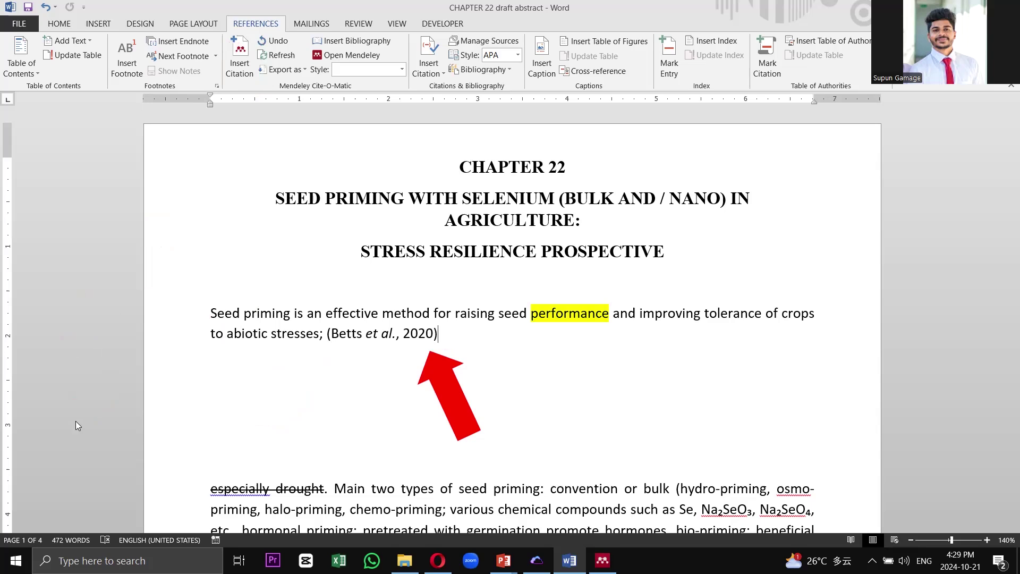
pyautogui.click(37, 562)
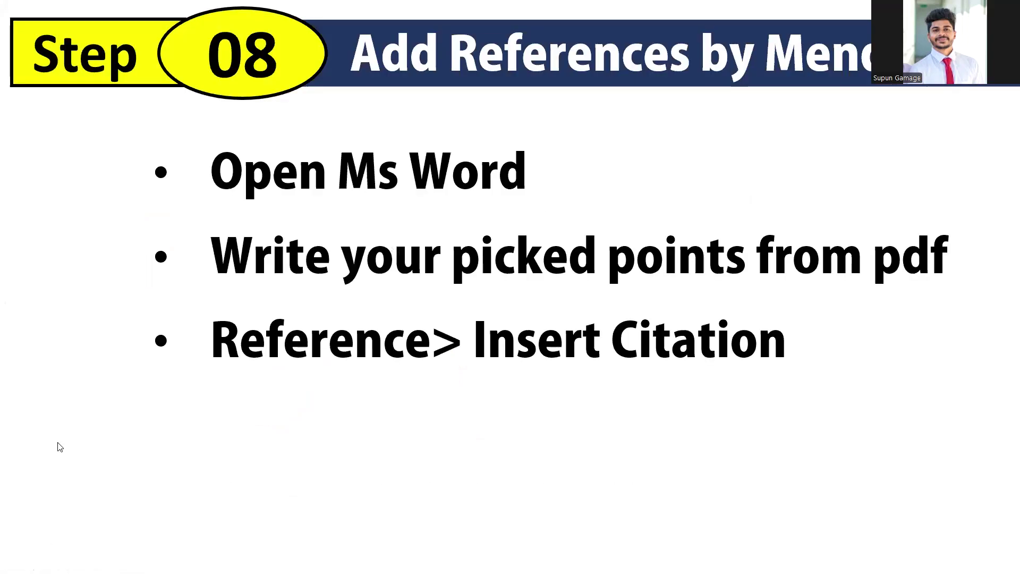
pyautogui.hotkey('alt', 'Tab')
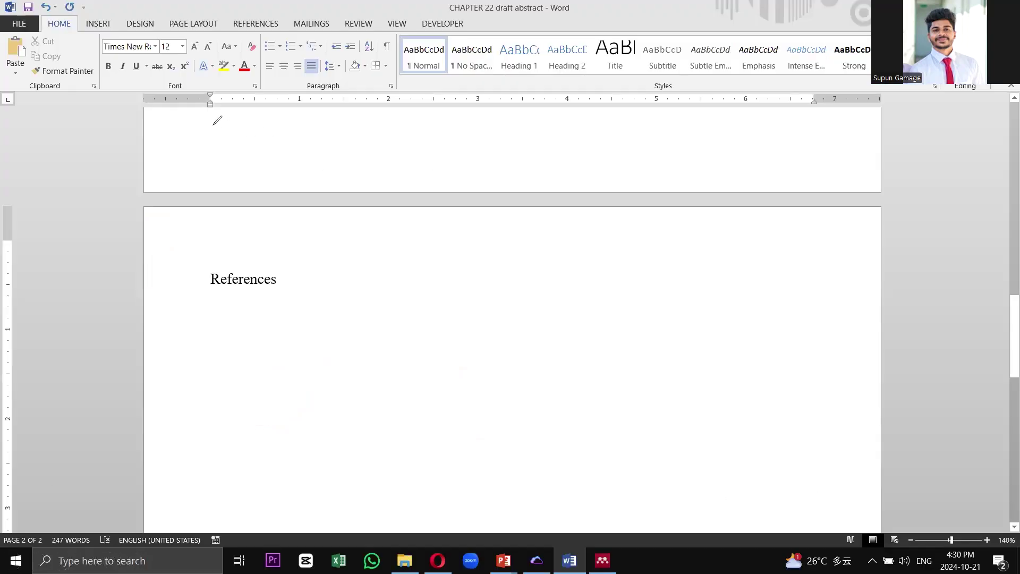
pyautogui.moveTo(213, 125); pyautogui.dragTo(297, 144)
pyautogui.moveTo(474, 150); pyautogui.dragTo(711, 175)
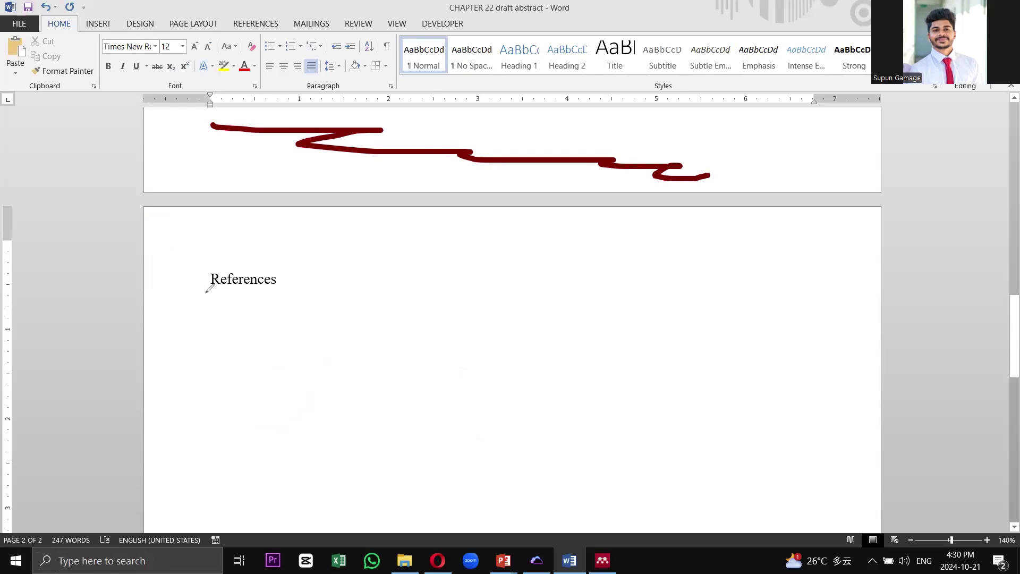
pyautogui.moveTo(205, 292); pyautogui.dragTo(278, 292)
pyautogui.hotkey('ctrl', 'z')
pyautogui.moveTo(393, 260); pyautogui.dragTo(394, 306)
pyautogui.click(408, 299)
pyautogui.moveTo(430, 275)
pyautogui.mouseDown()
pyautogui.moveTo(458, 276)
pyautogui.moveTo(517, 307)
pyautogui.mouseUp()
pyautogui.click(519, 274)
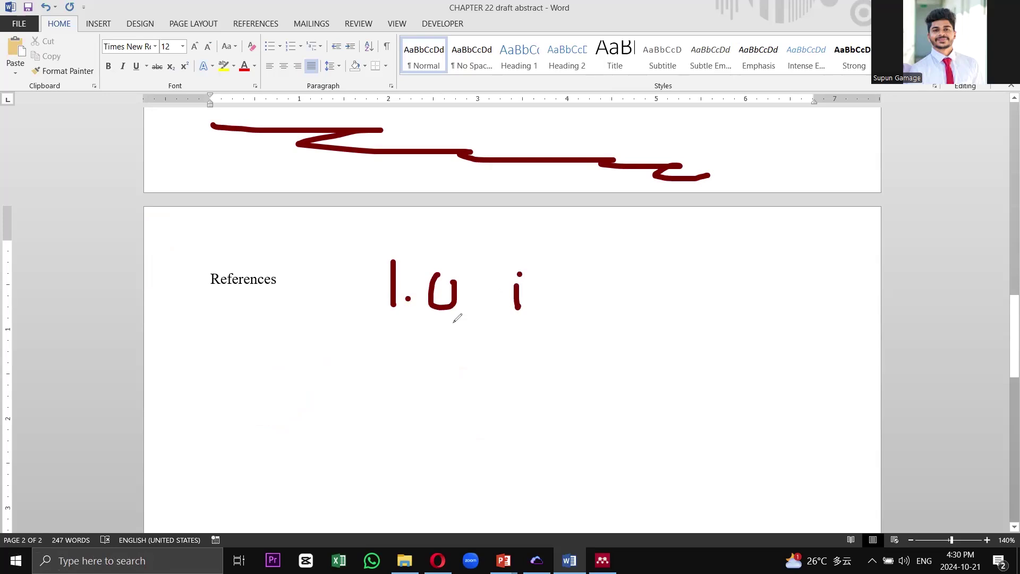
pyautogui.moveTo(404, 366)
pyautogui.mouseDown()
pyautogui.moveTo(445, 381)
pyautogui.moveTo(470, 372)
pyautogui.moveTo(468, 357)
pyautogui.mouseUp()
pyautogui.moveTo(441, 452)
pyautogui.mouseDown()
pyautogui.moveTo(441, 477)
pyautogui.moveTo(467, 468)
pyautogui.moveTo(479, 476)
pyautogui.mouseUp()
pyautogui.click(496, 470)
pyautogui.moveTo(520, 449)
pyautogui.mouseDown()
pyautogui.moveTo(514, 471)
pyautogui.moveTo(556, 454)
pyautogui.moveTo(571, 468)
pyautogui.moveTo(589, 441)
pyautogui.moveTo(608, 475)
pyautogui.mouseUp()
pyautogui.moveTo(632, 431)
pyautogui.mouseDown()
pyautogui.moveTo(623, 481)
pyautogui.moveTo(644, 460)
pyautogui.mouseUp()
pyautogui.moveTo(184, 278)
pyautogui.mouseDown()
pyautogui.moveTo(185, 296)
pyautogui.moveTo(202, 281)
pyautogui.mouseUp()
pyautogui.click(204, 293)
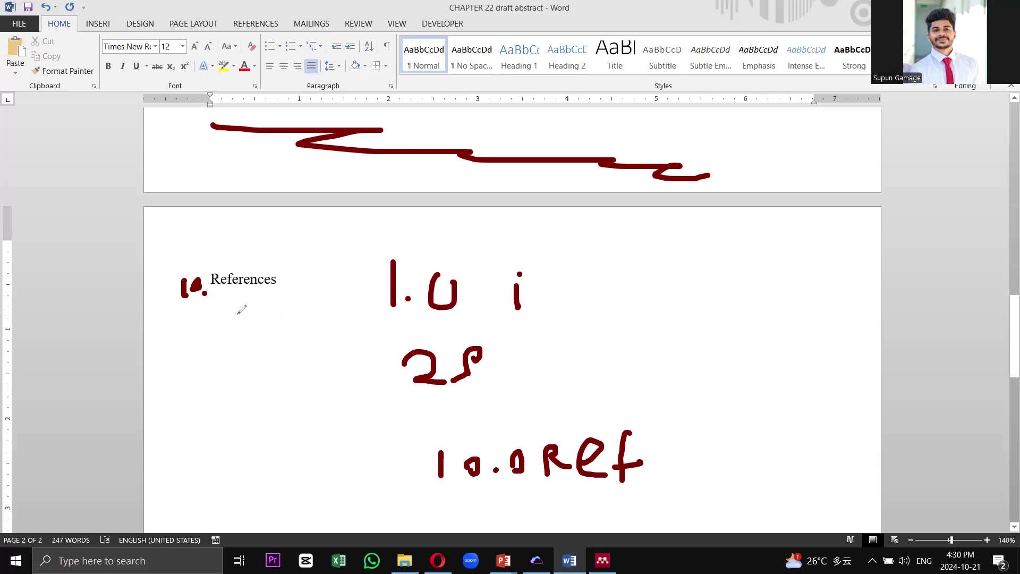
pyautogui.moveTo(238, 314); pyautogui.dragTo(236, 372)
pyautogui.moveTo(238, 323)
pyautogui.mouseDown()
pyautogui.moveTo(682, 324)
pyautogui.moveTo(216, 387)
pyautogui.moveTo(222, 361)
pyautogui.mouseUp()
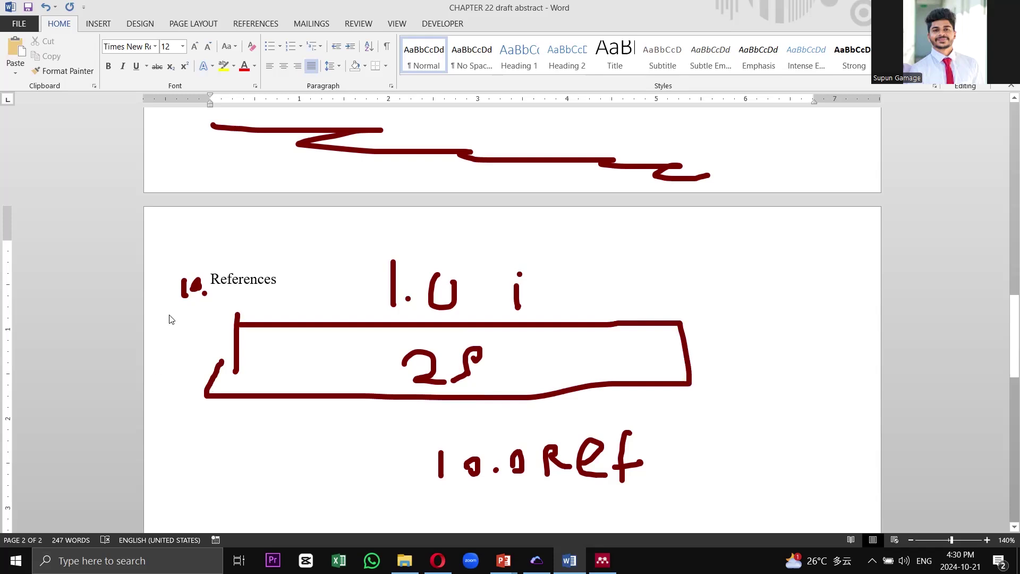
pyautogui.press('e')
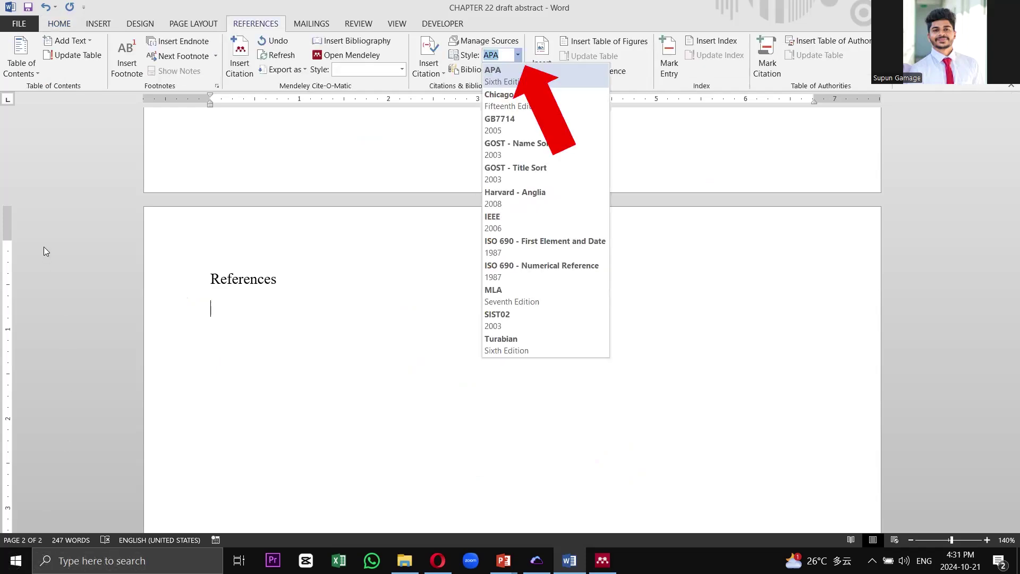
pyautogui.moveTo(537, 23)
pyautogui.mouseDown()
pyautogui.moveTo(443, 23)
pyautogui.moveTo(410, 62)
pyautogui.moveTo(436, 111)
pyautogui.moveTo(582, 91)
pyautogui.moveTo(566, 49)
pyautogui.moveTo(537, 21)
pyautogui.mouseUp()
pyautogui.moveTo(477, 206); pyautogui.dragTo(543, 204)
pyautogui.moveTo(473, 84); pyautogui.dragTo(553, 84)
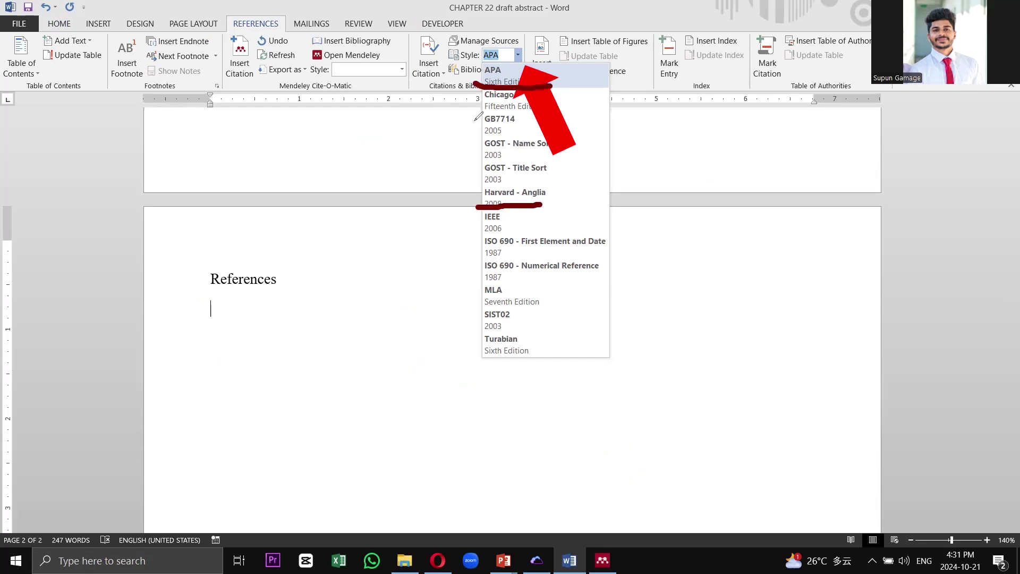
pyautogui.moveTo(475, 197)
pyautogui.mouseDown()
pyautogui.moveTo(475, 208)
pyautogui.moveTo(481, 186)
pyautogui.moveTo(556, 187)
pyautogui.moveTo(555, 206)
pyautogui.moveTo(540, 205)
pyautogui.mouseUp()
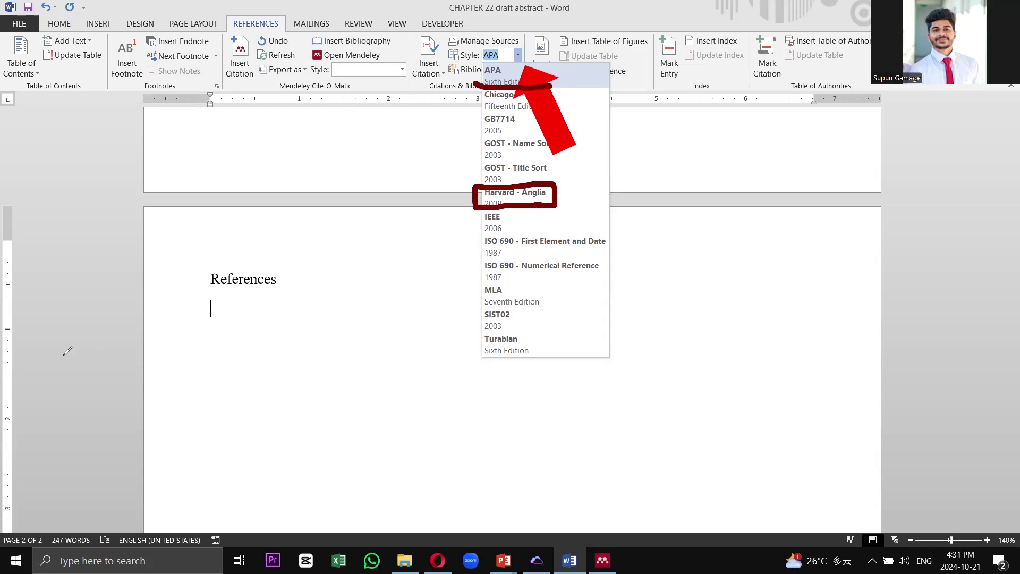
pyautogui.click(87, 561)
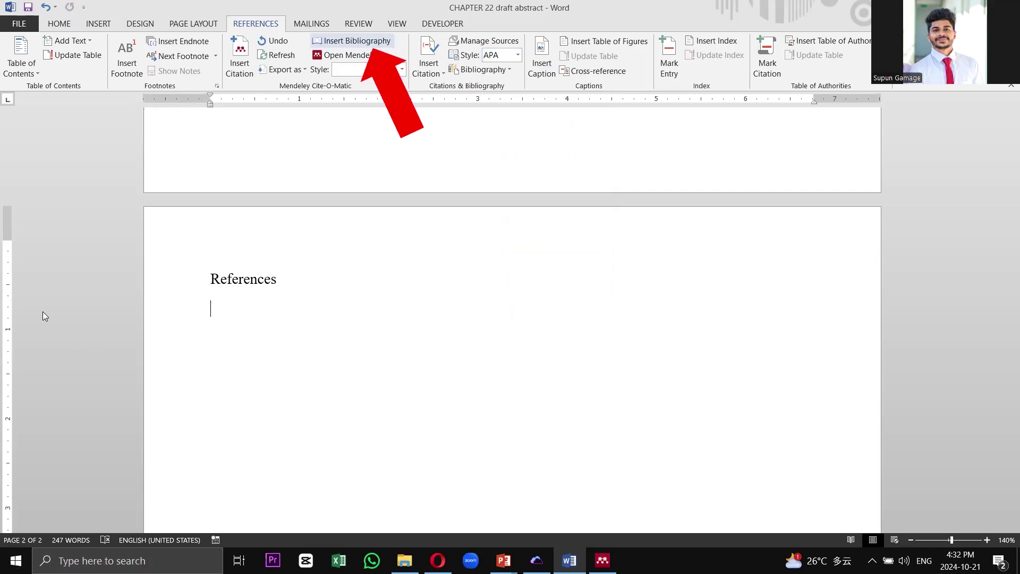
# Mark the Insert Bibliography command on the slide in ink, trying and undoing pen marks around the neighbouring Bibliography command
pyautogui.moveTo(399, 47)
pyautogui.mouseDown()
pyautogui.moveTo(306, 40)
pyautogui.moveTo(332, 26)
pyautogui.mouseUp()
pyautogui.moveTo(478, 83)
pyautogui.mouseDown()
pyautogui.moveTo(514, 81)
pyautogui.moveTo(454, 83)
pyautogui.moveTo(447, 64)
pyautogui.moveTo(515, 64)
pyautogui.moveTo(505, 78)
pyautogui.mouseUp()
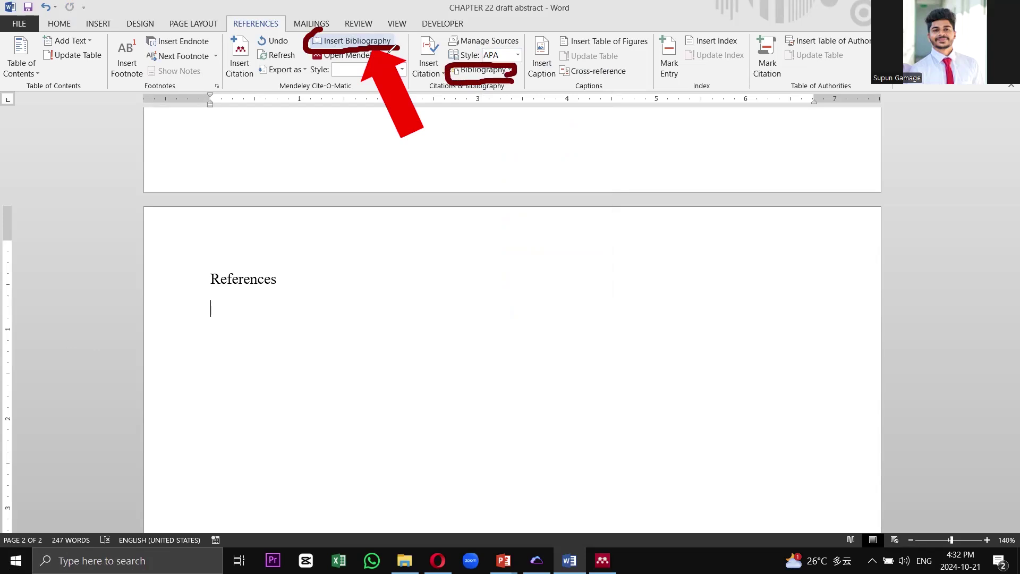
pyautogui.hotkey('ctrl', 'z')
pyautogui.moveTo(440, 82); pyautogui.dragTo(520, 82)
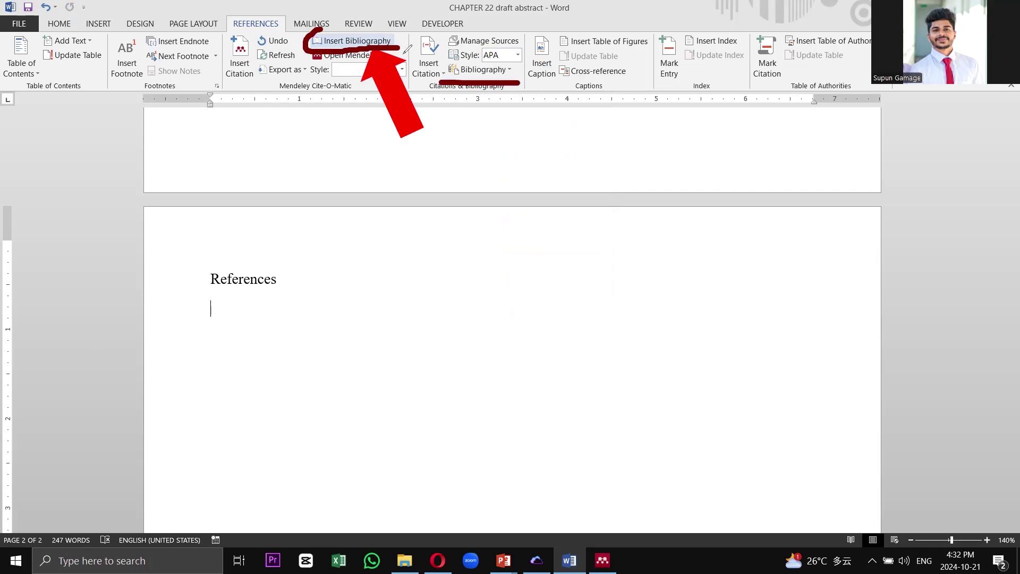
pyautogui.moveTo(408, 49); pyautogui.dragTo(313, 46)
pyautogui.hotkey('ctrl', 'z')
pyautogui.hotkey('ctrl', 'z')
pyautogui.click(334, 64)
pyautogui.moveTo(331, 65)
pyautogui.mouseDown()
pyautogui.moveTo(408, 64)
pyautogui.moveTo(356, 122)
pyautogui.moveTo(350, 71)
pyautogui.mouseUp()
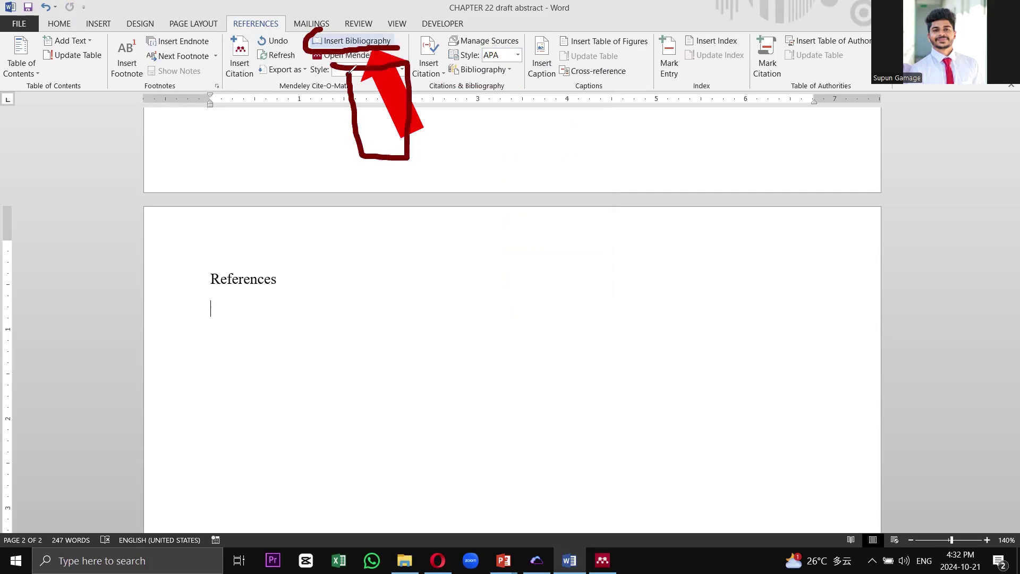
pyautogui.hotkey('ctrl', 'z')
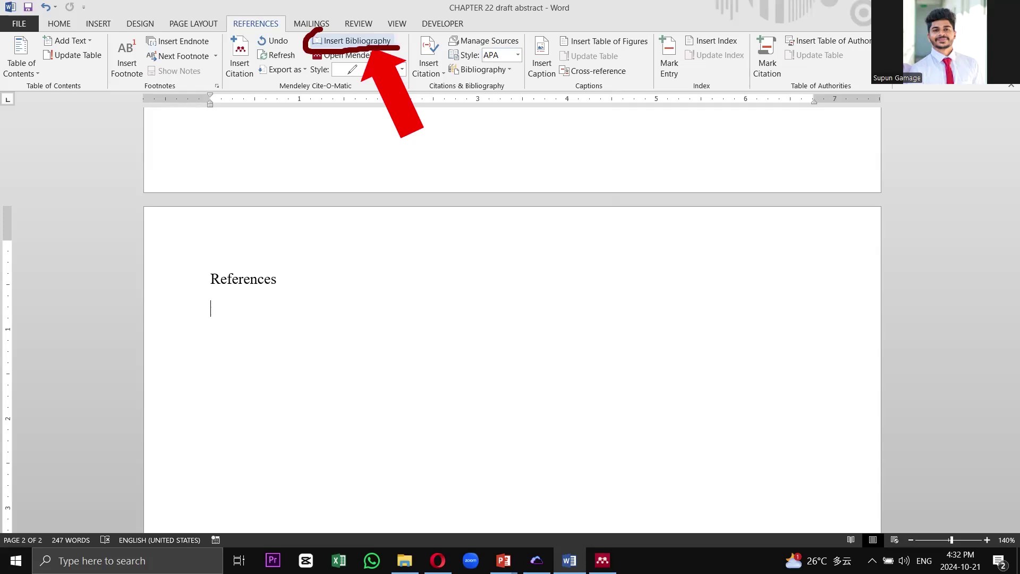
pyautogui.click(410, 34)
pyautogui.moveTo(409, 35)
pyautogui.mouseDown()
pyautogui.moveTo(410, 98)
pyautogui.moveTo(518, 30)
pyautogui.moveTo(537, 111)
pyautogui.moveTo(203, 76)
pyautogui.mouseUp()
pyautogui.hotkey('ctrl', 'z')
pyautogui.hotkey('ctrl', 'z')
# Circle the APA citation style in ink and close the circle around Insert Bibliography on the slide
pyautogui.moveTo(519, 52)
pyautogui.mouseDown()
pyautogui.moveTo(472, 47)
pyautogui.moveTo(484, 72)
pyautogui.moveTo(517, 54)
pyautogui.mouseUp()
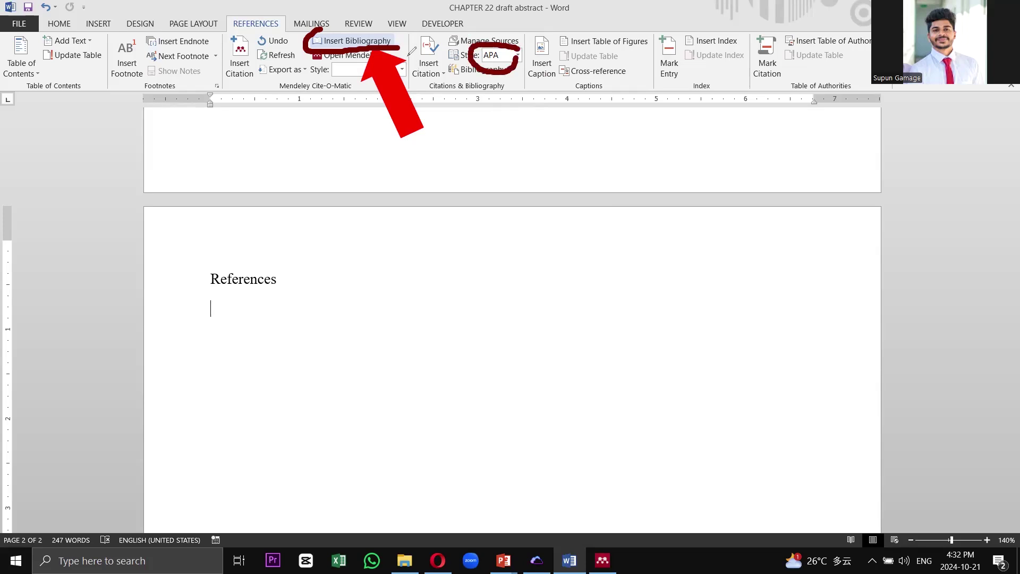
pyautogui.moveTo(396, 49)
pyautogui.mouseDown()
pyautogui.moveTo(406, 40)
pyautogui.moveTo(330, 28)
pyautogui.mouseUp()
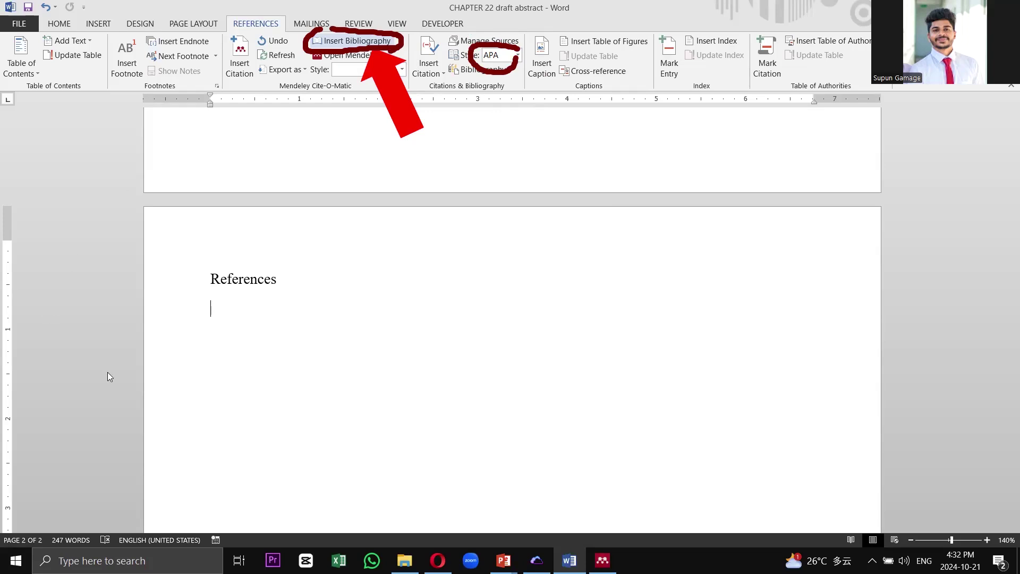
pyautogui.press('Escape')
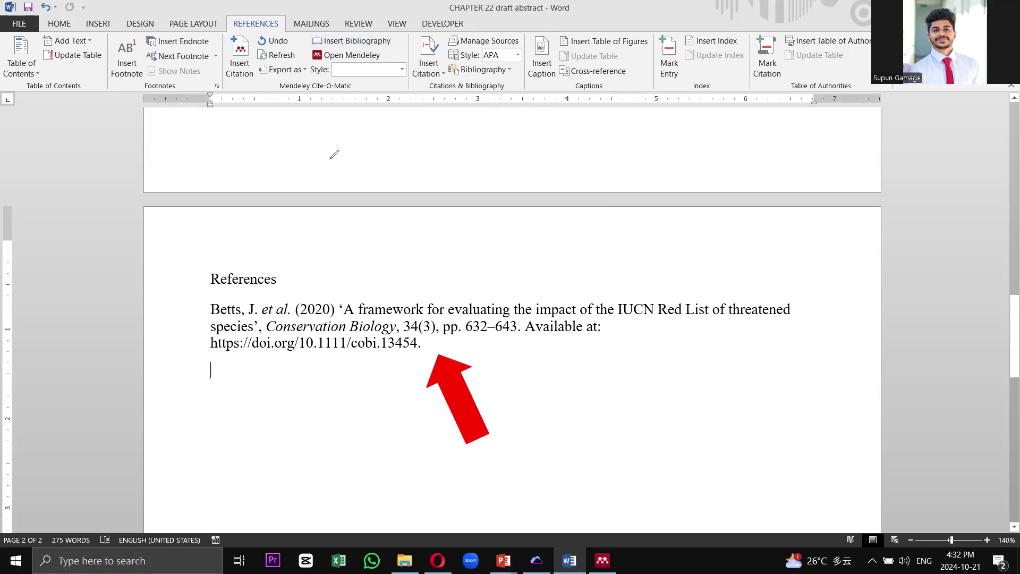
# Outline the References heading with its entry in ink, underline part of the DOI link, and erase all ink from the slide
pyautogui.moveTo(205, 371)
pyautogui.mouseDown()
pyautogui.moveTo(526, 371)
pyautogui.moveTo(854, 352)
pyautogui.moveTo(829, 285)
pyautogui.moveTo(590, 267)
pyautogui.mouseUp()
pyautogui.moveTo(500, 261)
pyautogui.mouseDown()
pyautogui.moveTo(176, 312)
pyautogui.moveTo(191, 366)
pyautogui.moveTo(285, 360)
pyautogui.mouseUp()
pyautogui.click(225, 361)
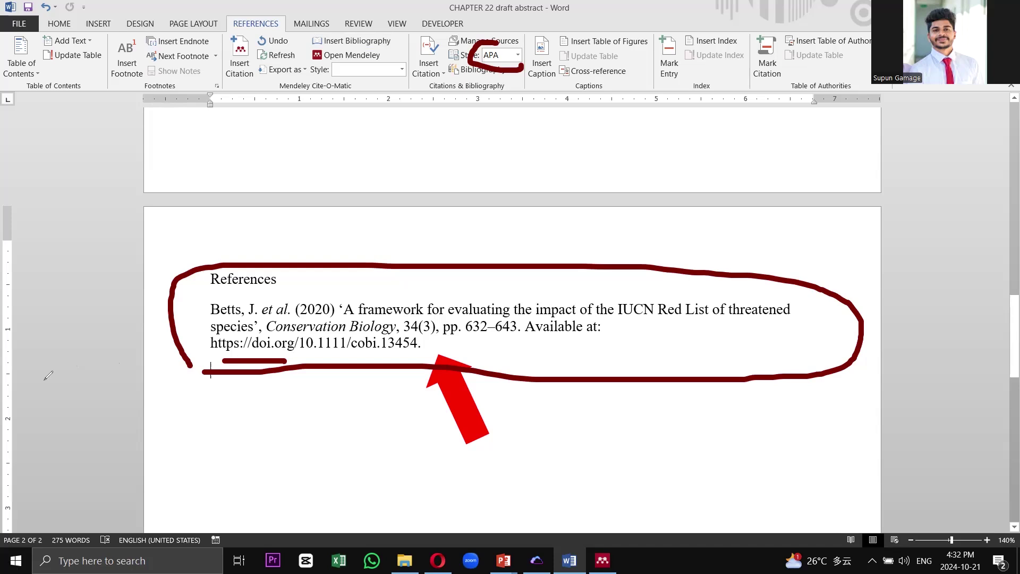
pyautogui.press('e')
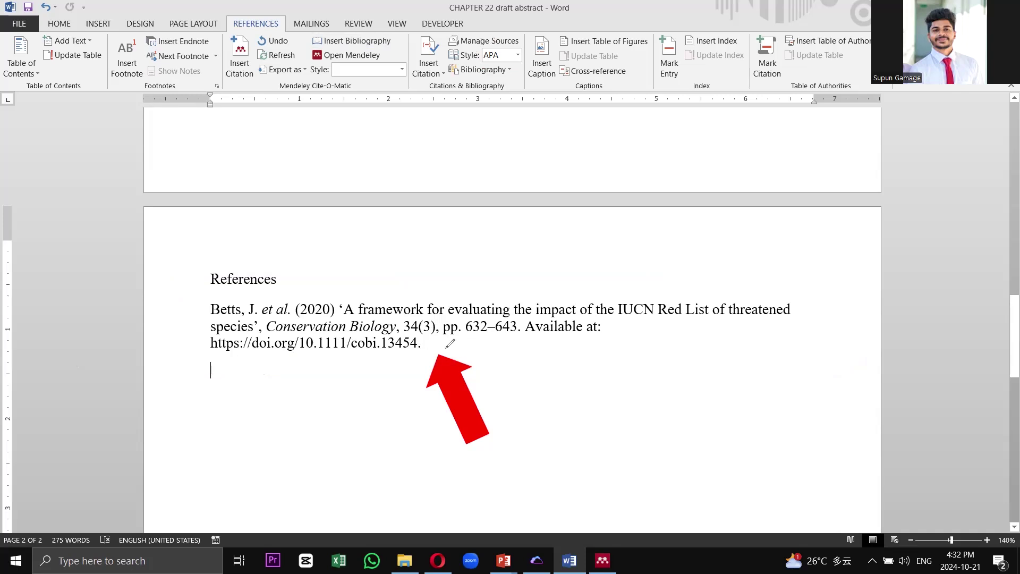
# Underline the page range in the reference entry, undo that mark, outline the whole entry in ink and leave the pen
pyautogui.moveTo(440, 338)
pyautogui.mouseDown()
pyautogui.moveTo(525, 327)
pyautogui.moveTo(520, 321)
pyautogui.mouseUp()
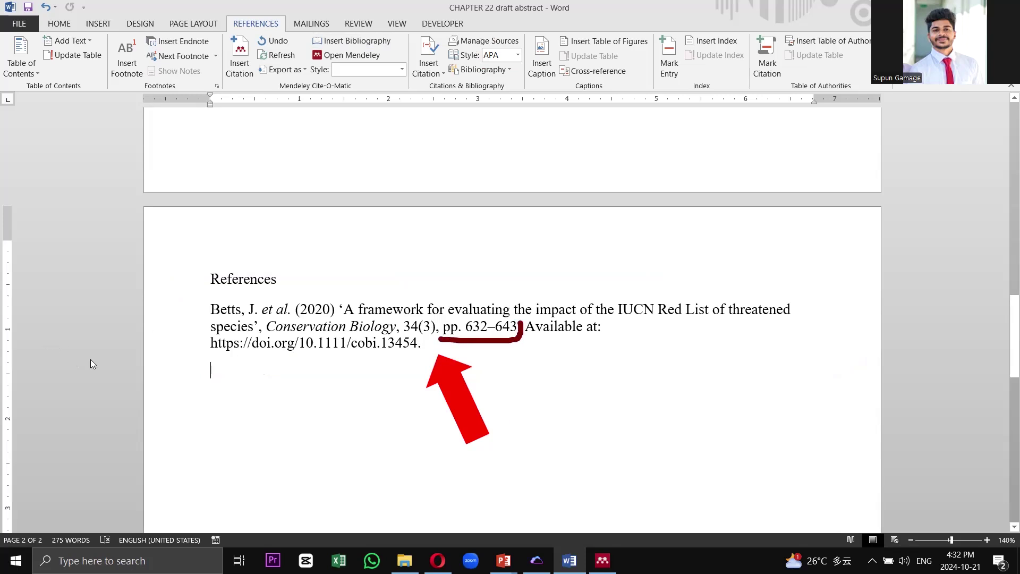
pyautogui.hotkey('ctrl', 'z')
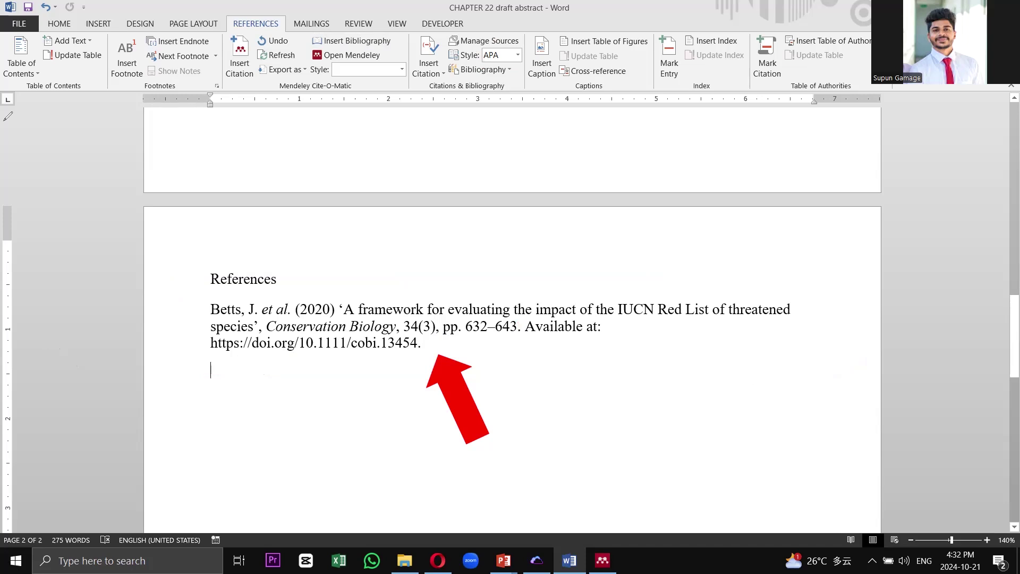
pyautogui.moveTo(37, 561)
pyautogui.moveTo(823, 297)
pyautogui.mouseDown()
pyautogui.moveTo(439, 269)
pyautogui.moveTo(254, 281)
pyautogui.moveTo(196, 330)
pyautogui.moveTo(271, 363)
pyautogui.mouseUp()
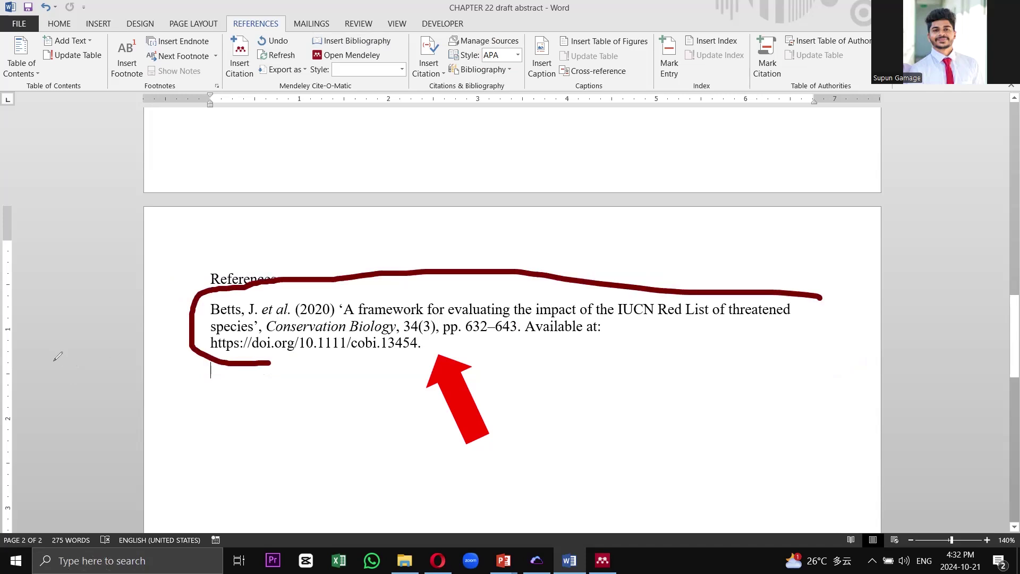
pyautogui.press('Escape')
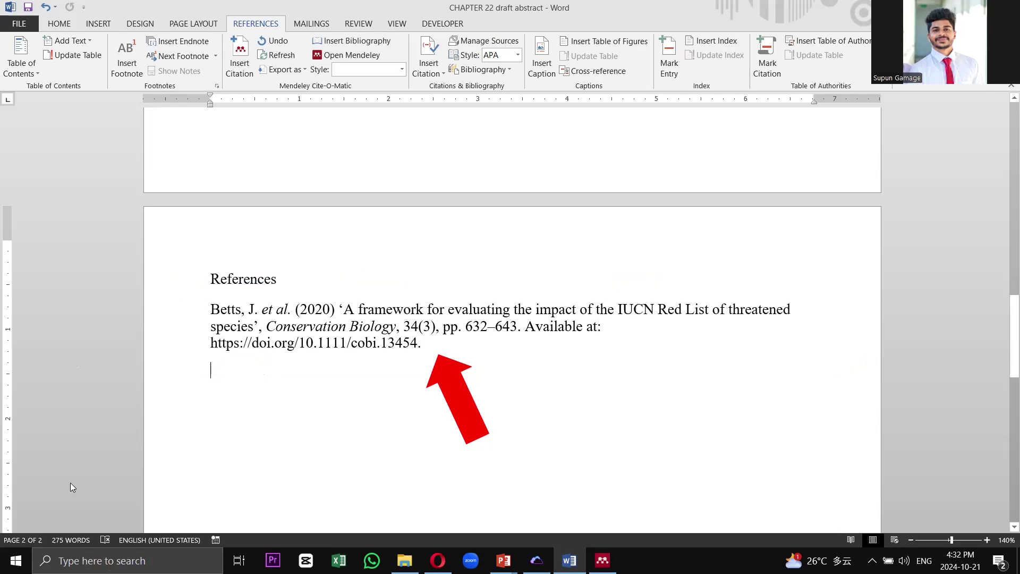
# Go past the Reference Elements slide to the slide with the selected, justified reference entry and outline that entry in ink
pyautogui.hotkey('alt', 'Tab')
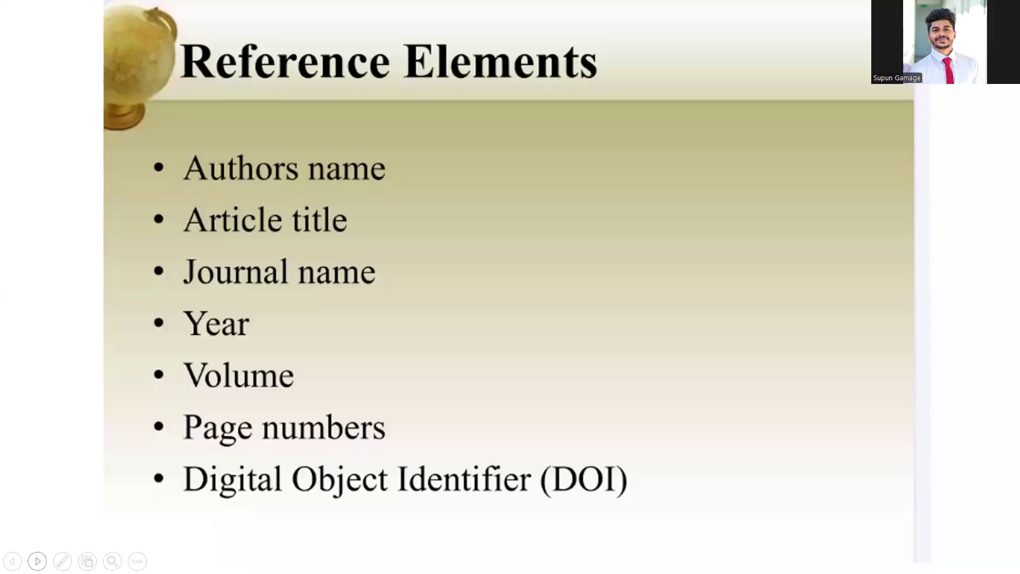
pyautogui.press('Right')
pyautogui.hotkey('alt', 'Tab')
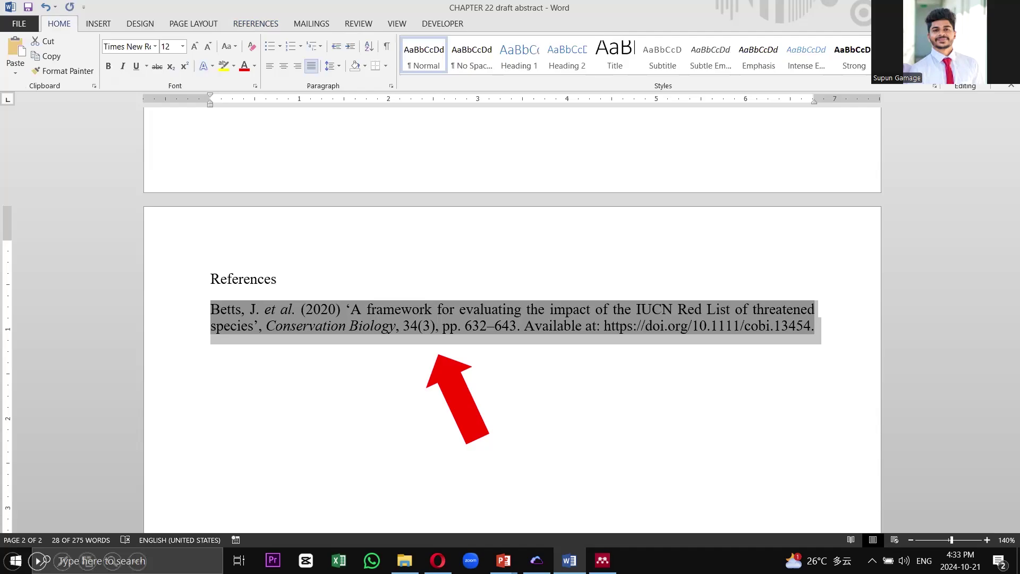
pyautogui.hotkey('alt', 'Tab')
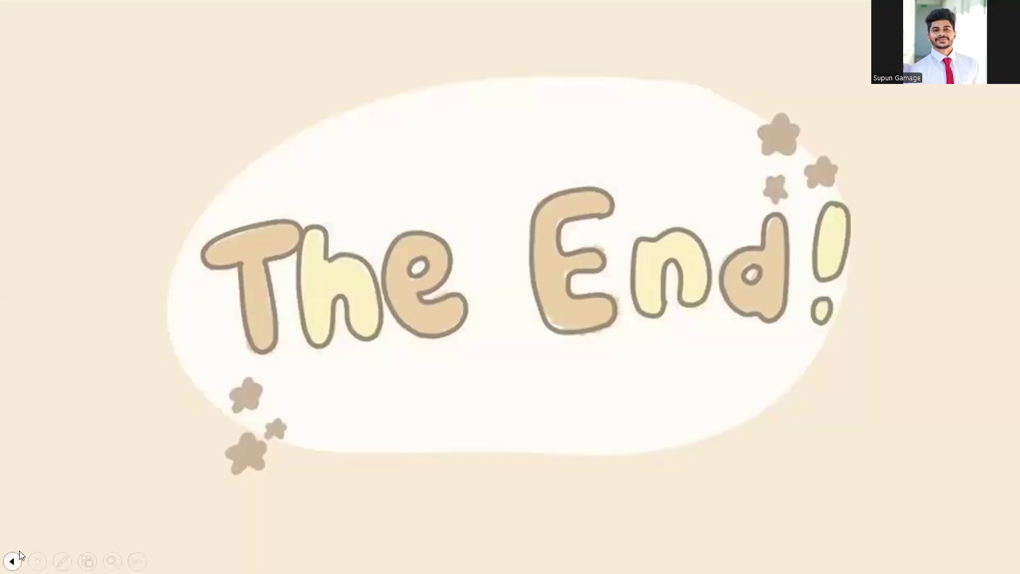
pyautogui.hotkey('alt', 'Tab')
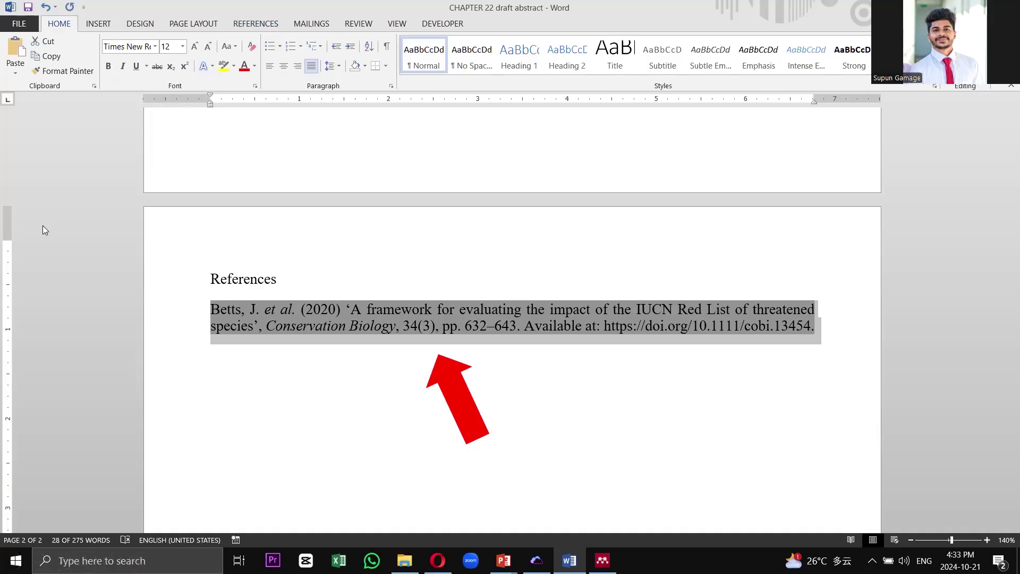
pyautogui.moveTo(807, 288)
pyautogui.mouseDown()
pyautogui.moveTo(234, 269)
pyautogui.moveTo(197, 328)
pyautogui.mouseUp()
pyautogui.moveTo(276, 361)
pyautogui.mouseDown()
pyautogui.moveTo(661, 392)
pyautogui.moveTo(815, 367)
pyautogui.moveTo(814, 297)
pyautogui.mouseUp()
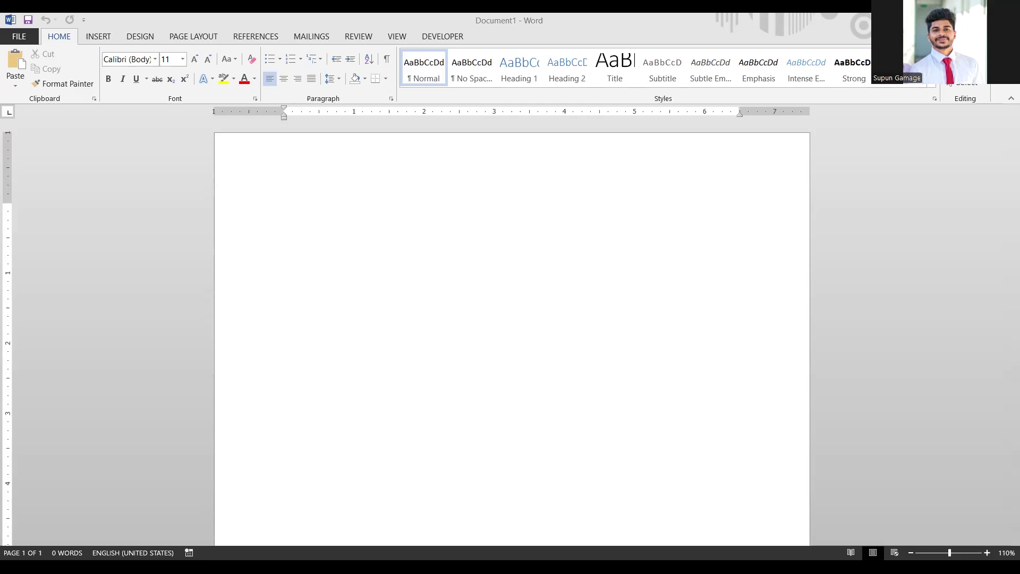
# Switch to Mendeley Desktop, close the open rapeseed salinity paper and open the 2022 Phyto-complexation of galactomannan paper
pyautogui.hotkey('alt', 'Tab')
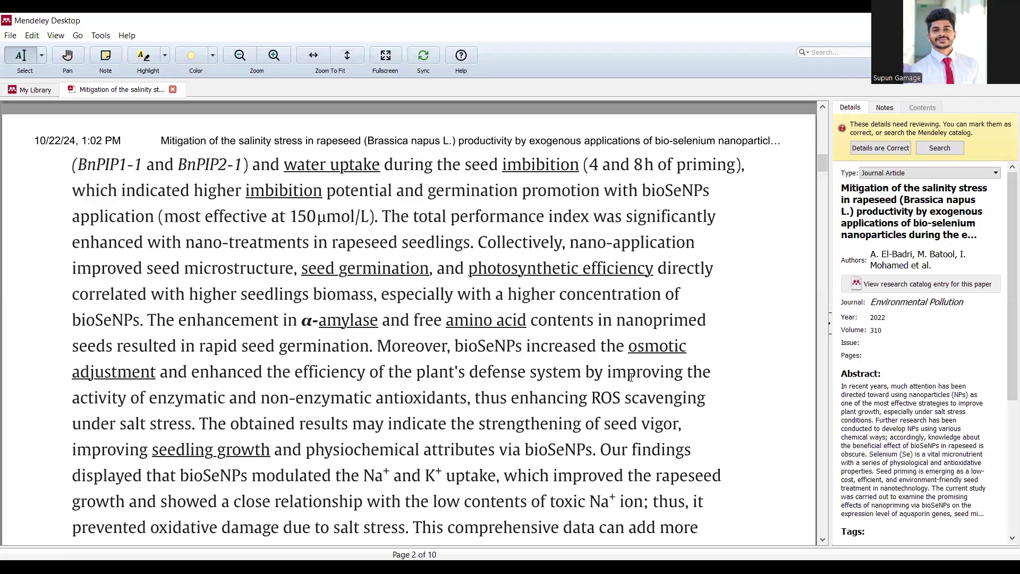
pyautogui.scroll(2, 245, 191)
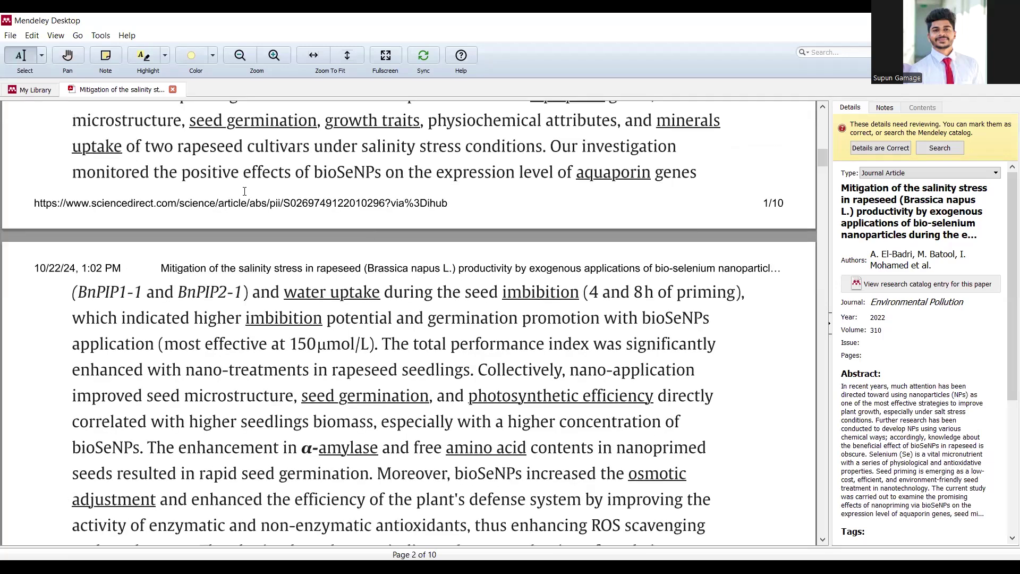
pyautogui.click(173, 90)
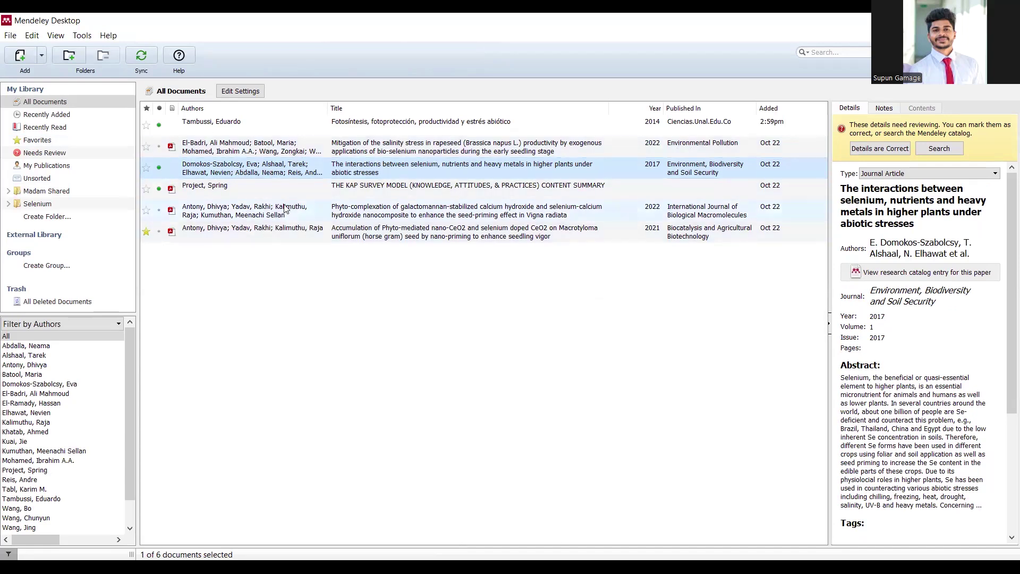
pyautogui.click(262, 217)
pyautogui.doubleClick(261, 218)
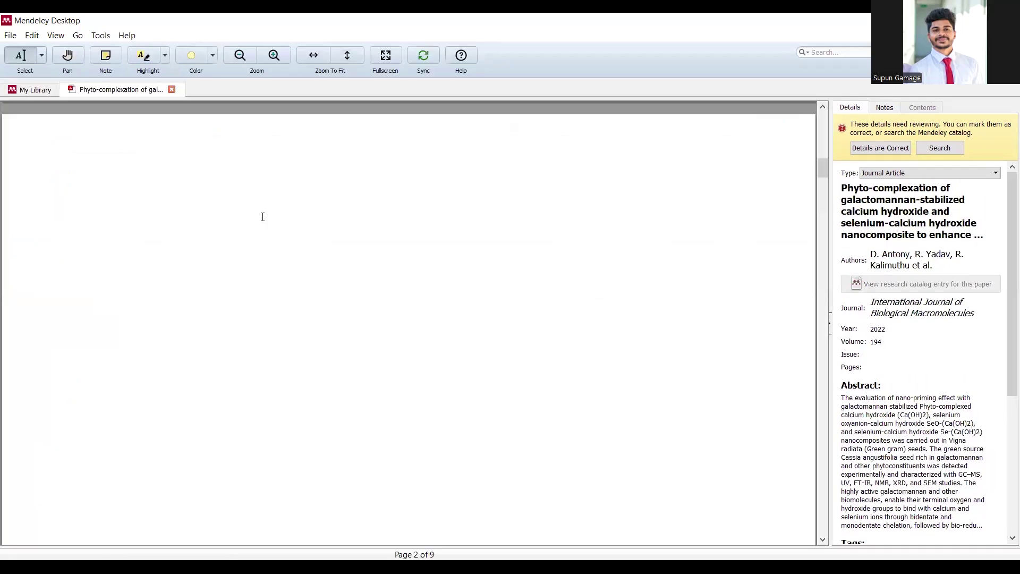
# Copy the first sentence of the paper's abstract, from "The evaluation of nano-priming effect" to "(Green gram) seeds"
pyautogui.scroll(6, 269, 237)
pyautogui.scroll(8, 268, 237)
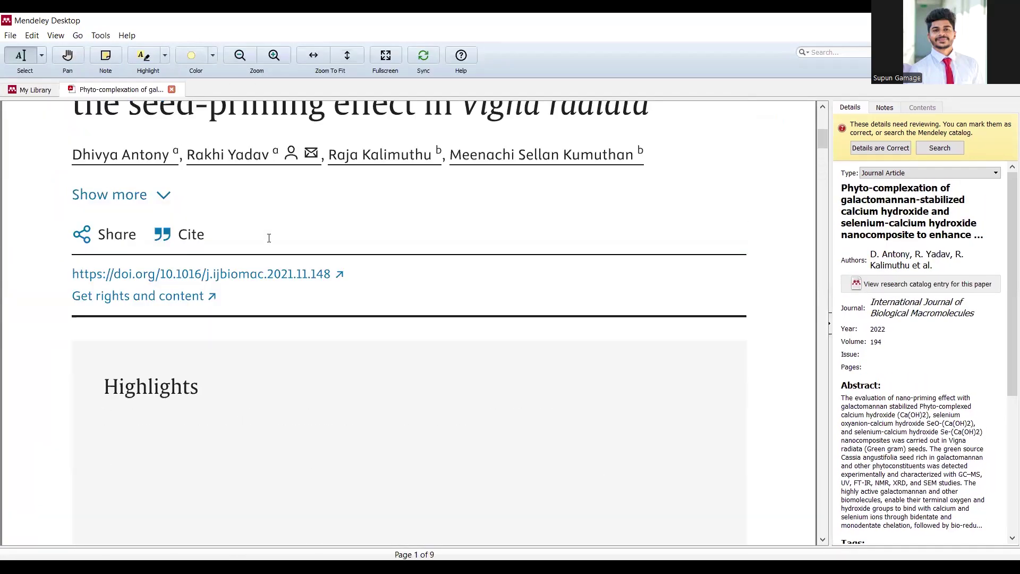
pyautogui.scroll(-15, 269, 238)
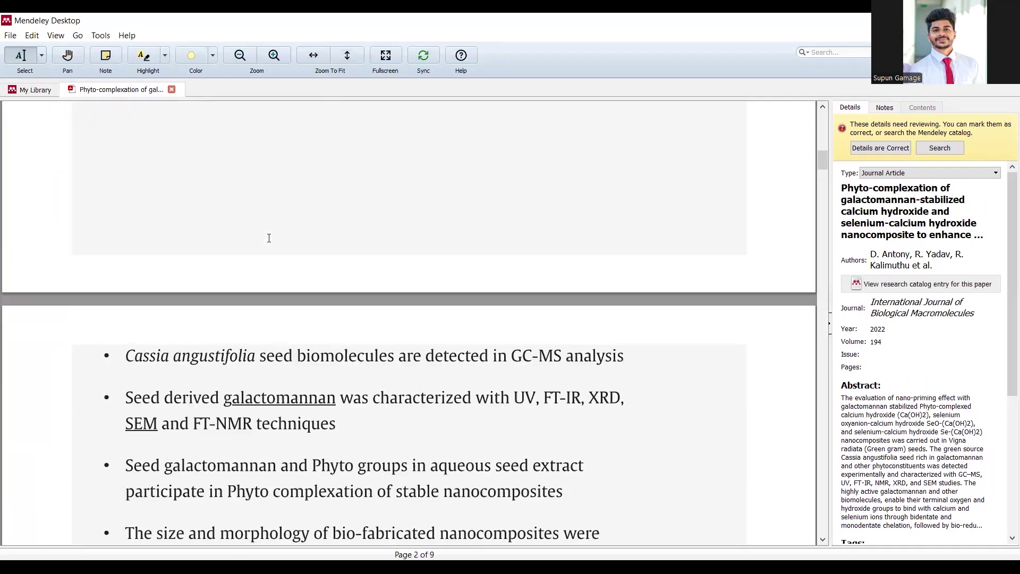
pyautogui.scroll(-1, 269, 238)
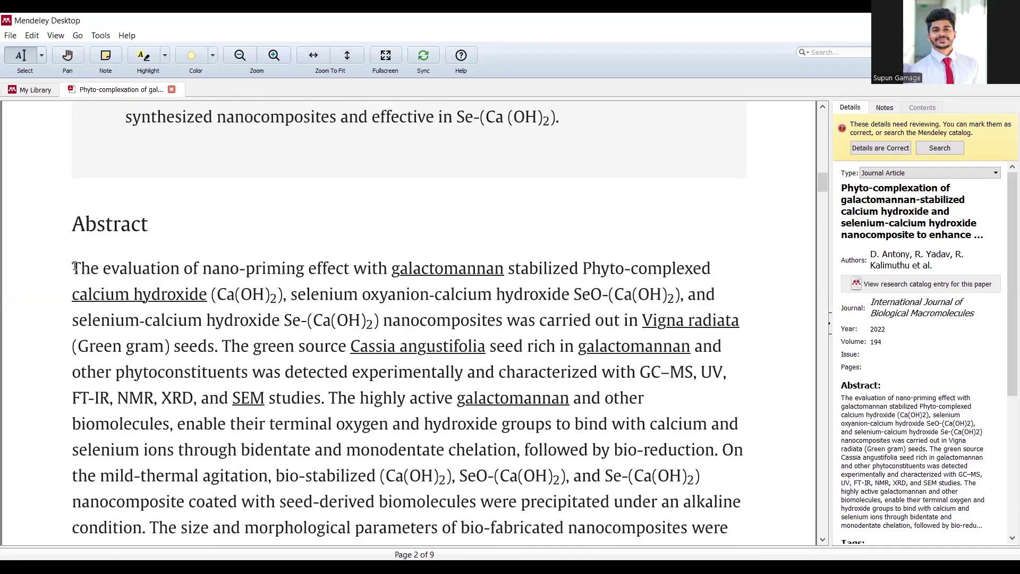
pyautogui.moveTo(79, 270); pyautogui.dragTo(173, 290)
pyautogui.click(130, 277)
pyautogui.moveTo(73, 268); pyautogui.dragTo(380, 309)
pyautogui.moveTo(483, 308); pyautogui.dragTo(214, 347)
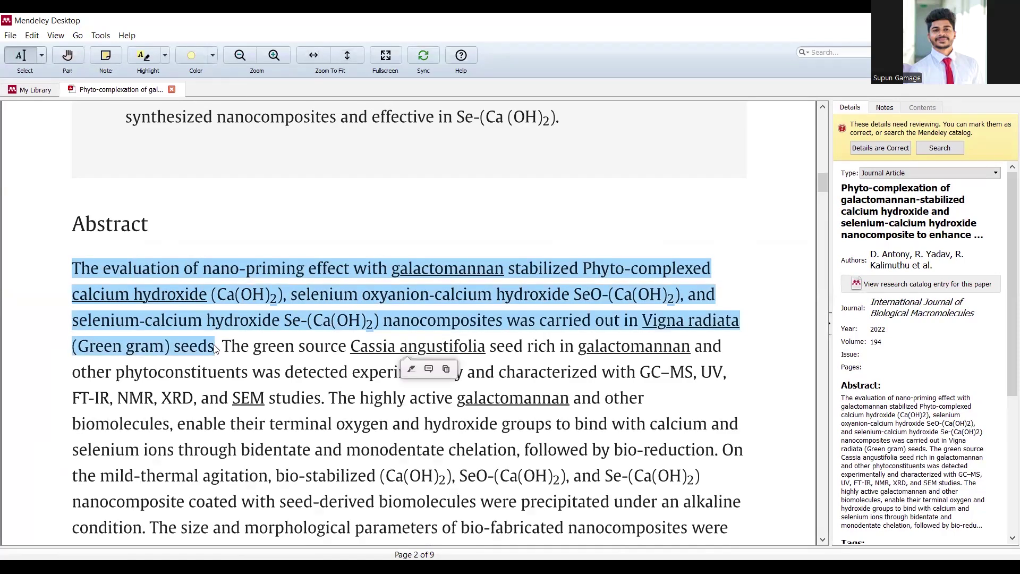
pyautogui.rightClick(215, 347)
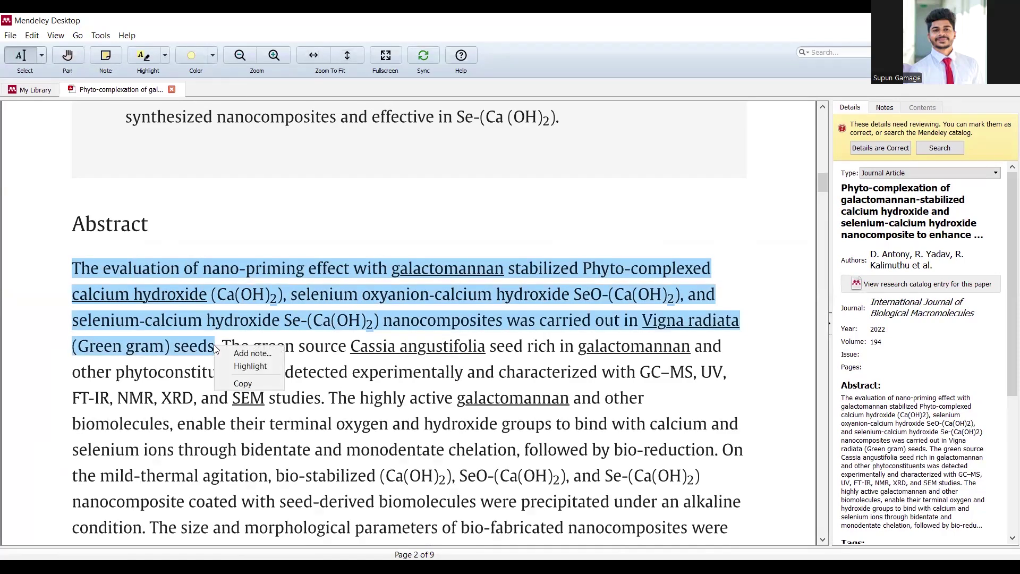
pyautogui.click(250, 386)
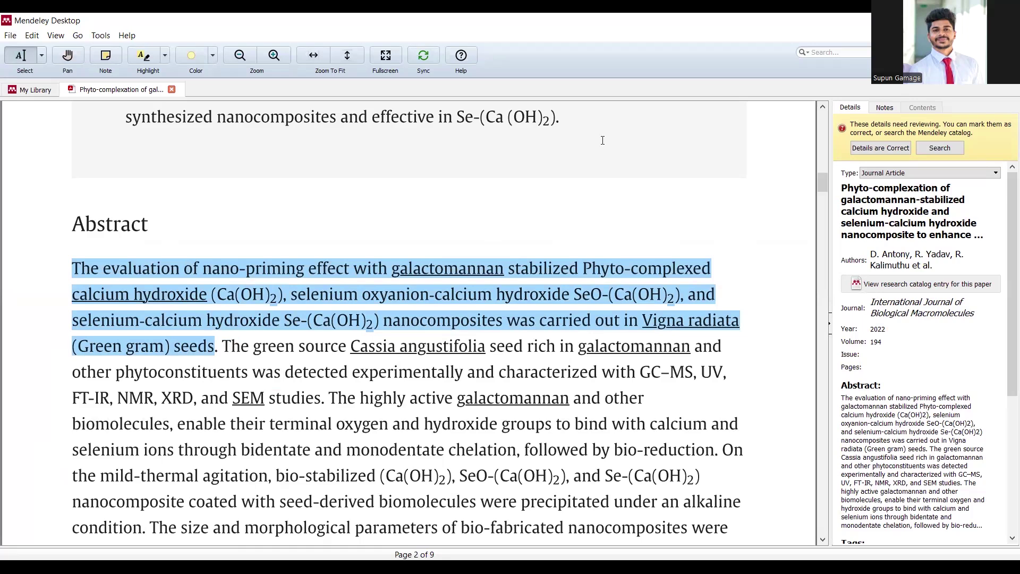
# Switch to the blank Word document and paste the copied abstract sentence at its start
pyautogui.hotkey('alt', 'Tab')
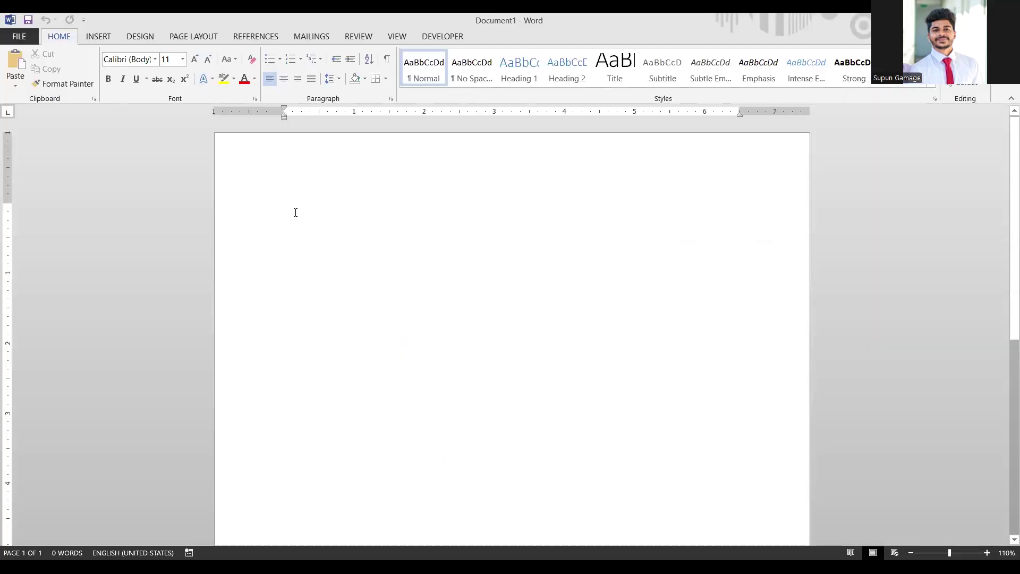
pyautogui.rightClick(295, 213)
pyautogui.click(315, 268)
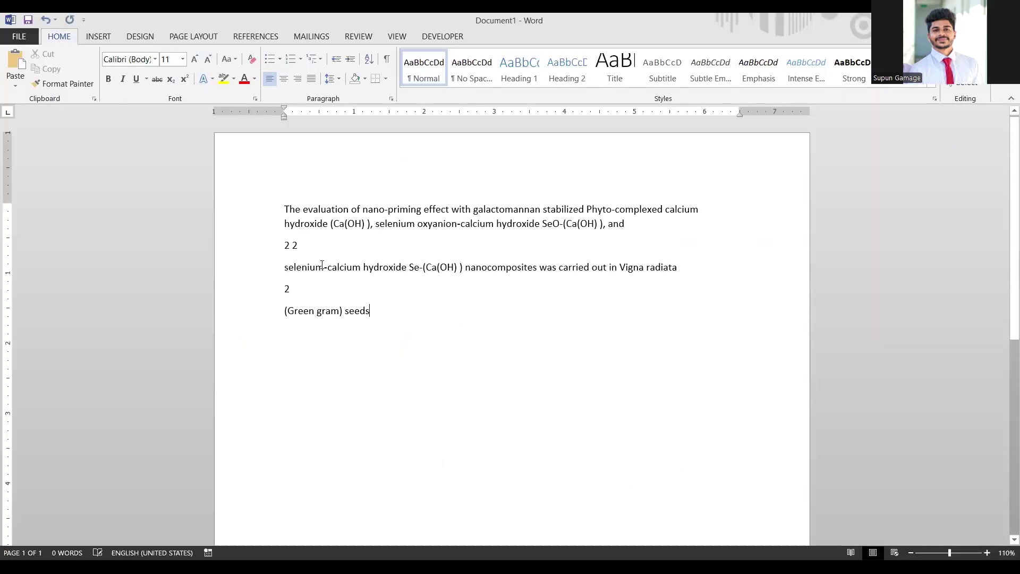
# Delete the broken lines below the first pasted paragraph and trim that paragraph to end after "SeO-(Ca(OH)"
pyautogui.keyDown('shift'); pyautogui.click(419, 344); pyautogui.keyUp('shift')
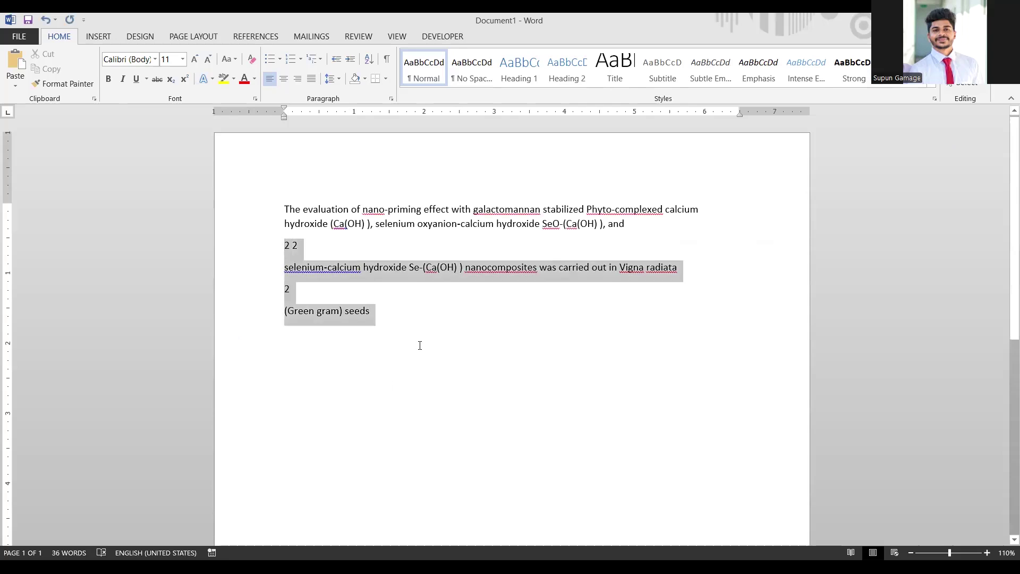
pyautogui.press('Delete')
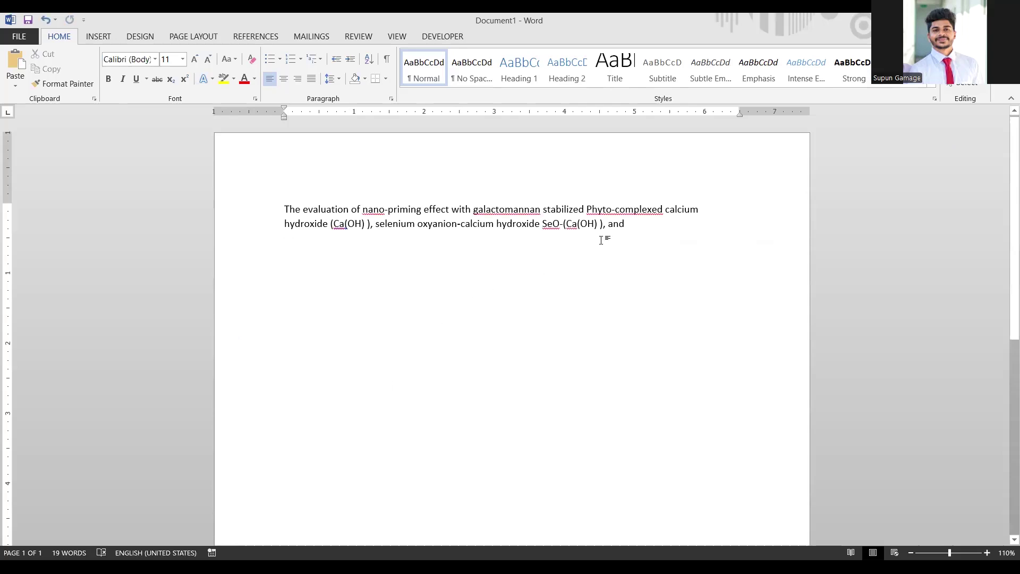
pyautogui.press('BackSpace')
pyautogui.press('BackSpace')
pyautogui.press('BackSpace')
pyautogui.press('BackSpace')
pyautogui.press('BackSpace')
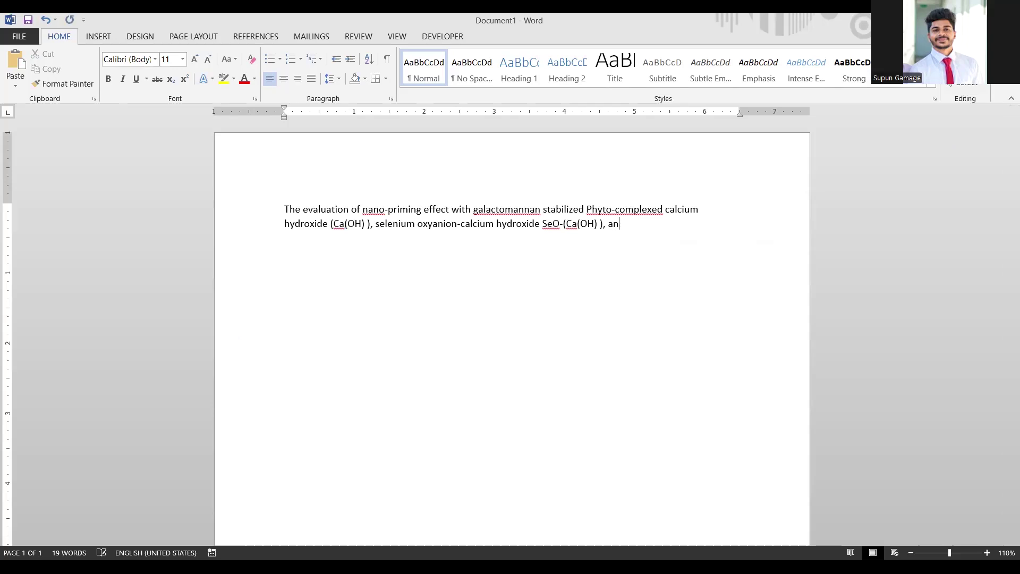
pyautogui.press('BackSpace')
pyautogui.press('BackSpace')
# Insert a Mendeley citation at the end of the pasted sentence, picking the 2022 Phyto-complexation of galactomannan paper in Mendeley Desktop
pyautogui.click(258, 39)
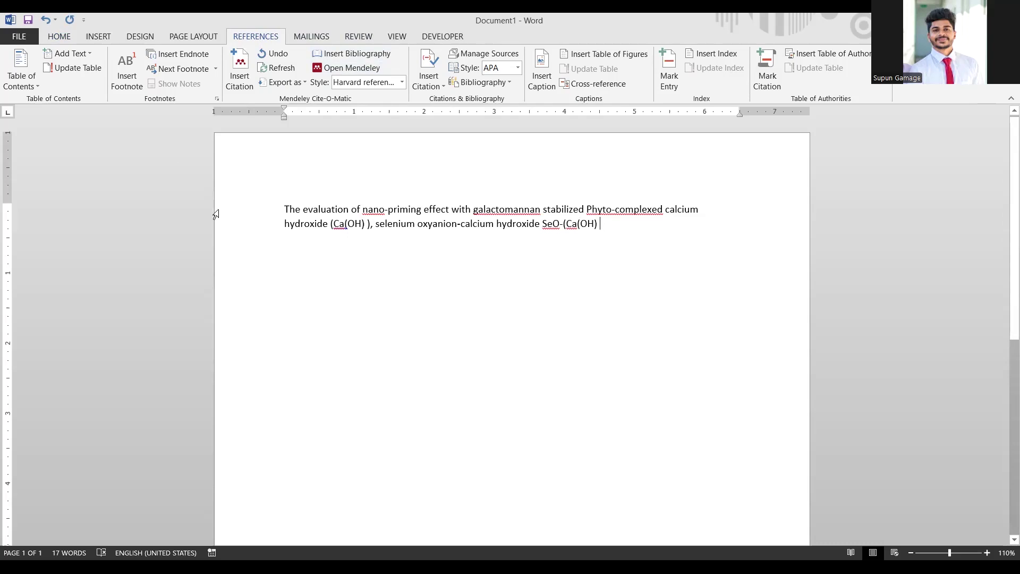
pyautogui.click(237, 82)
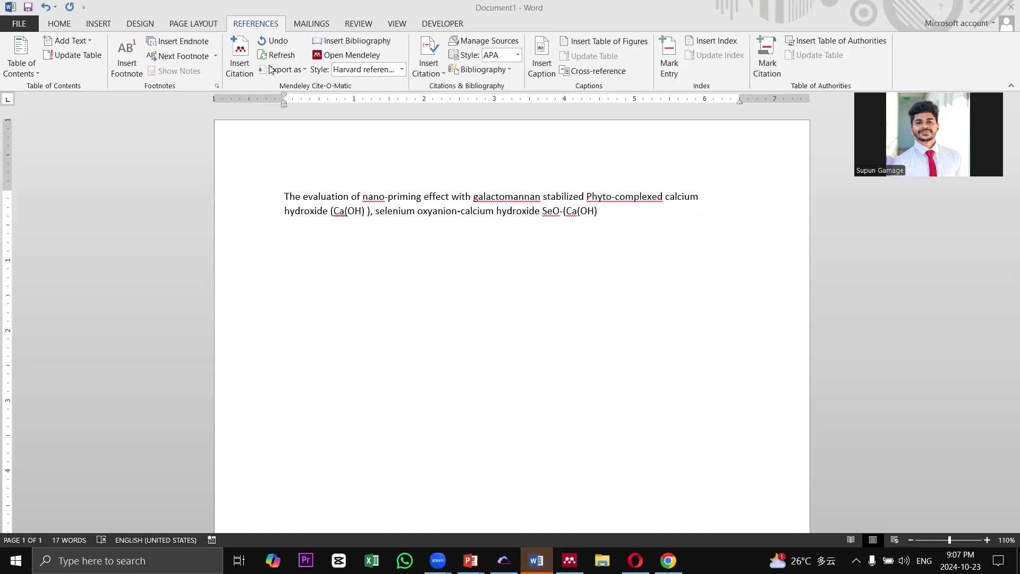
pyautogui.click(234, 64)
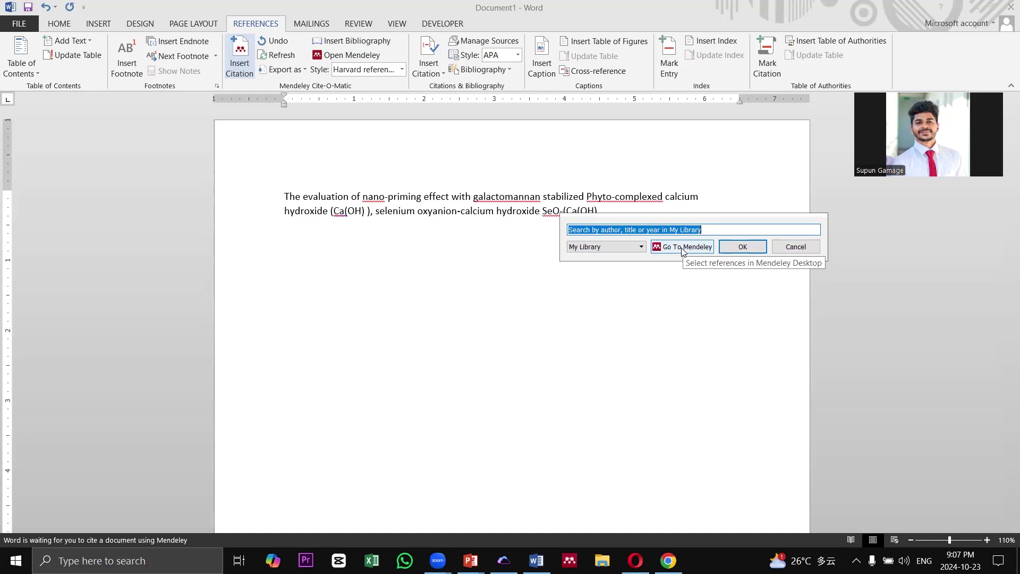
pyautogui.click(684, 248)
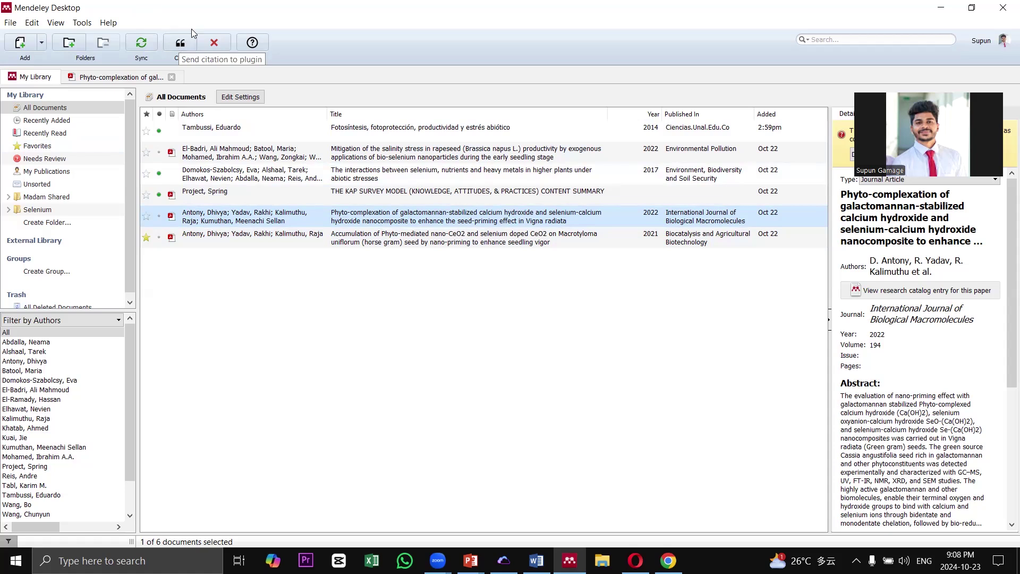
pyautogui.click(181, 47)
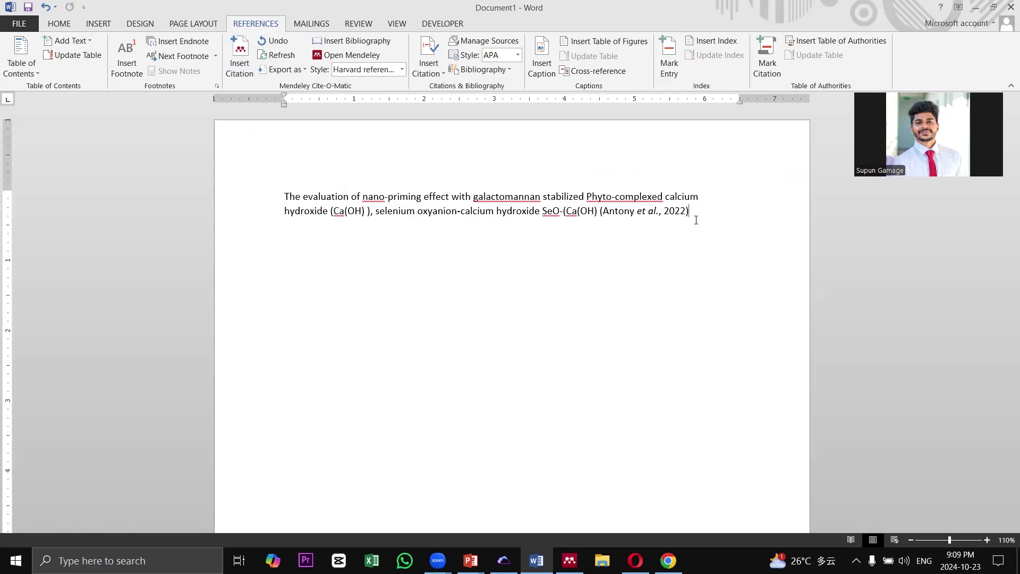
# Add the heading "References" a few blank lines below the cited paragraph
pyautogui.press('Return')
pyautogui.press('Return')
pyautogui.press('Return')
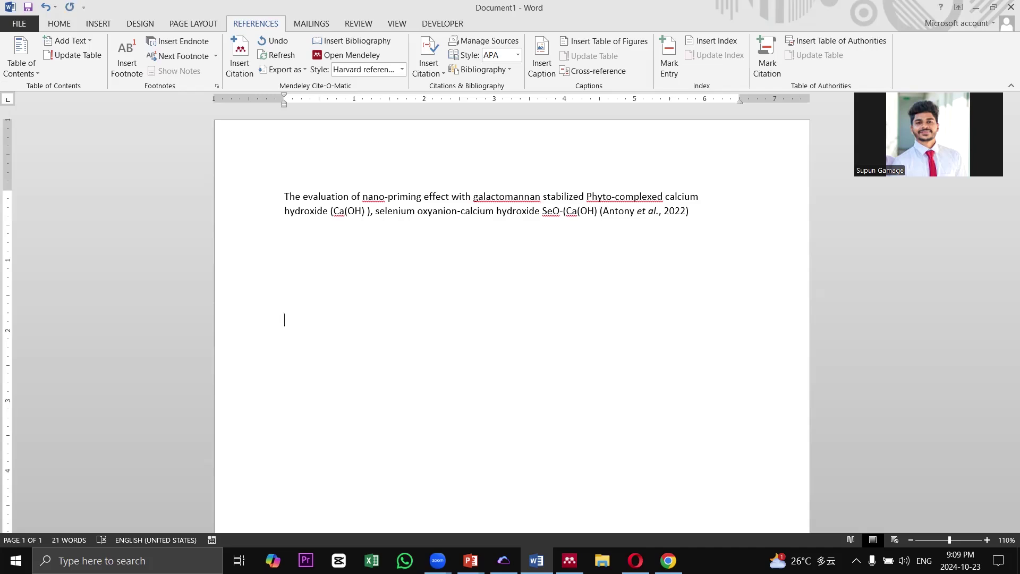
pyautogui.write('r')
pyautogui.press('BackSpace')
pyautogui.write('r')
pyautogui.press('BackSpace')
pyautogui.write('References')
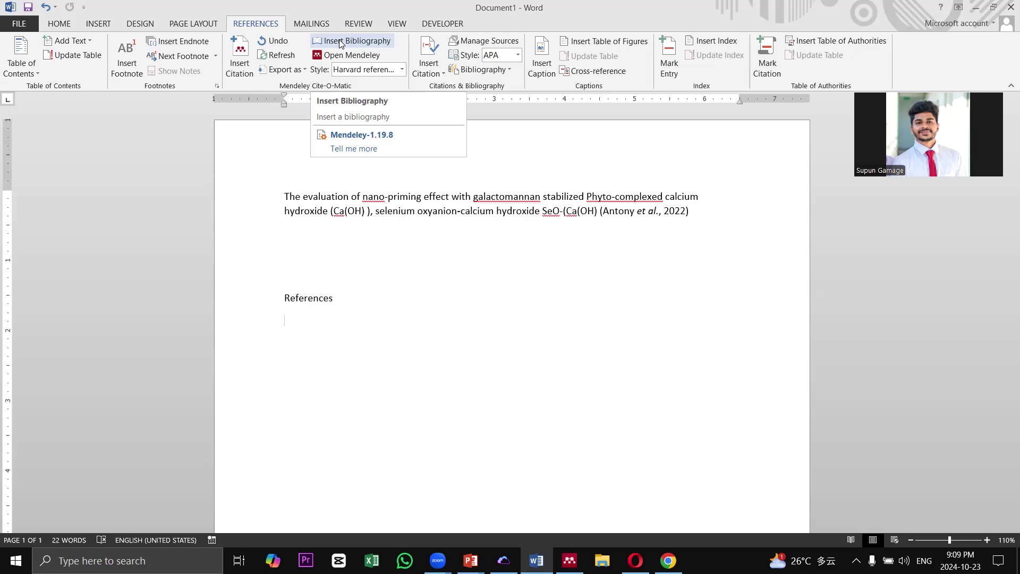
# Choose the "Harvard reference format 1 (deprecated)" citation style and insert the Mendeley bibliography under the References heading
pyautogui.click(402, 70)
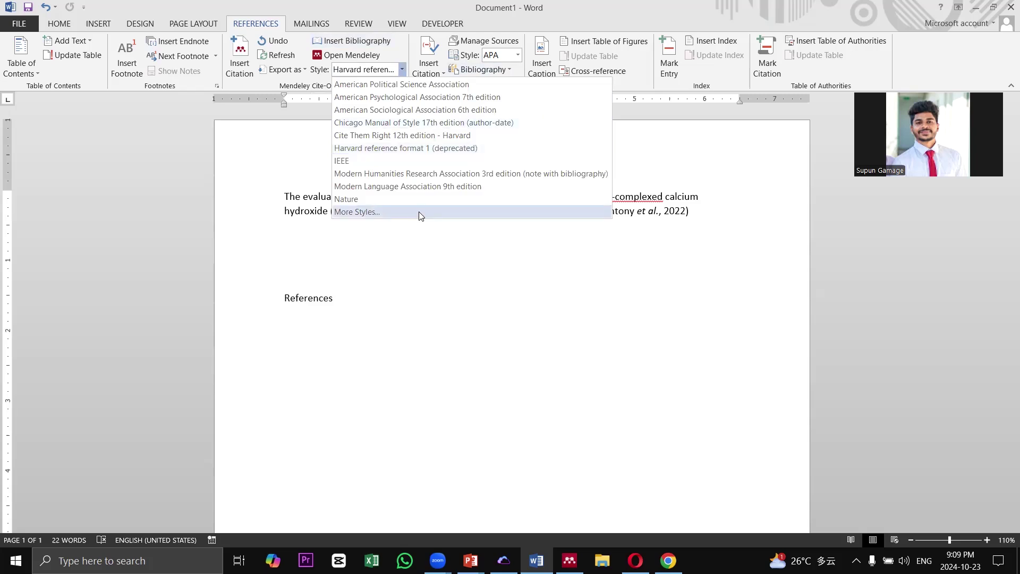
pyautogui.click(387, 148)
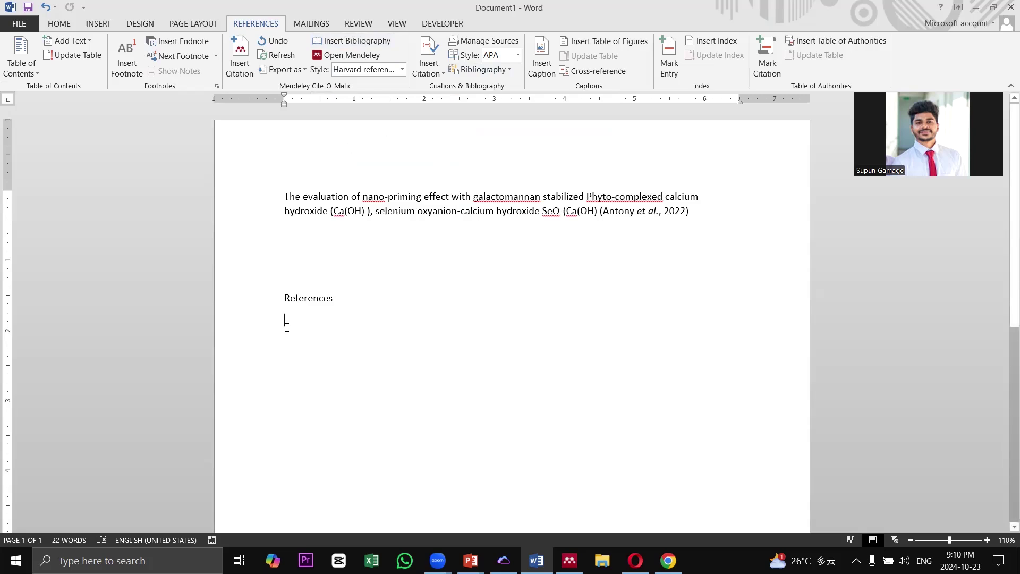
pyautogui.click(343, 42)
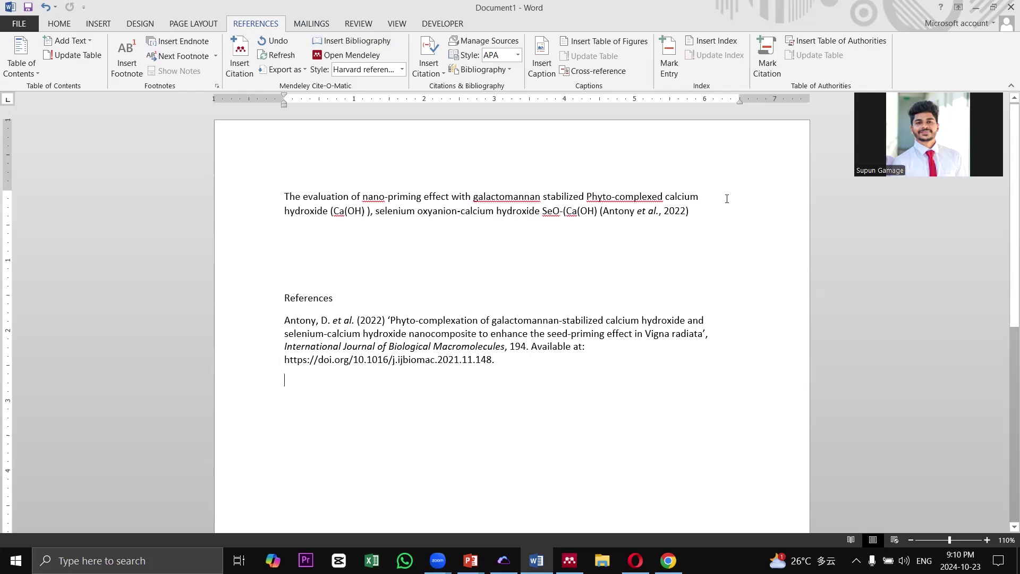
# Try to delete the in-text citation after the first paragraph, and undo that manual edit
pyautogui.moveTo(691, 210); pyautogui.dragTo(605, 209)
pyautogui.press('Delete')
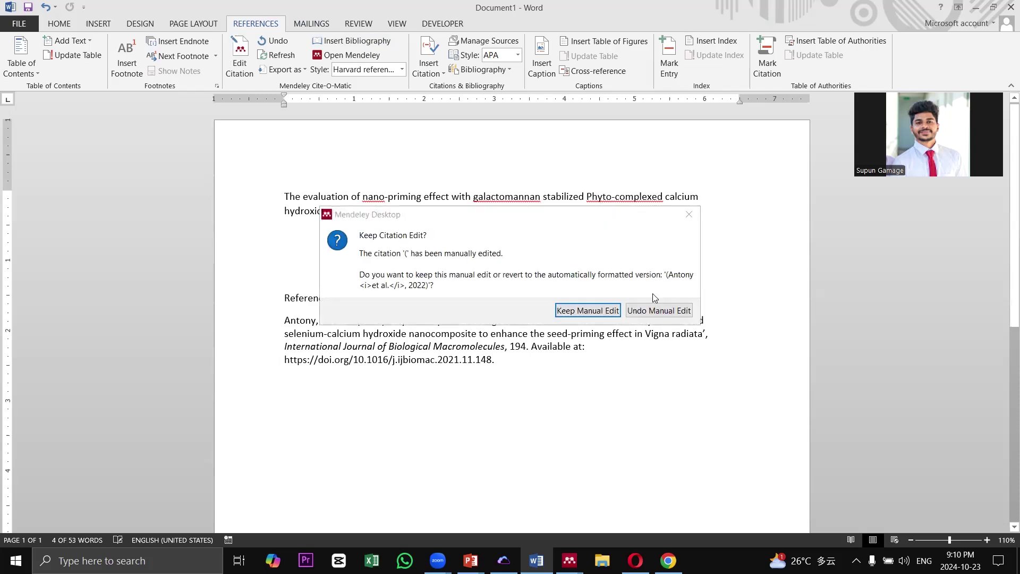
pyautogui.click(666, 309)
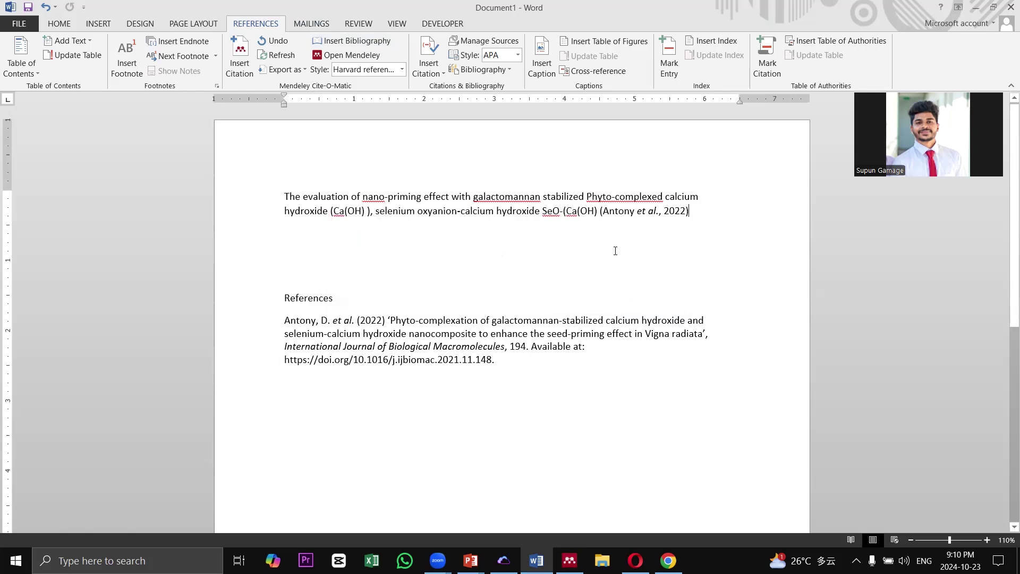
# Add blank lines below the first paragraph, and copy the selected abstract sentence again from the Phyto-complexation paper in Mendeley Desktop
pyautogui.press('Return')
pyautogui.press('Return')
pyautogui.press('Return')
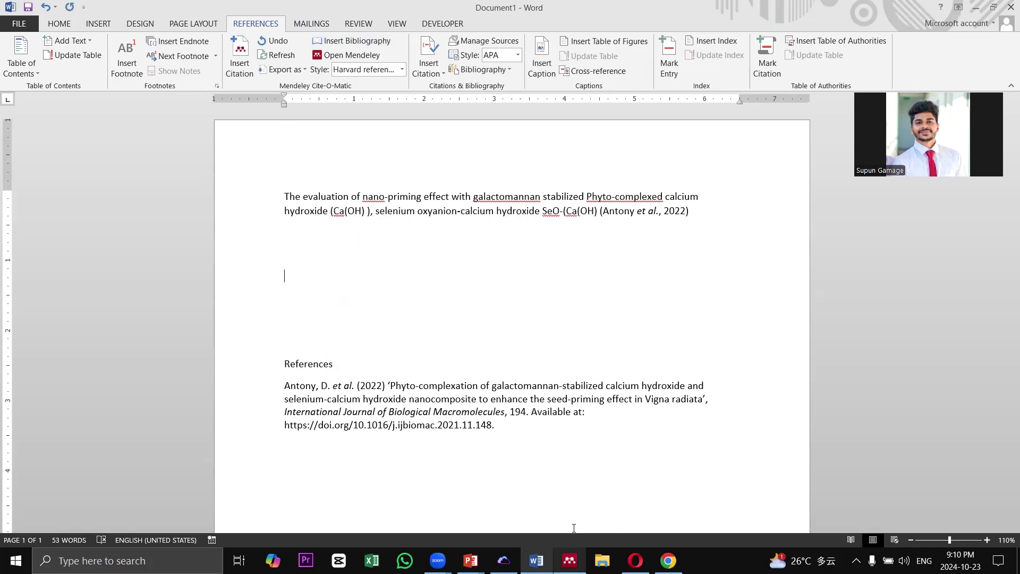
pyautogui.click(570, 561)
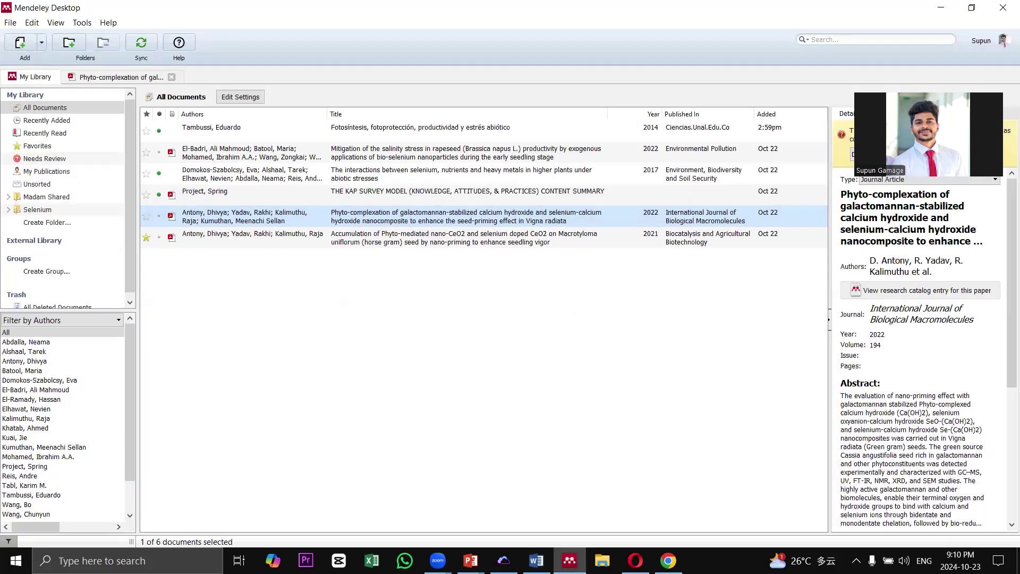
pyautogui.doubleClick(376, 217)
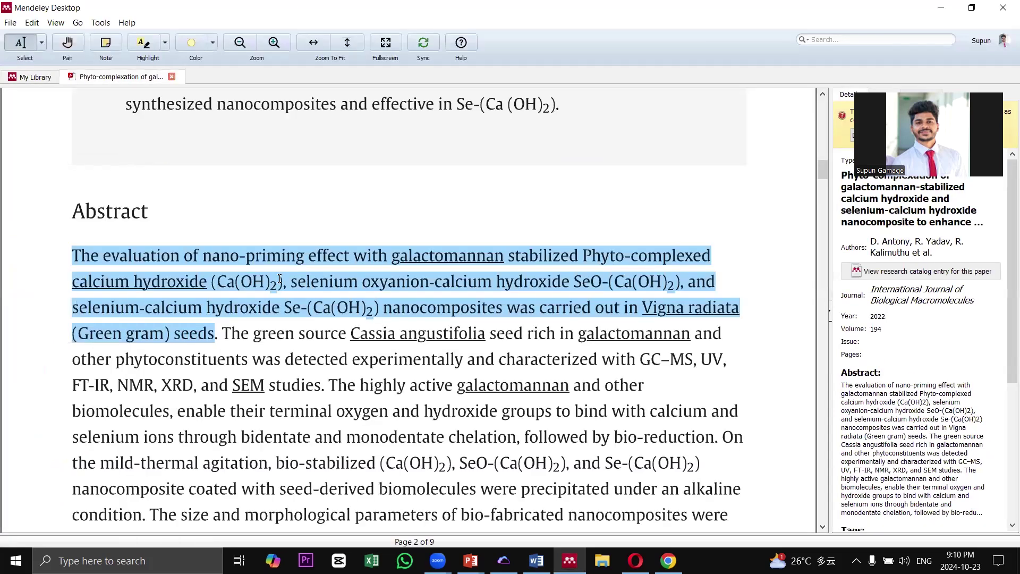
pyautogui.rightClick(188, 313)
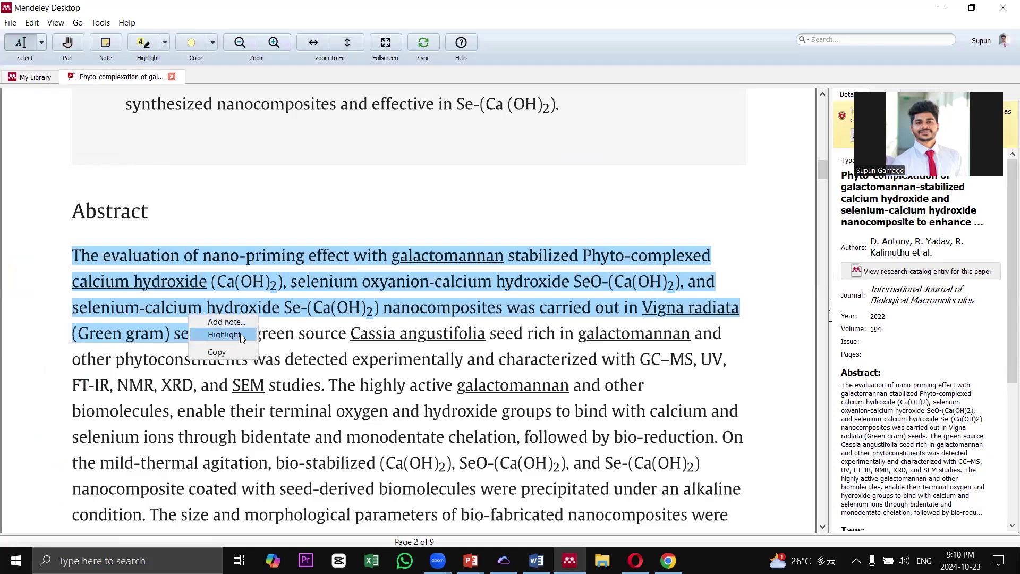
pyautogui.click(228, 353)
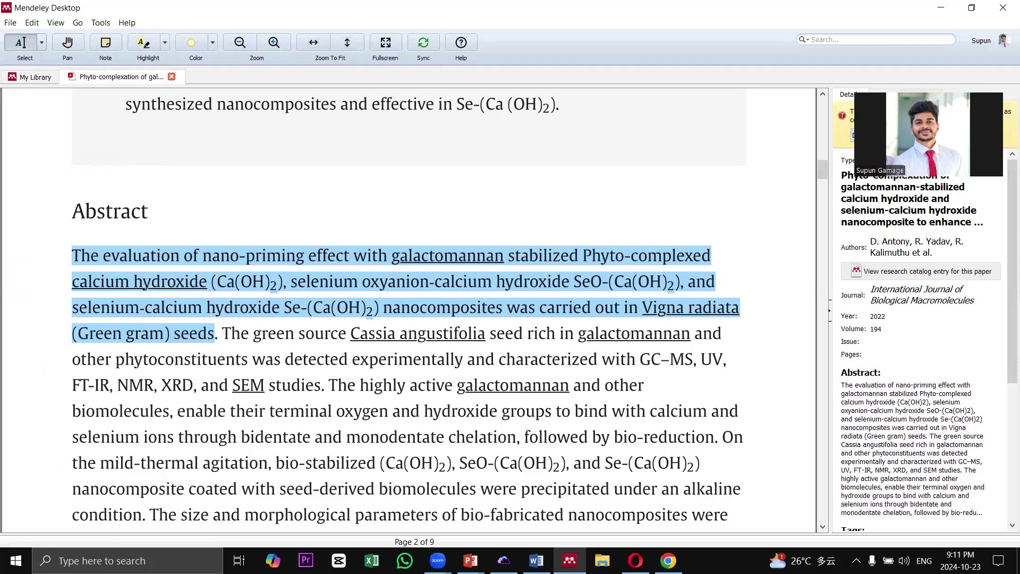
# Switch to Word, paste the sentence into the gap above References, and delete the broken lines after its first paragraph, which ends in "and"
pyautogui.moveTo(636, 561)
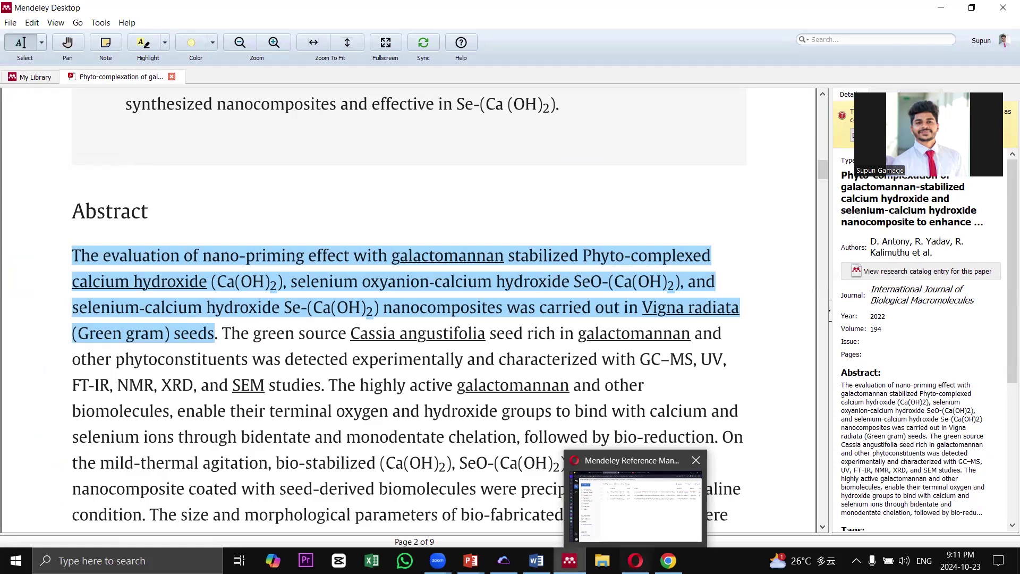
pyautogui.click(536, 560)
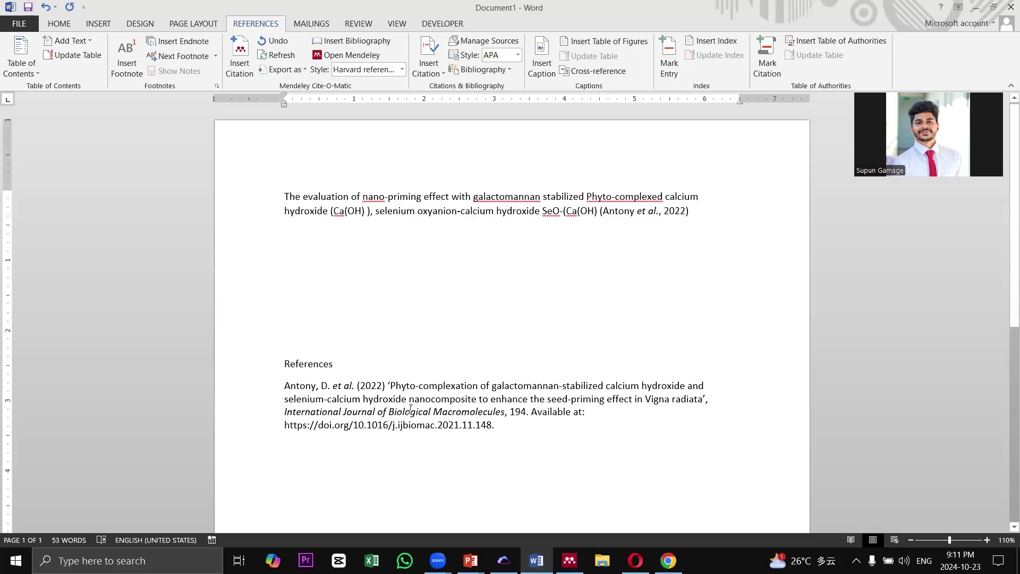
pyautogui.rightClick(286, 274)
pyautogui.click(313, 331)
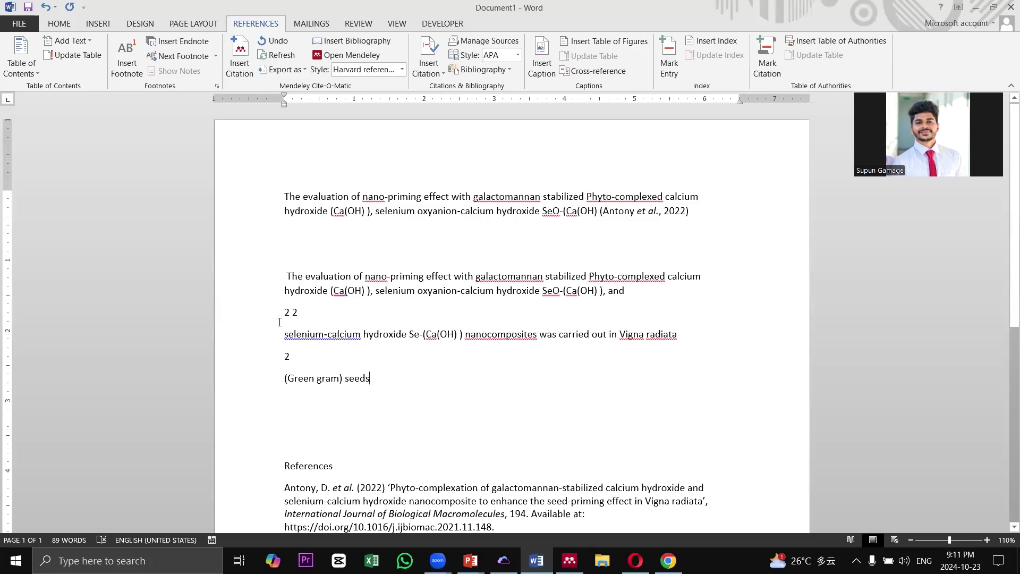
pyautogui.moveTo(282, 312); pyautogui.dragTo(370, 378)
pyautogui.press('Delete')
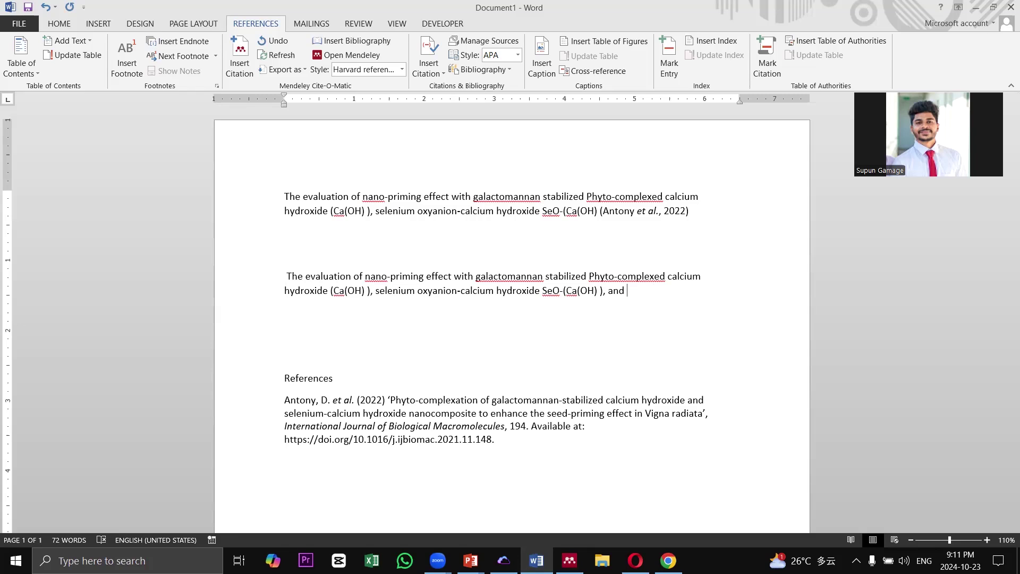
# Start a citation at the end of the second paragraph, search the library for 2022 and add the rapeseed salinity stress paper
pyautogui.click(241, 78)
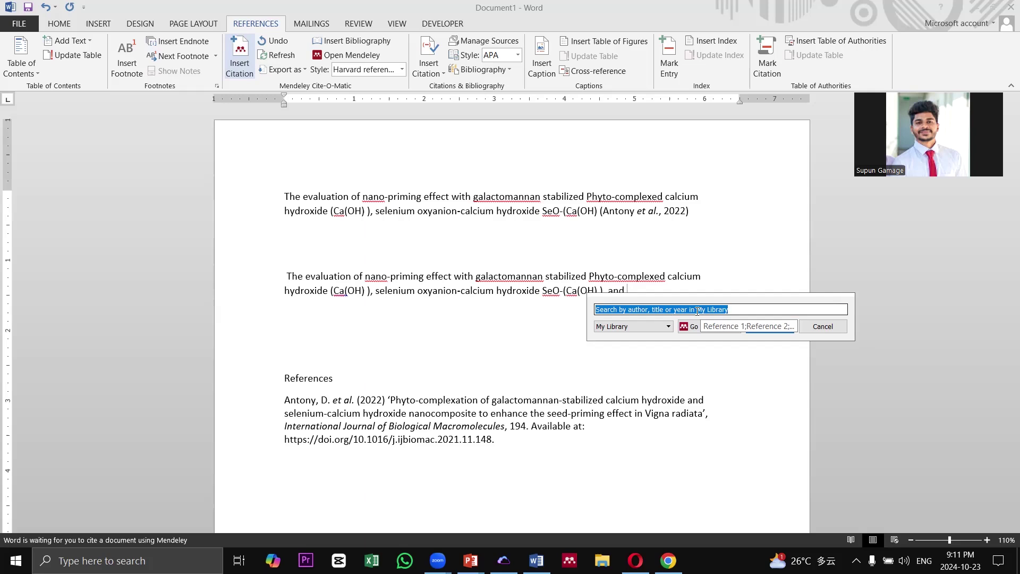
pyautogui.click(697, 312)
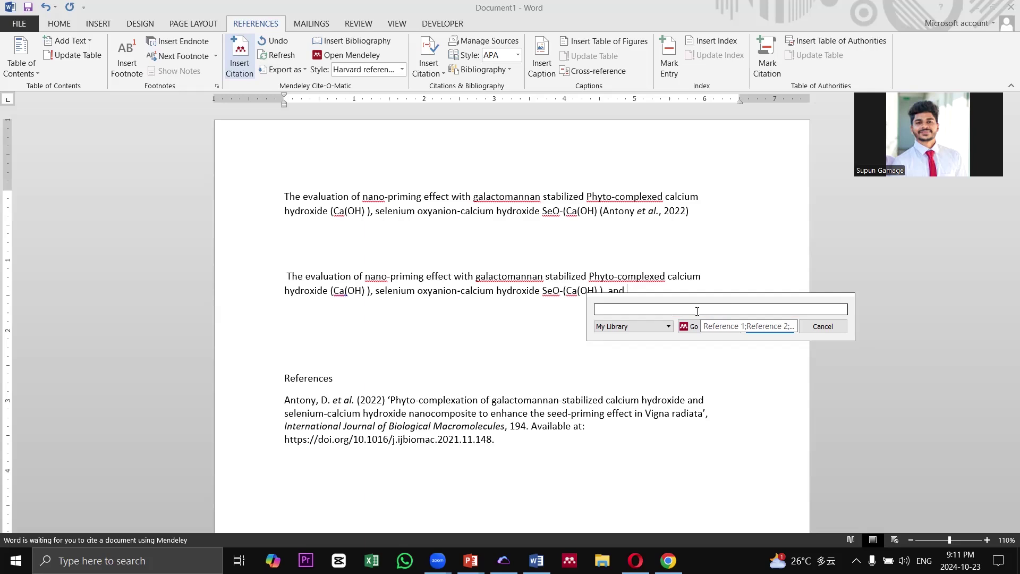
pyautogui.write('2022')
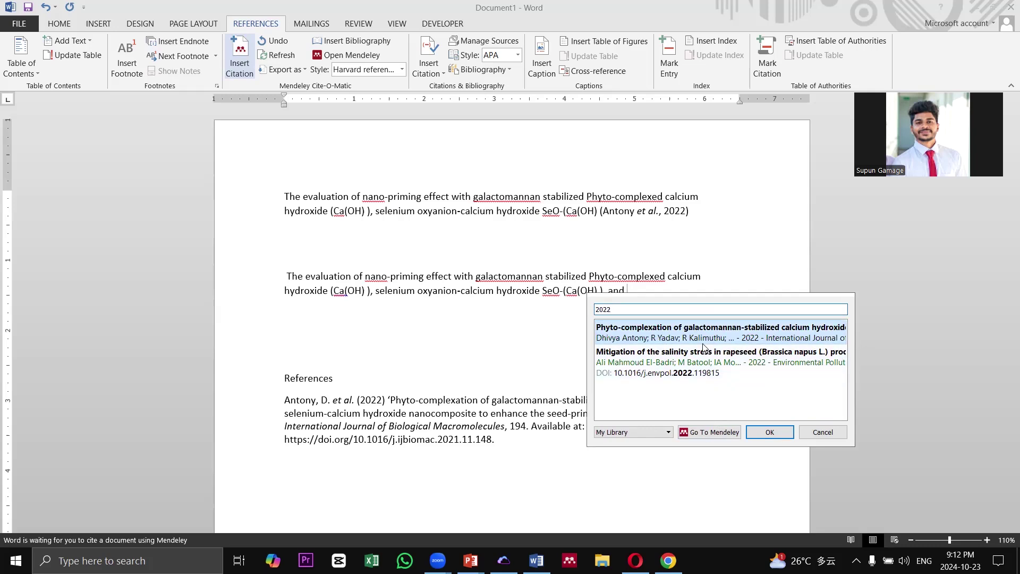
pyautogui.click(675, 366)
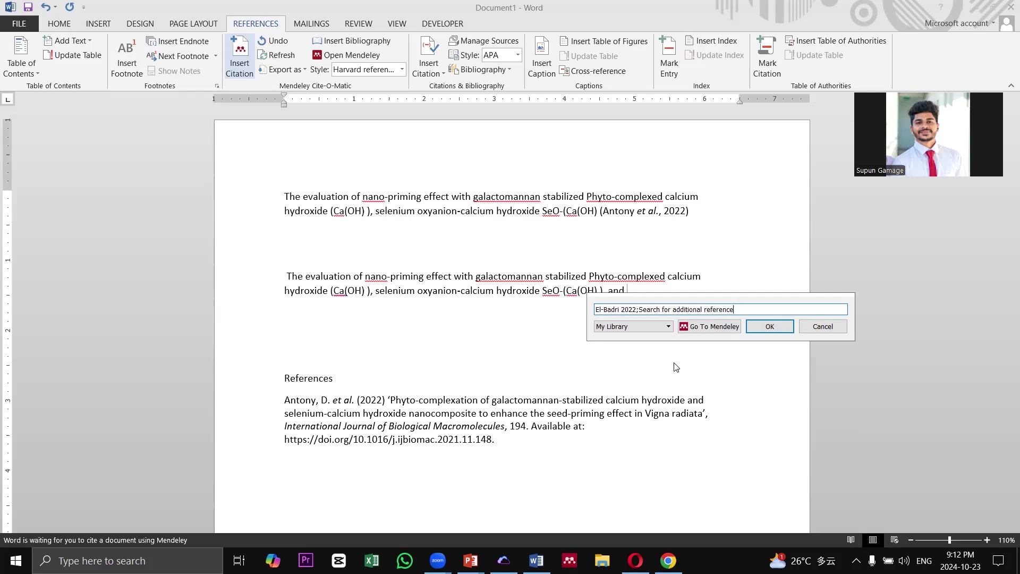
# Search for 2021 as an additional reference, add the "Accumulation of Phyto-mediated nano-CeO2" paper, and insert the combined citation
pyautogui.press('BackSpace')
pyautogui.press('BackSpace')
pyautogui.press('BackSpace')
pyautogui.press('BackSpace')
pyautogui.press('BackSpace')
pyautogui.press('BackSpace')
pyautogui.press('BackSpace')
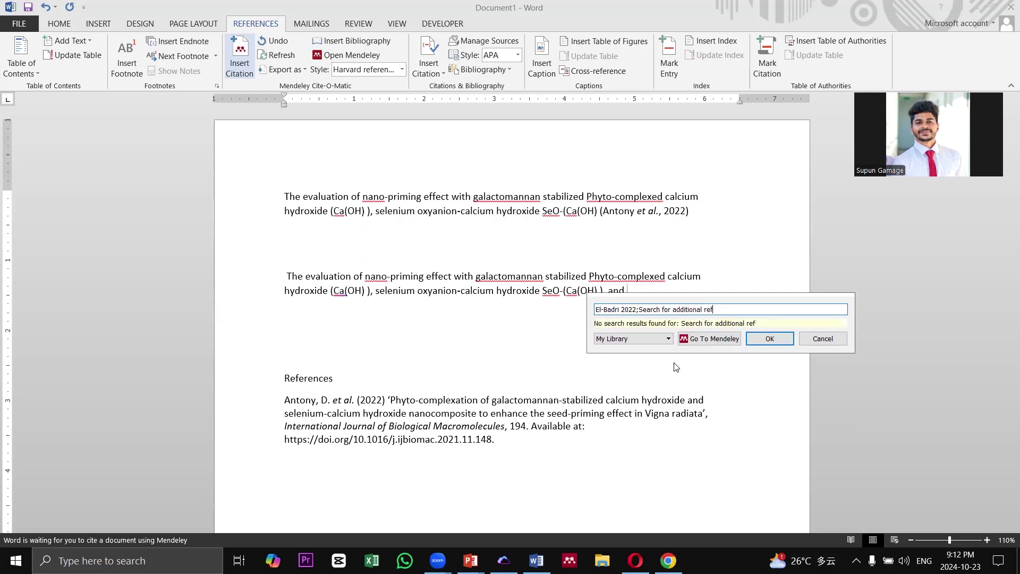
pyautogui.press('BackSpace')
pyautogui.press('BackSpace')
pyautogui.press('BackSpace')
pyautogui.press('BackSpace')
pyautogui.press('BackSpace')
pyautogui.press('BackSpace')
pyautogui.press('BackSpace')
pyautogui.press('BackSpace')
pyautogui.press('BackSpace')
pyautogui.press('BackSpace')
pyautogui.press('BackSpace')
pyautogui.press('BackSpace')
pyautogui.press('BackSpace')
pyautogui.press('BackSpace')
pyautogui.press('BackSpace')
pyautogui.press('BackSpace')
pyautogui.press('BackSpace')
pyautogui.press('BackSpace')
pyautogui.press('BackSpace')
pyautogui.press('BackSpace')
pyautogui.press('BackSpace')
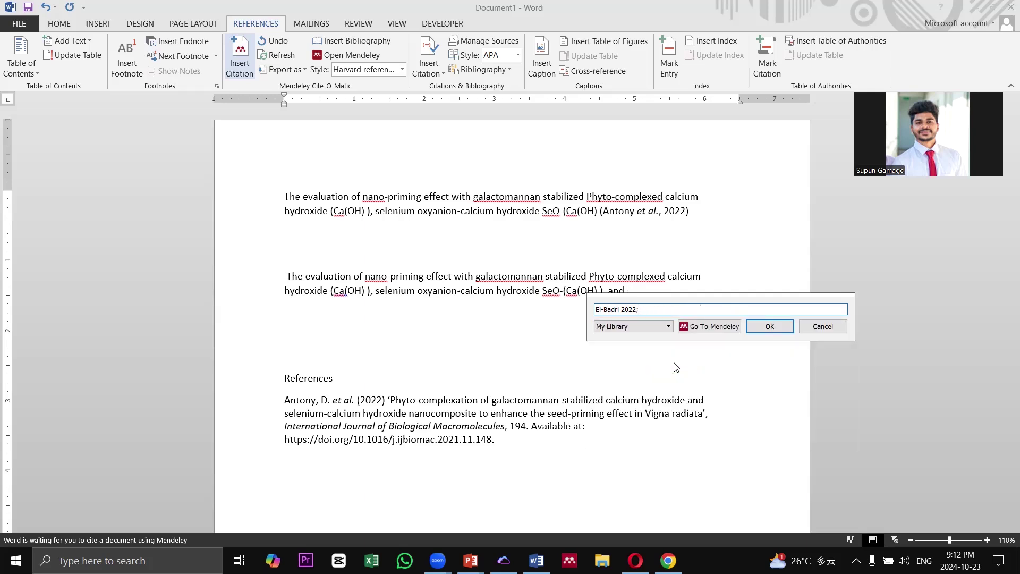
pyautogui.write('2')
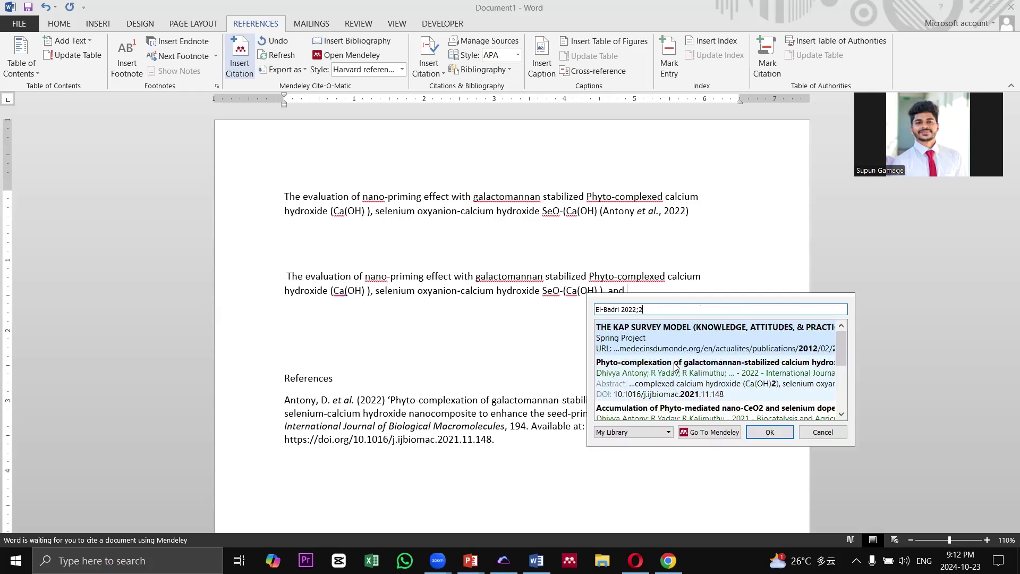
pyautogui.write('021')
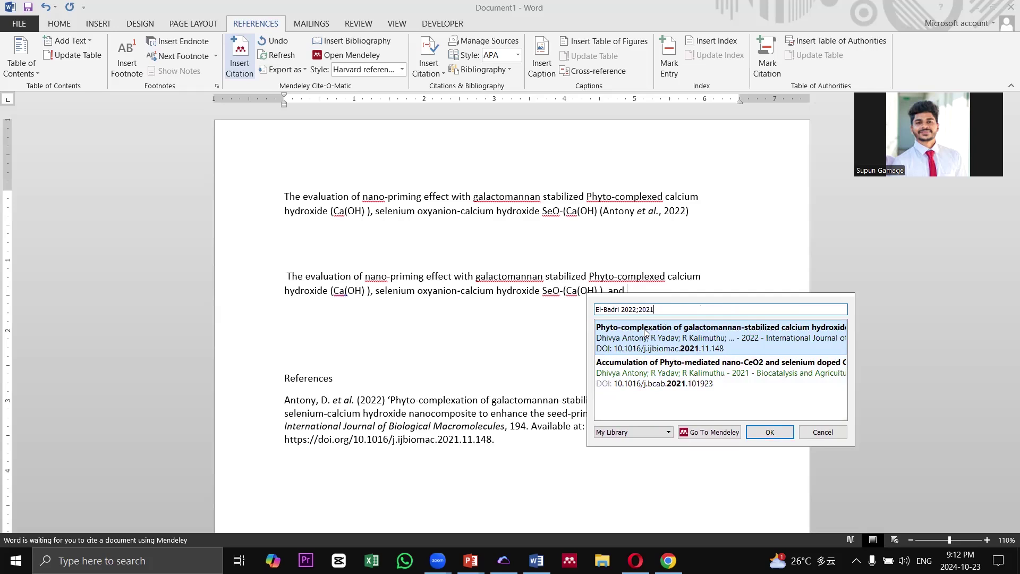
pyautogui.click(638, 379)
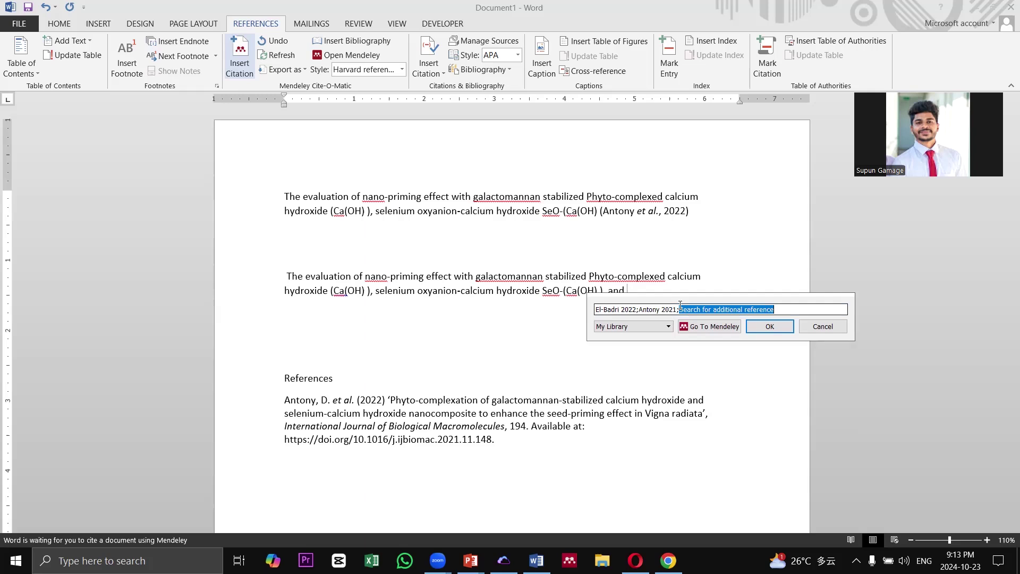
pyautogui.click(769, 327)
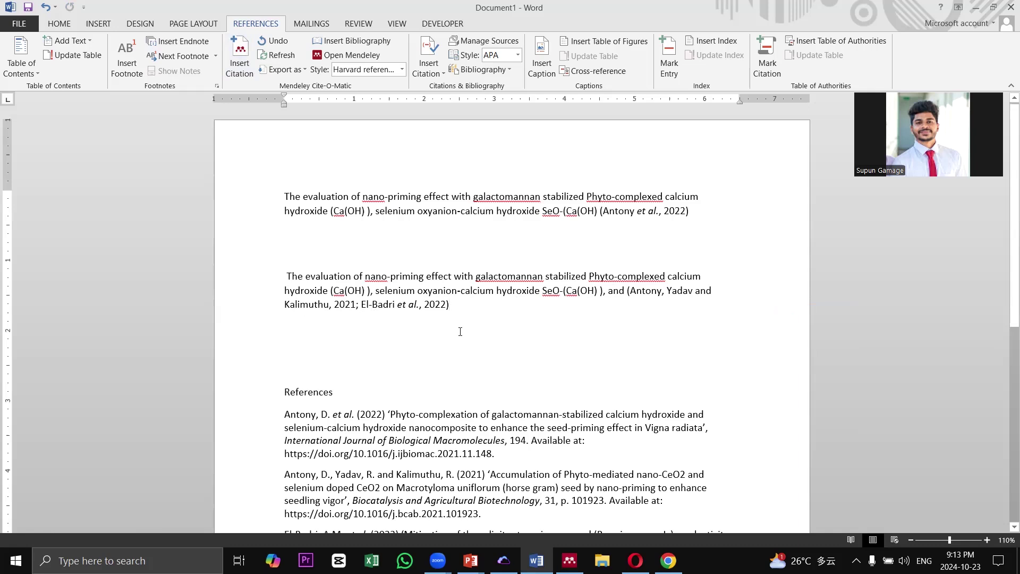
# Justify the text of all bibliography entries under the References heading
pyautogui.scroll(-3, 460, 332)
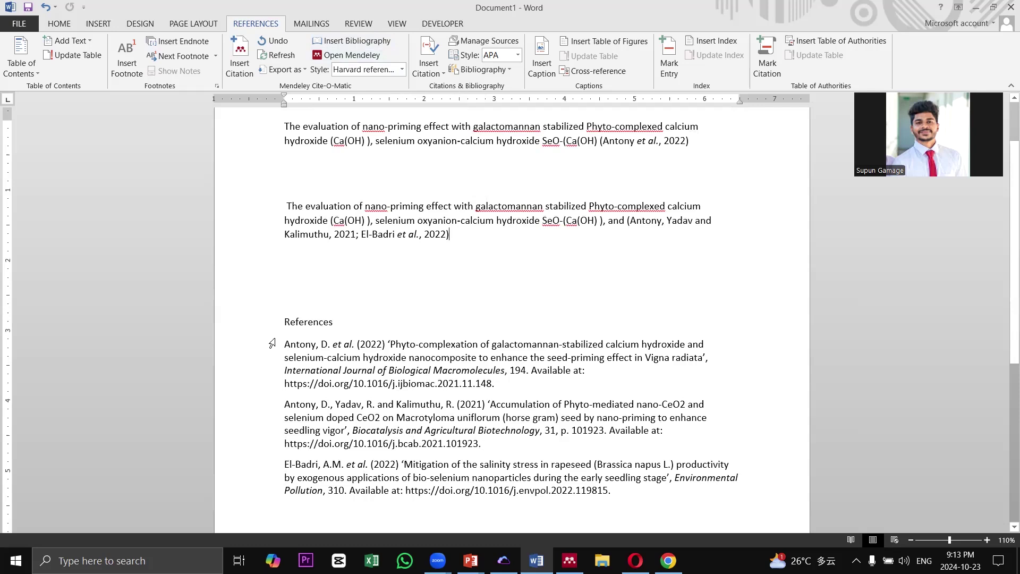
pyautogui.moveTo(285, 343); pyautogui.dragTo(638, 473)
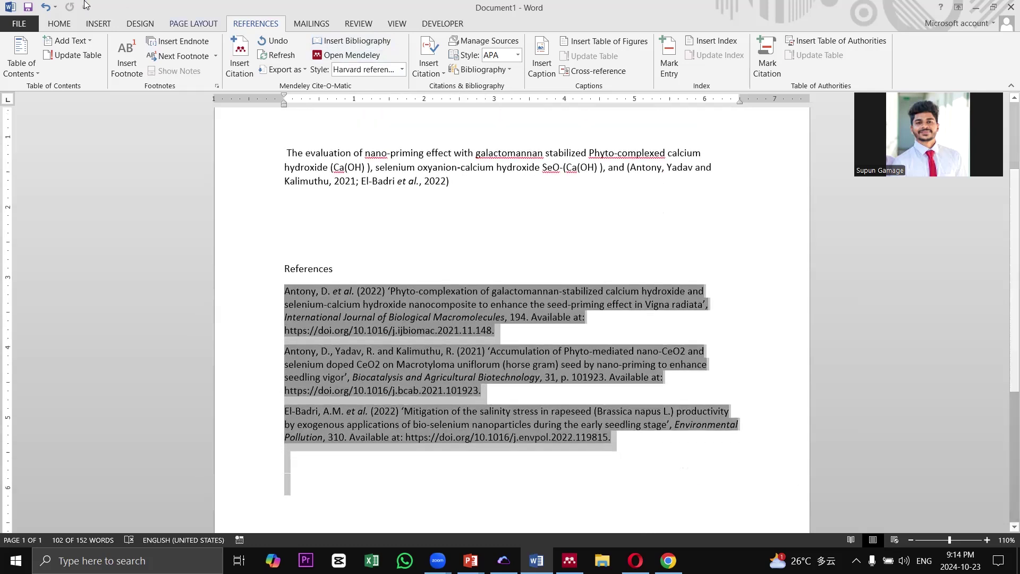
pyautogui.click(62, 24)
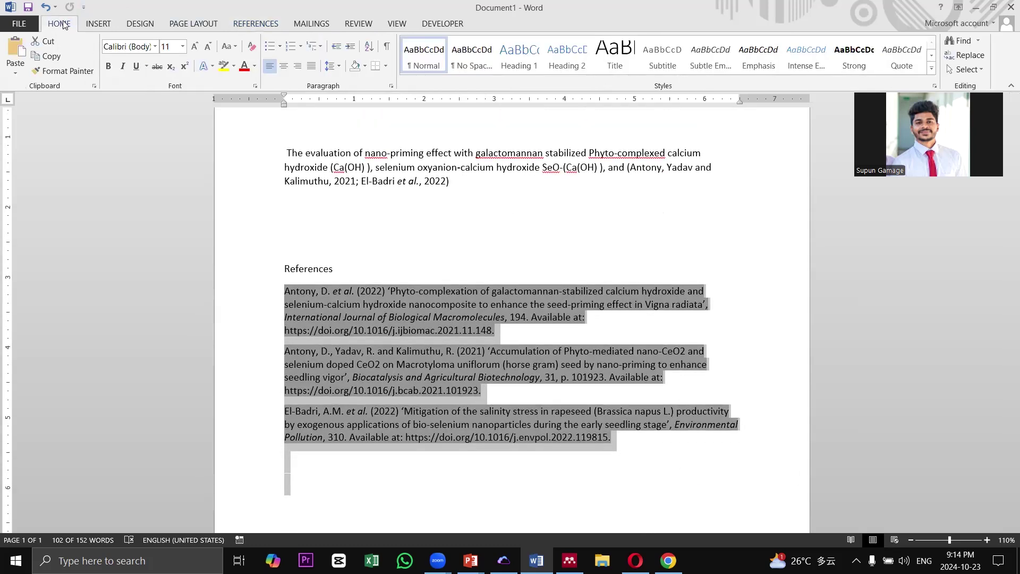
pyautogui.click(311, 67)
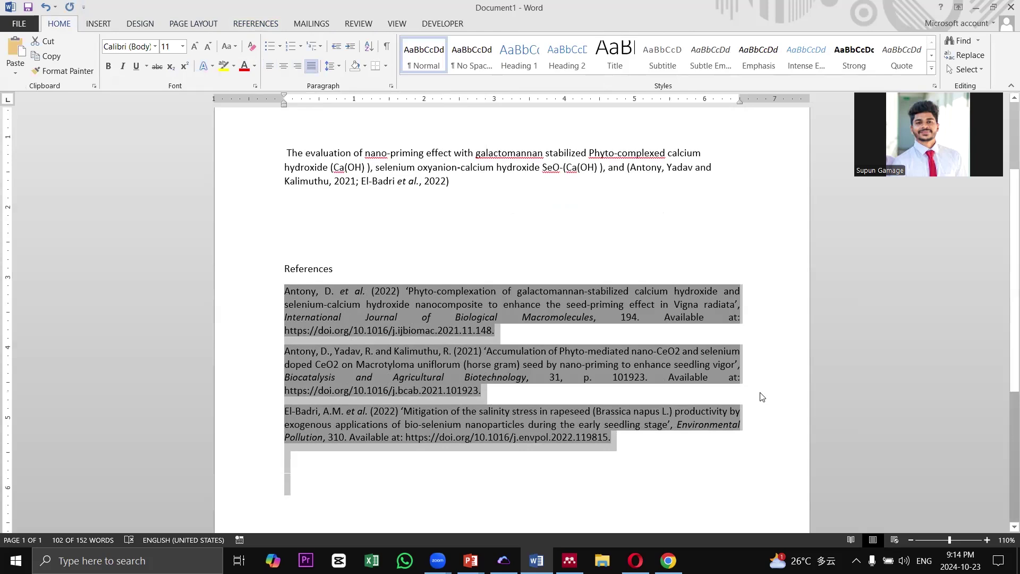
# View the line spacing choices for the selected bibliography entries, and dismiss them without applying any
pyautogui.click(336, 66)
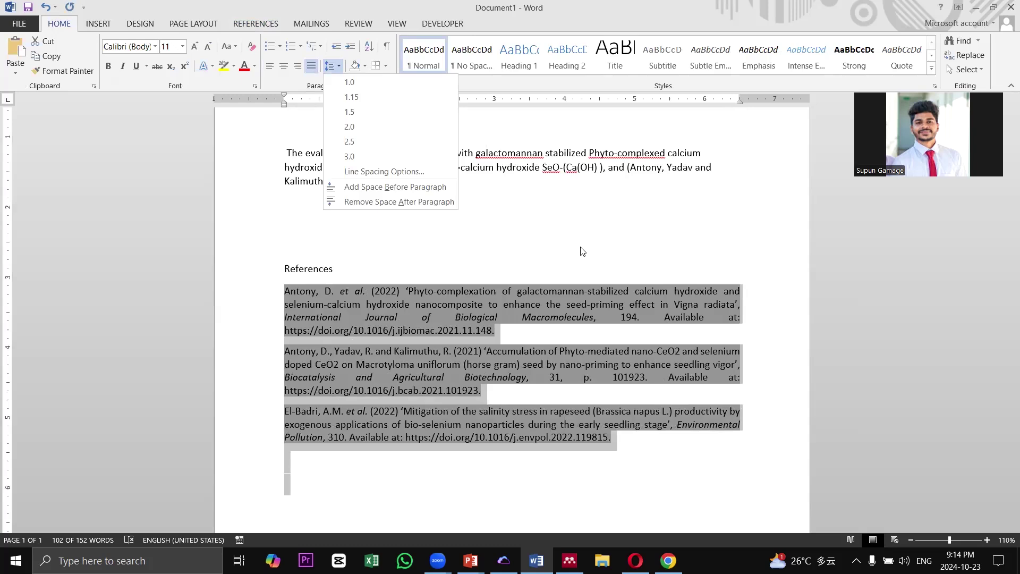
pyautogui.click(581, 248)
pyautogui.click(583, 247)
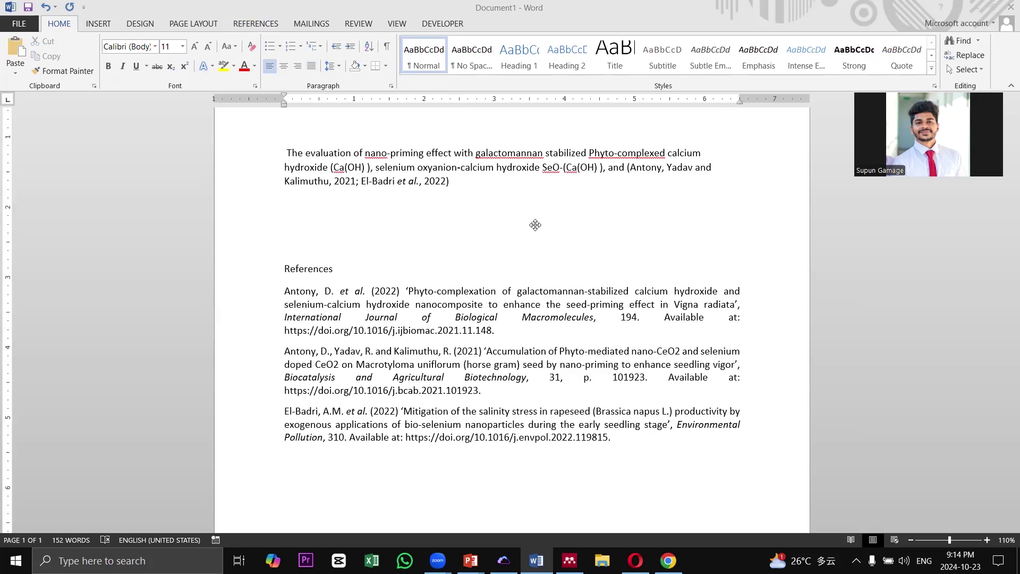
pyautogui.hotkey('ctrl', 'v')
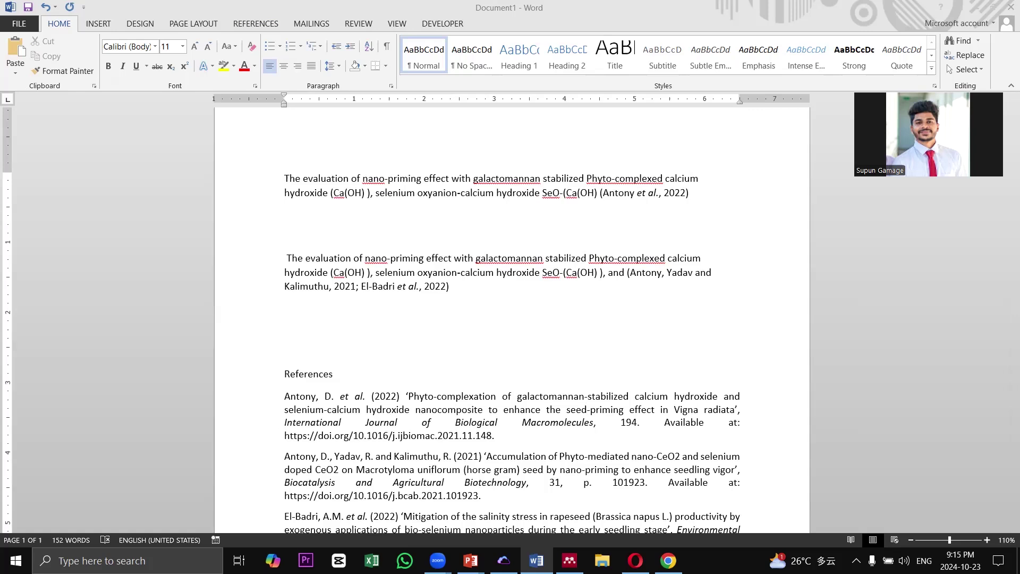
# Switch to Mendeley Desktop, return to the full My Library list, and circle the My Library label and the account name
pyautogui.click(570, 561)
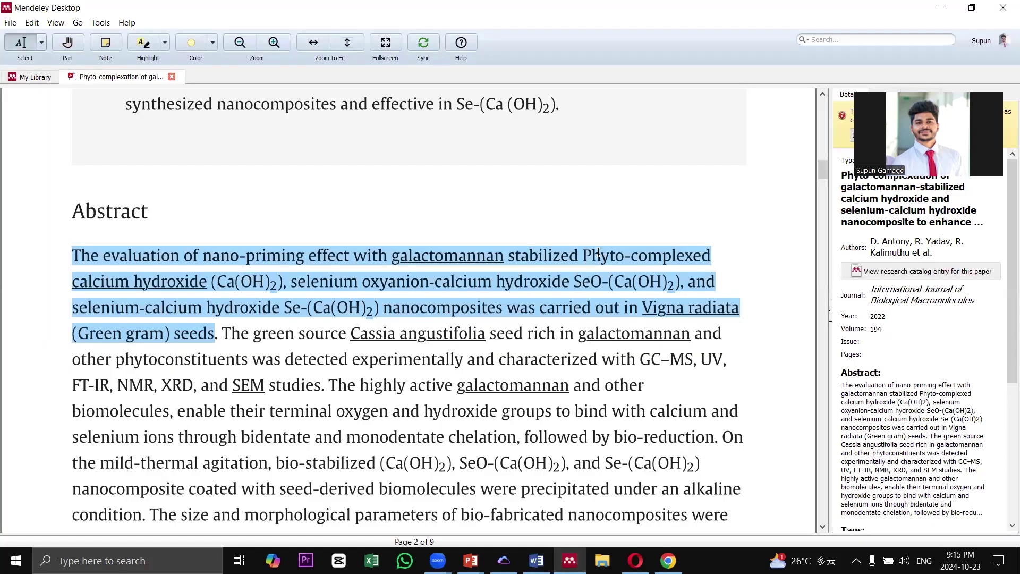
pyautogui.scroll(3, 601, 254)
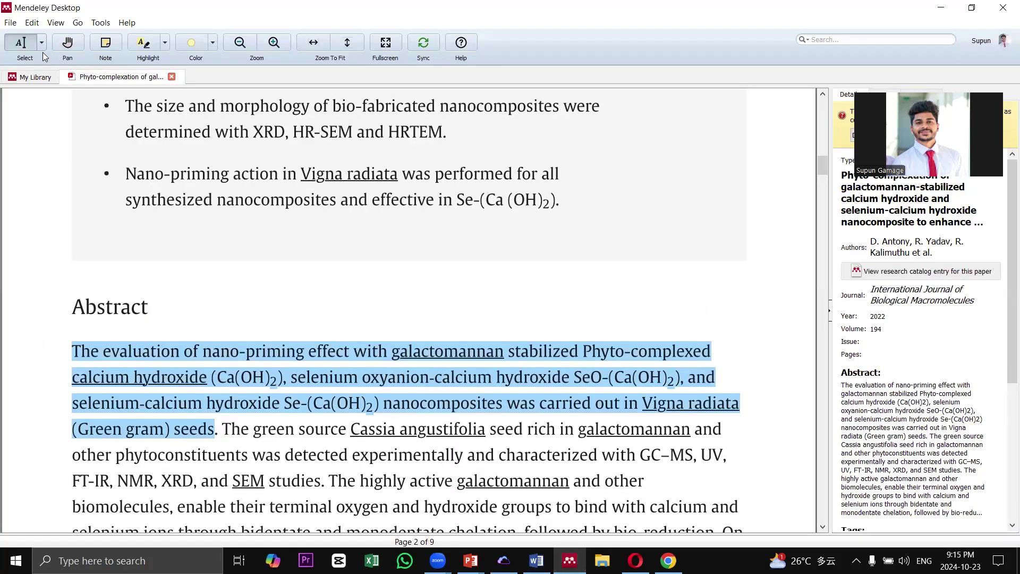
pyautogui.click(55, 81)
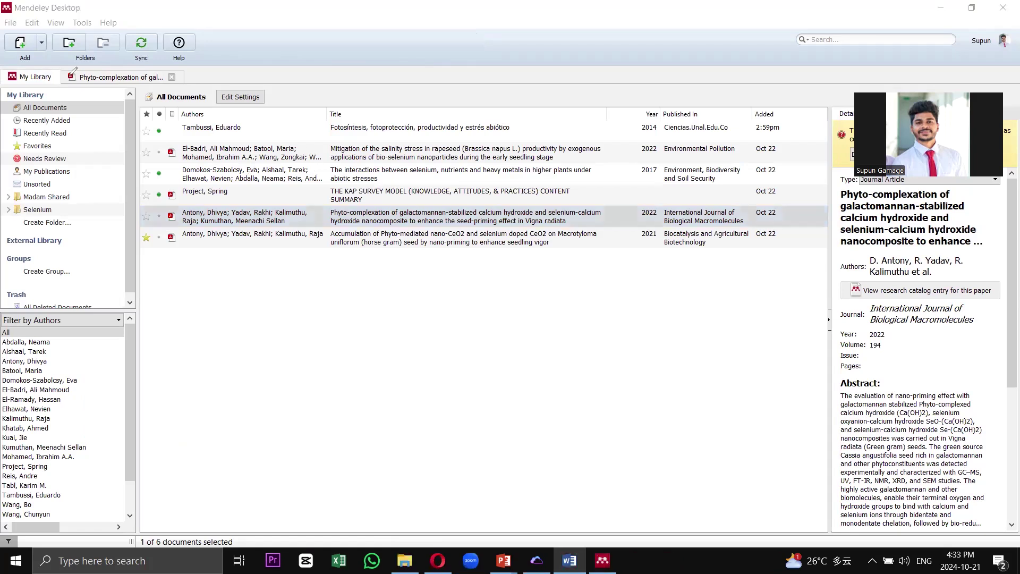
pyautogui.moveTo(73, 70)
pyautogui.mouseDown()
pyautogui.moveTo(18, 53)
pyautogui.moveTo(5, 74)
pyautogui.moveTo(29, 92)
pyautogui.moveTo(70, 74)
pyautogui.mouseUp()
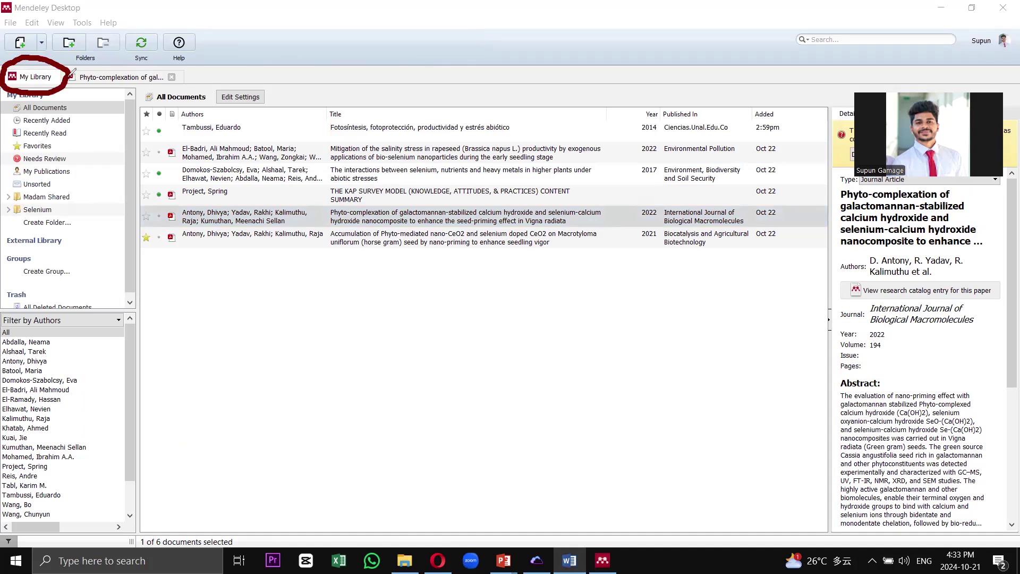
pyautogui.moveTo(1017, 20)
pyautogui.mouseDown()
pyautogui.moveTo(992, 16)
pyautogui.moveTo(1015, 59)
pyautogui.moveTo(1018, 26)
pyautogui.mouseUp()
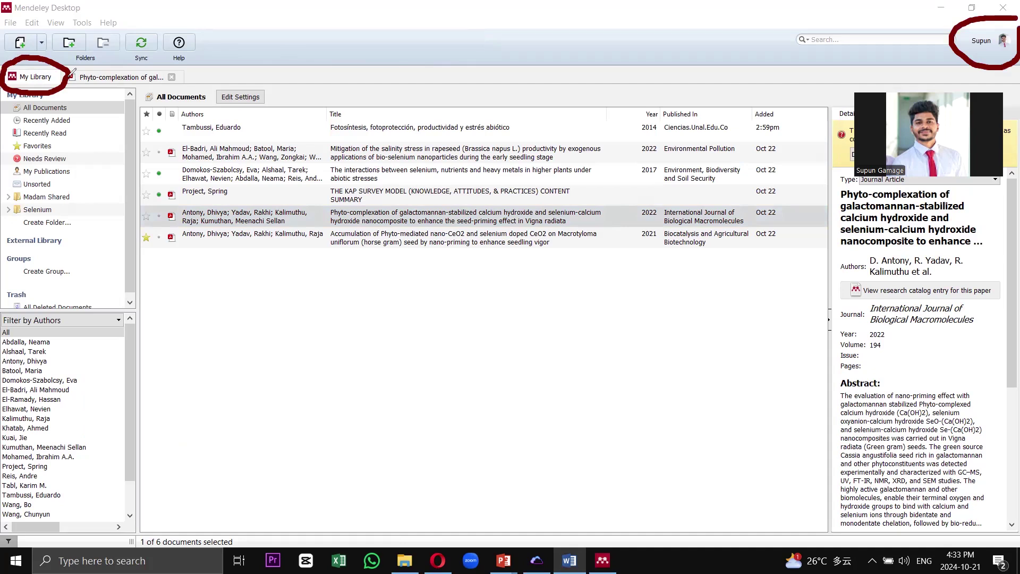
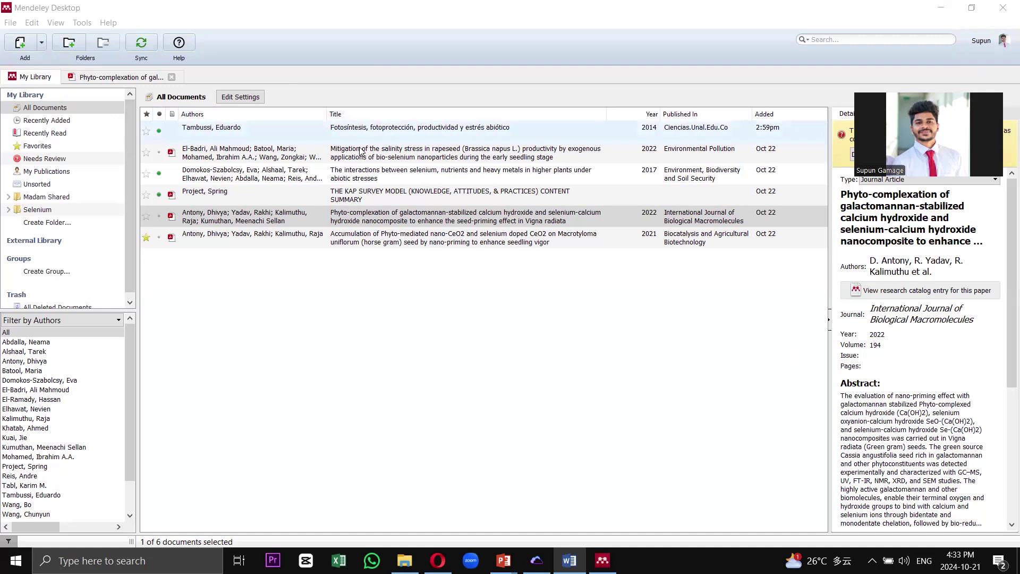
# View the details of the paper on selenium, nutrients and heavy metals interactions, and of the "Fotosíntesis, fotoprotección" paper
pyautogui.click(293, 177)
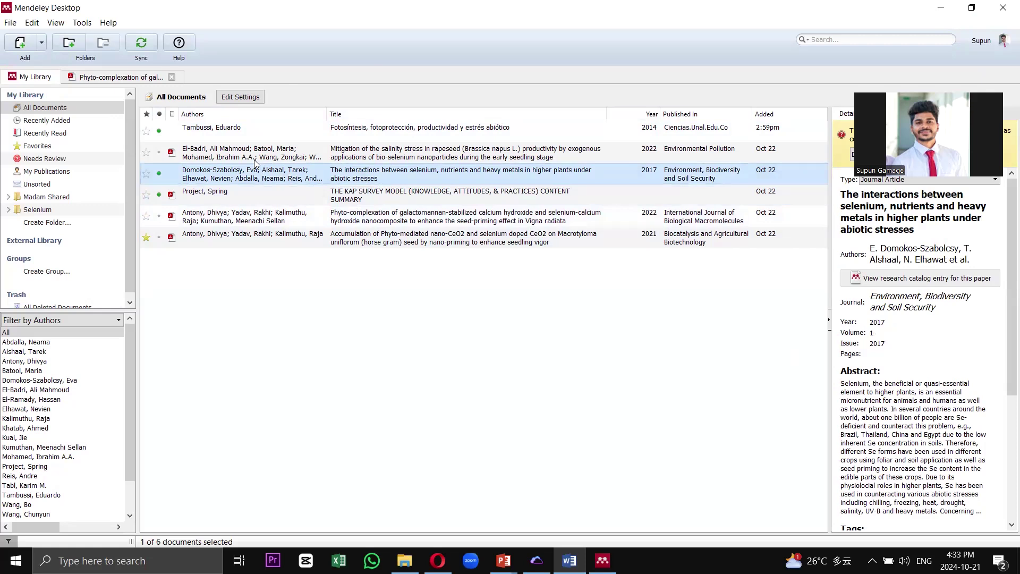
pyautogui.click(267, 130)
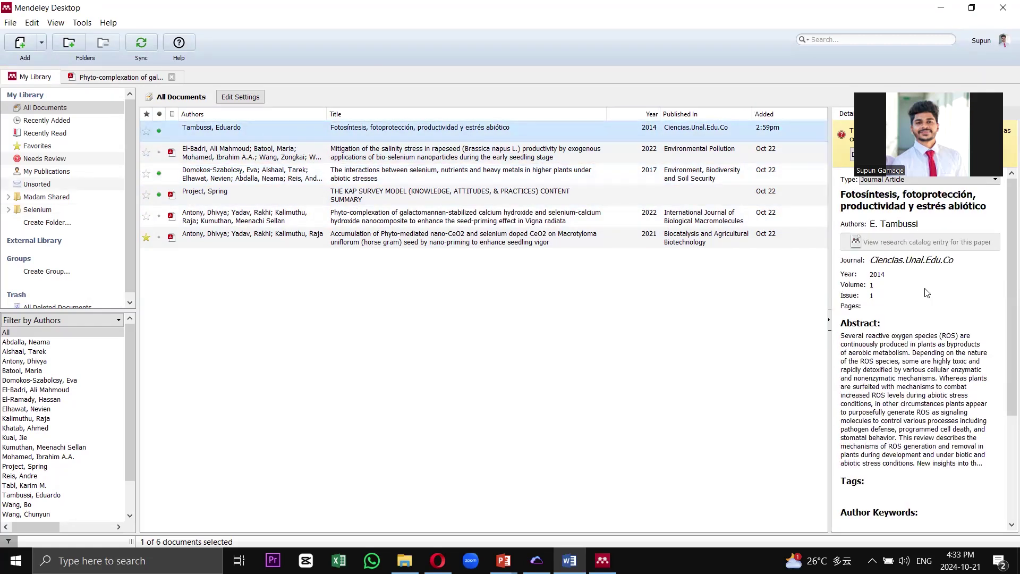
pyautogui.click(933, 157)
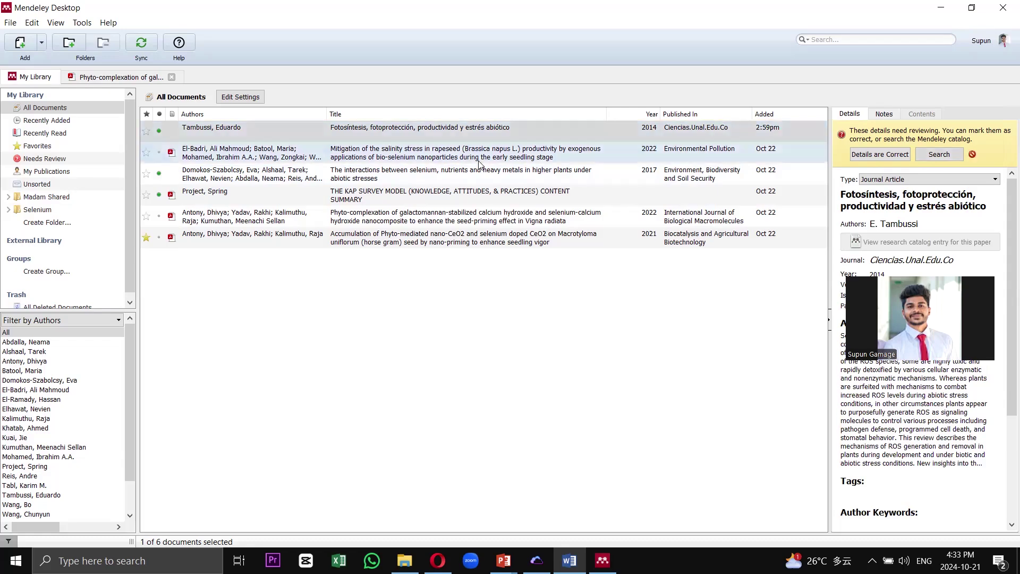
# Open the "Mitigation of the salinity stress in rapeseed" paper and examine its title and author list on page 1
pyautogui.click(446, 155)
pyautogui.doubleClick(450, 152)
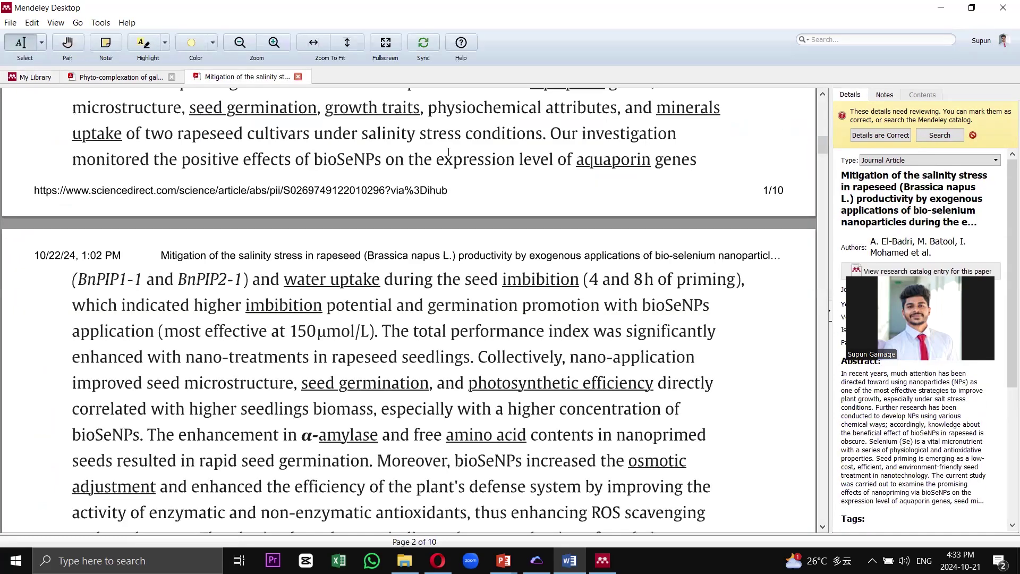
pyautogui.scroll(12, 459, 191)
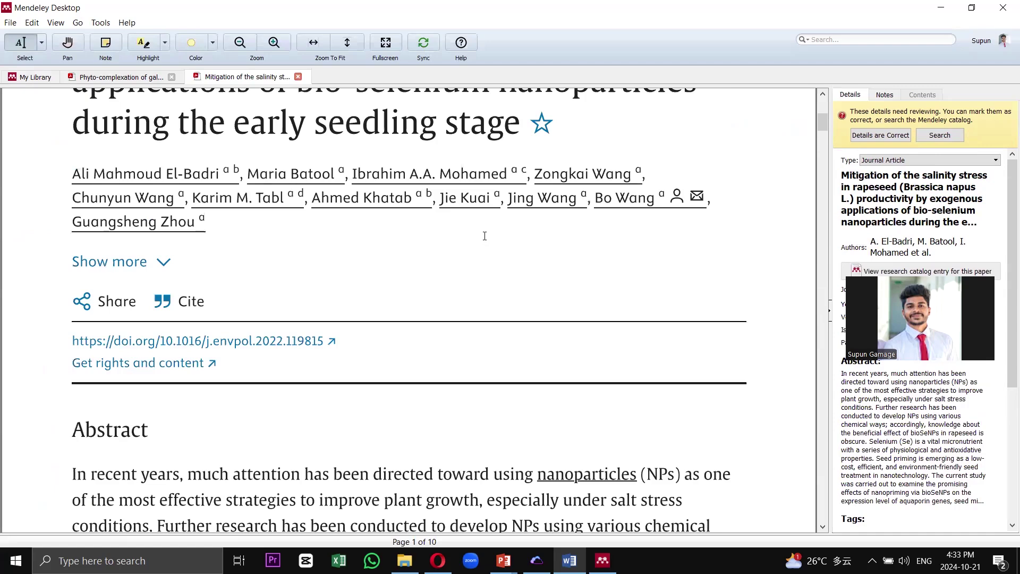
pyautogui.scroll(1, 485, 235)
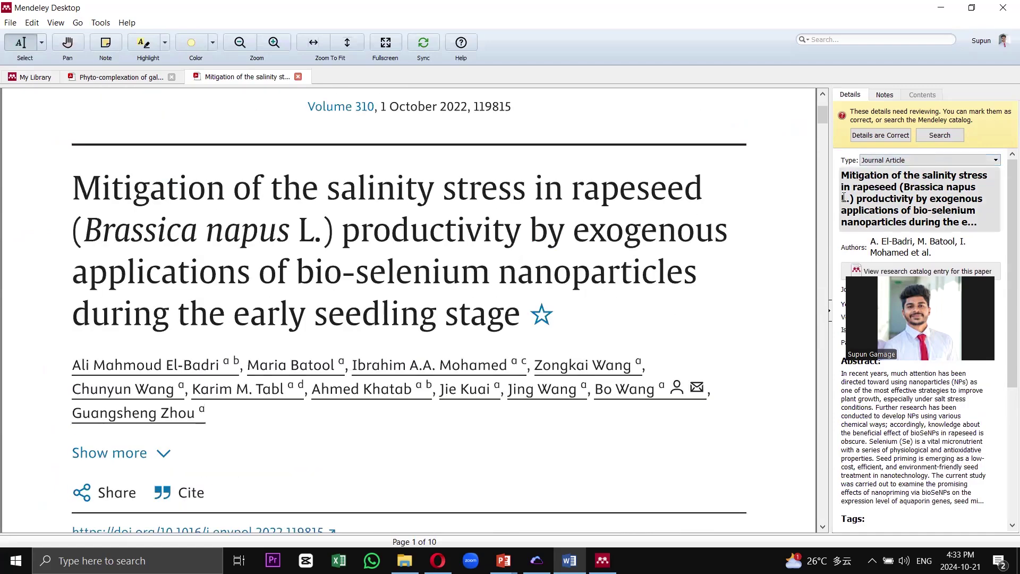
pyautogui.scroll(-1, 460, 213)
pyautogui.scroll(-1, 459, 211)
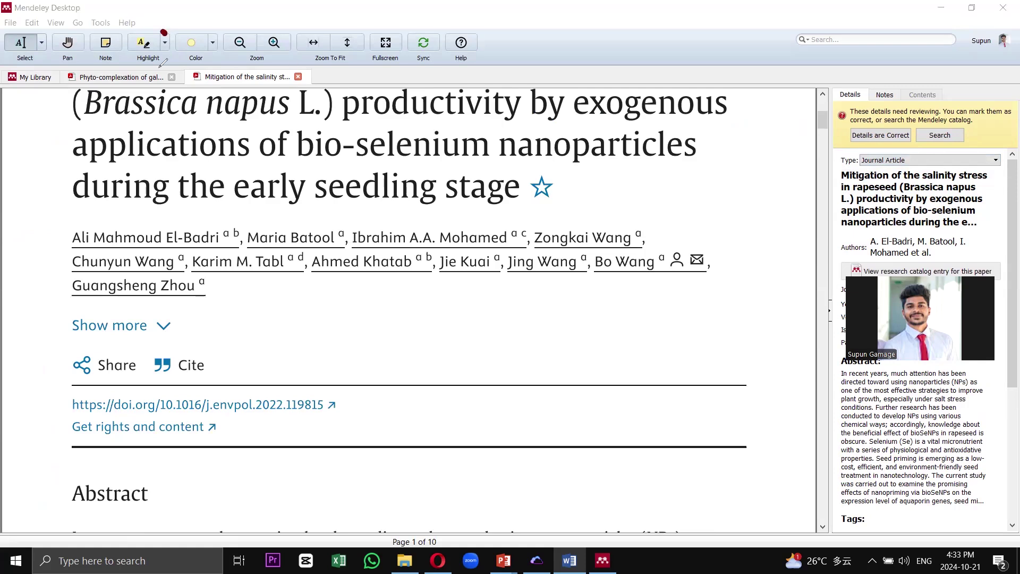
# Circle the Highlight tool, clear the drawing, and highlight parts of the title and author block in yellow
pyautogui.moveTo(162, 31); pyautogui.dragTo(186, 31)
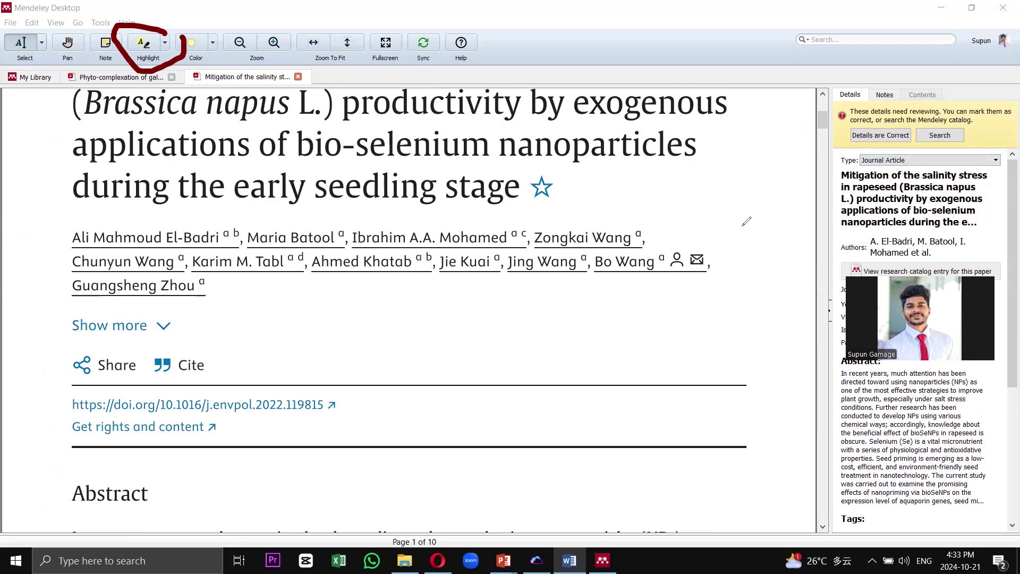
pyautogui.click(119, 71)
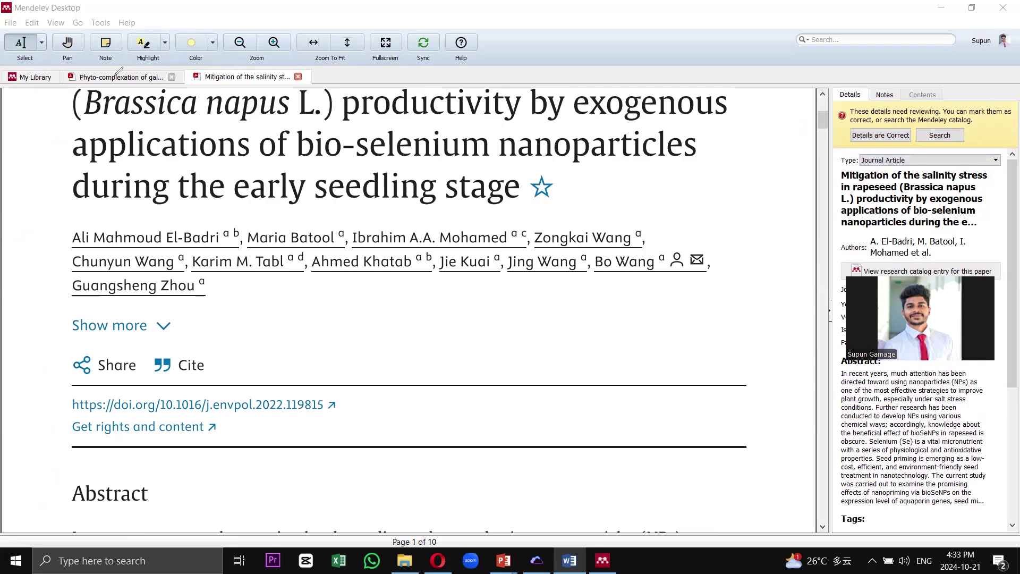
pyautogui.click(150, 48)
pyautogui.moveTo(69, 237); pyautogui.dragTo(376, 177)
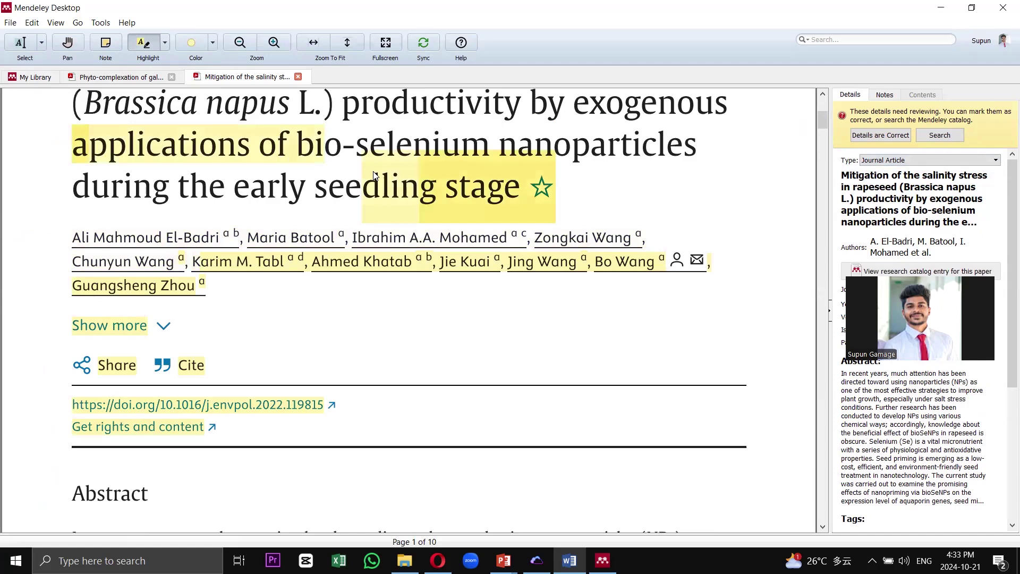
# Highlight the abstract text starting at "much attention has been directed" and attach the note "msmsmsmsksks" to the highlight
pyautogui.scroll(-5, 374, 176)
pyautogui.scroll(-1, 375, 178)
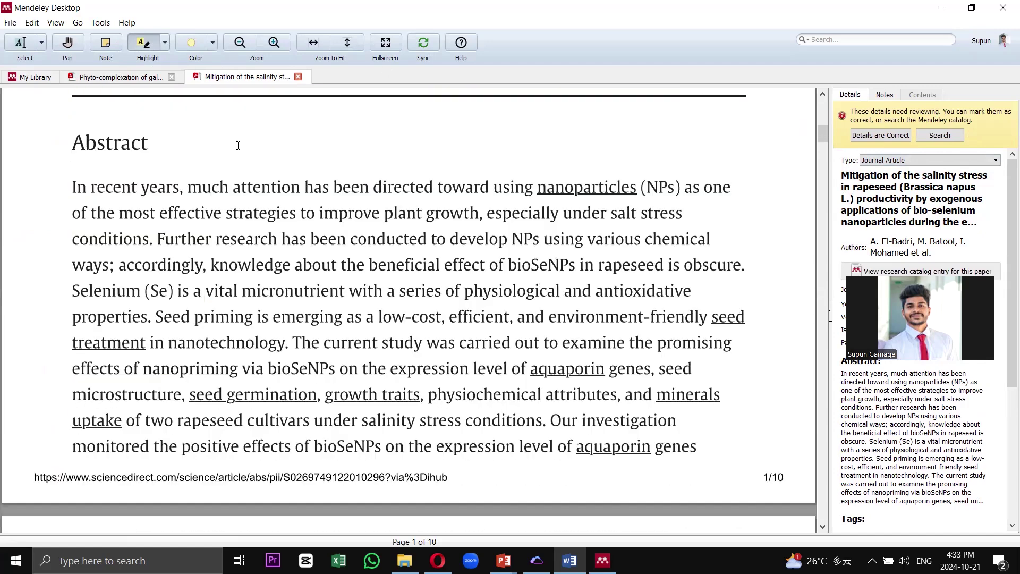
pyautogui.moveTo(189, 187); pyautogui.dragTo(259, 213)
pyautogui.rightClick(262, 209)
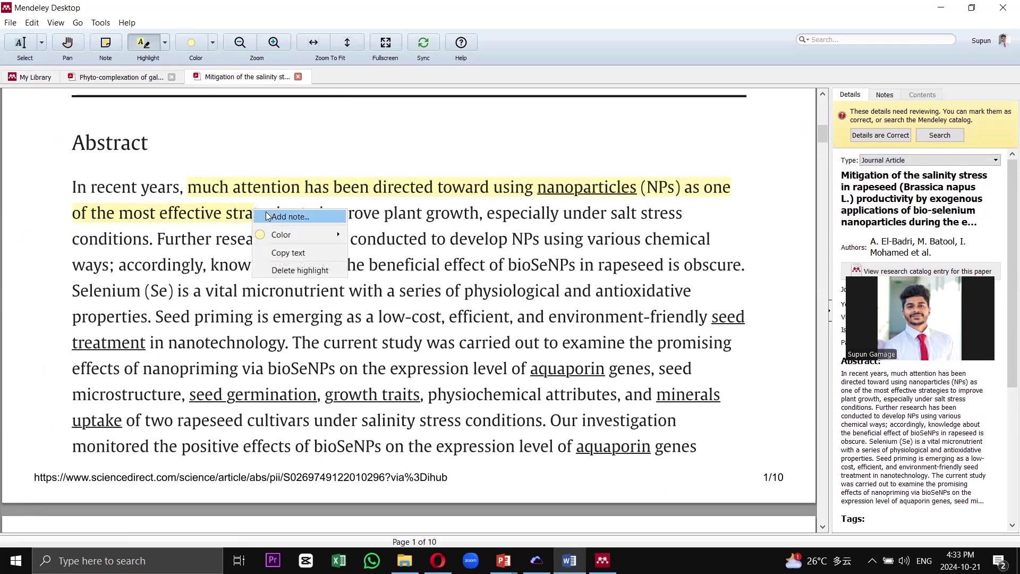
pyautogui.click(274, 215)
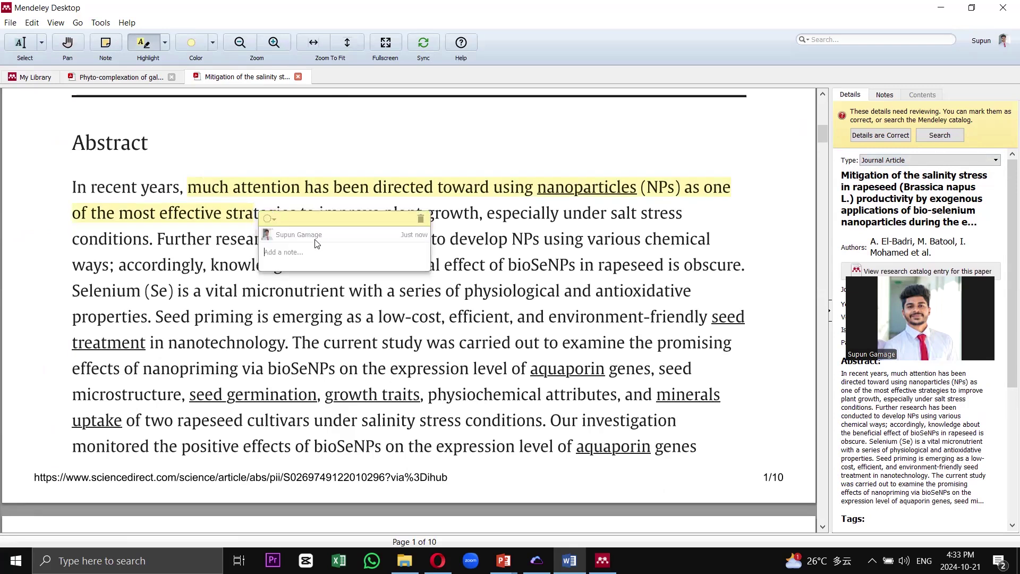
pyautogui.write('msmsmsmsksks')
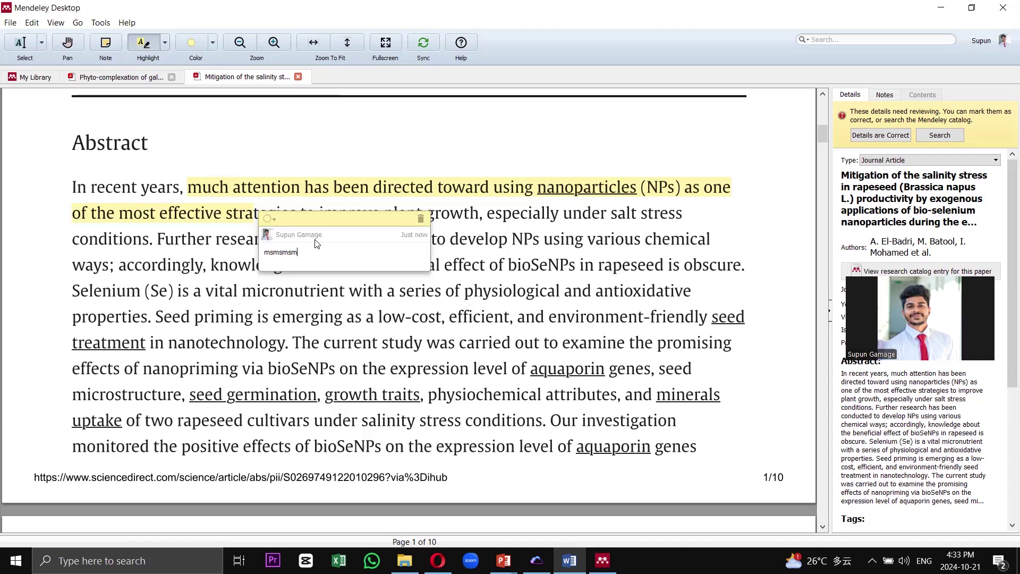
# Try to delete the note, and close both open papers to return to the library list
pyautogui.click(420, 219)
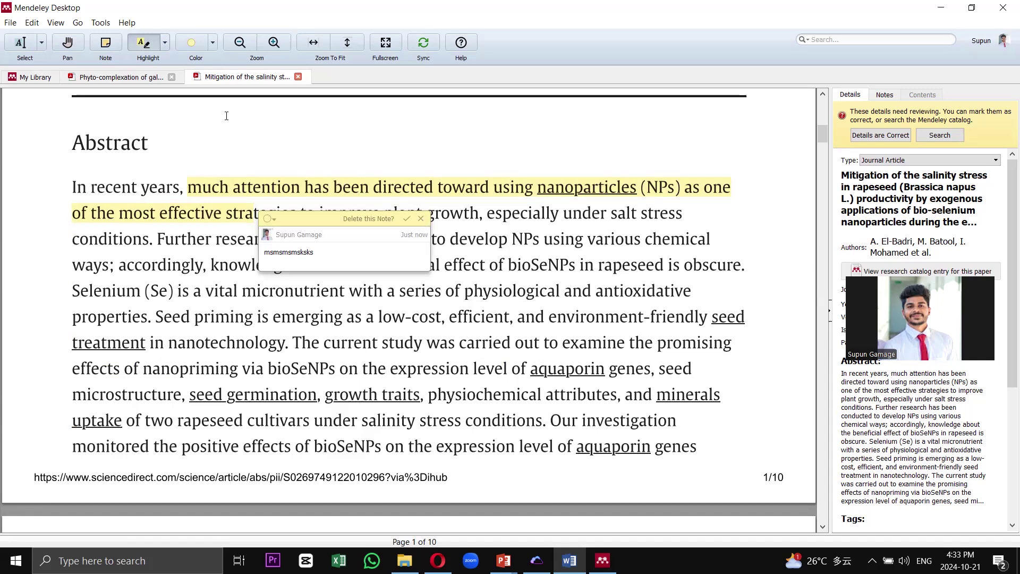
pyautogui.click(298, 77)
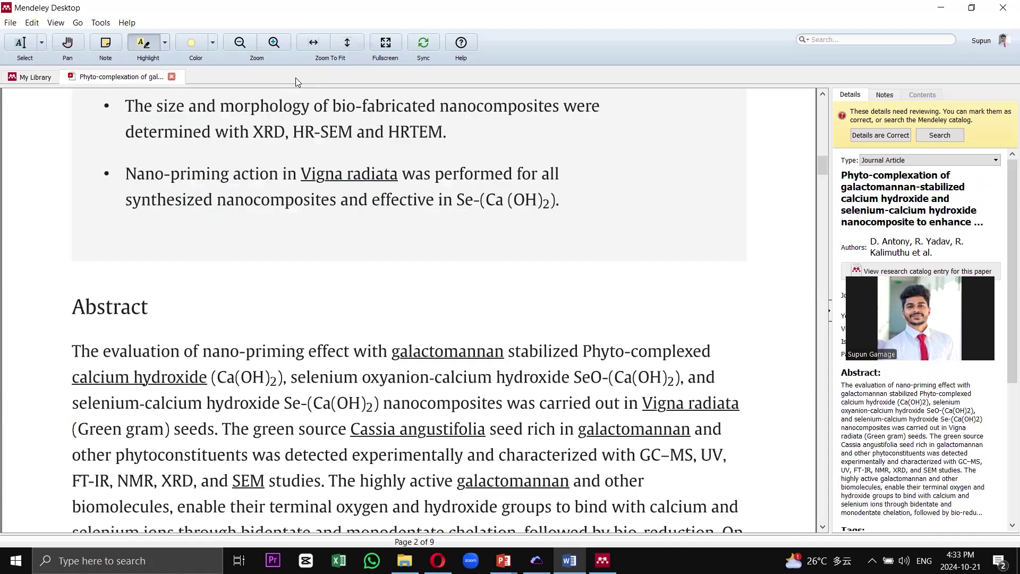
pyautogui.click(173, 76)
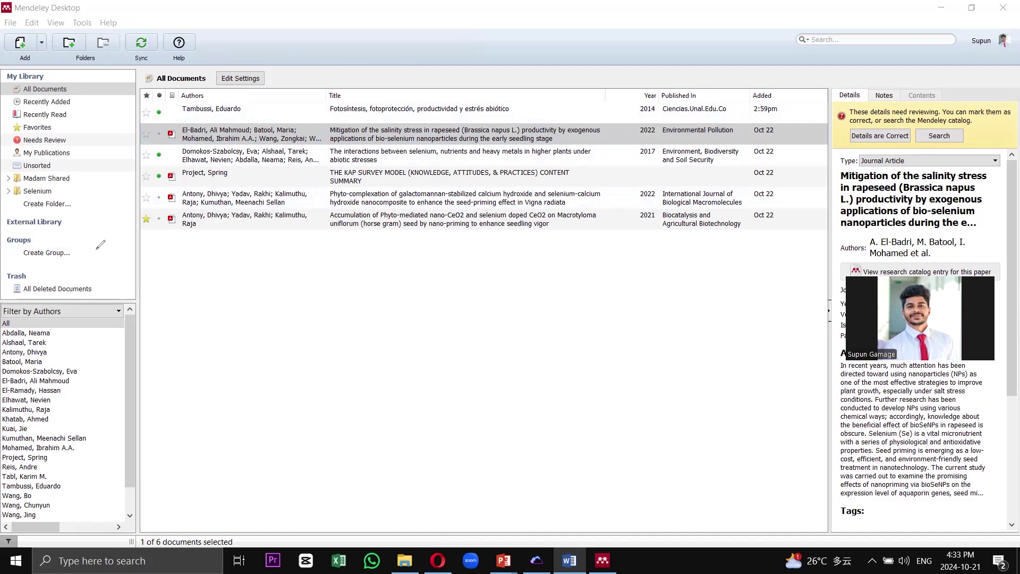
# Circle Create Group and the document list, draw a circled 1 and two ticks below, and clear all the annotations
pyautogui.moveTo(79, 238)
pyautogui.mouseDown()
pyautogui.moveTo(11, 230)
pyautogui.moveTo(4, 253)
pyautogui.moveTo(64, 272)
pyautogui.moveTo(85, 236)
pyautogui.mouseUp()
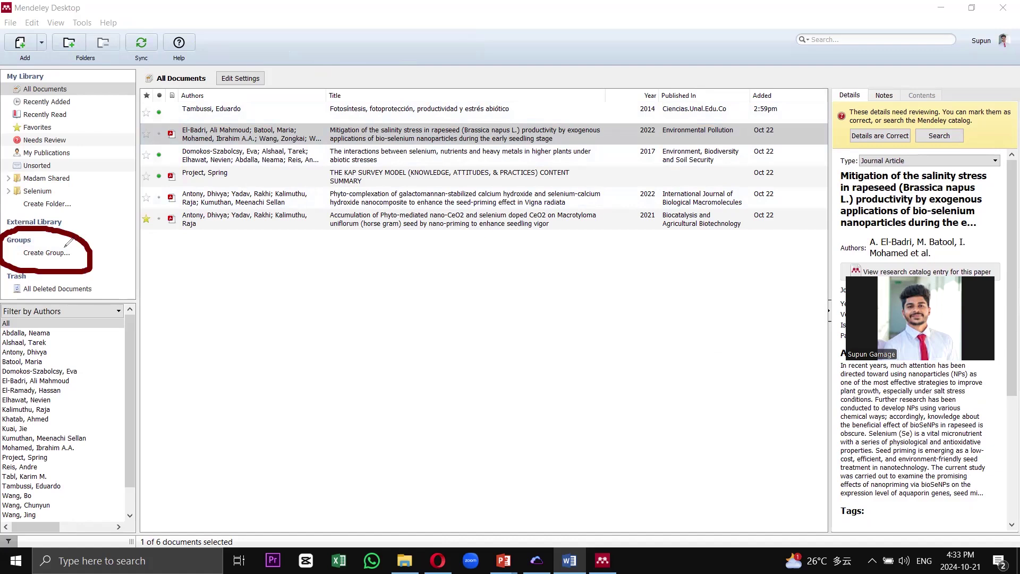
pyautogui.moveTo(307, 249)
pyautogui.mouseDown()
pyautogui.moveTo(158, 192)
pyautogui.moveTo(208, 109)
pyautogui.moveTo(675, 107)
pyautogui.moveTo(845, 162)
pyautogui.moveTo(695, 240)
pyautogui.moveTo(310, 252)
pyautogui.mouseUp()
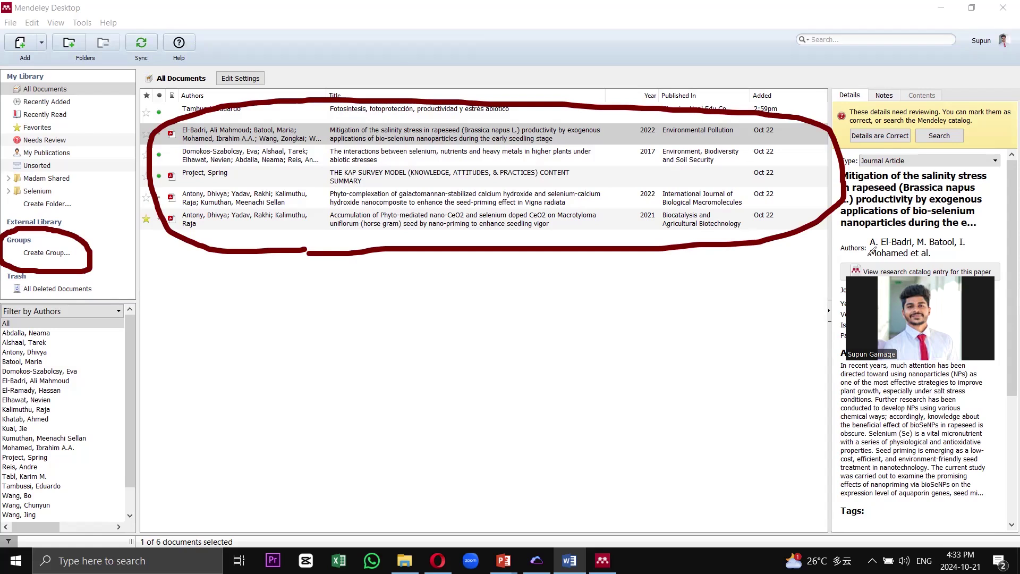
pyautogui.moveTo(531, 314); pyautogui.dragTo(534, 365)
pyautogui.moveTo(560, 302)
pyautogui.mouseDown()
pyautogui.moveTo(519, 404)
pyautogui.moveTo(576, 308)
pyautogui.moveTo(606, 301)
pyautogui.moveTo(609, 319)
pyautogui.moveTo(667, 257)
pyautogui.mouseUp()
pyautogui.moveTo(615, 333)
pyautogui.mouseDown()
pyautogui.moveTo(620, 363)
pyautogui.moveTo(668, 285)
pyautogui.mouseUp()
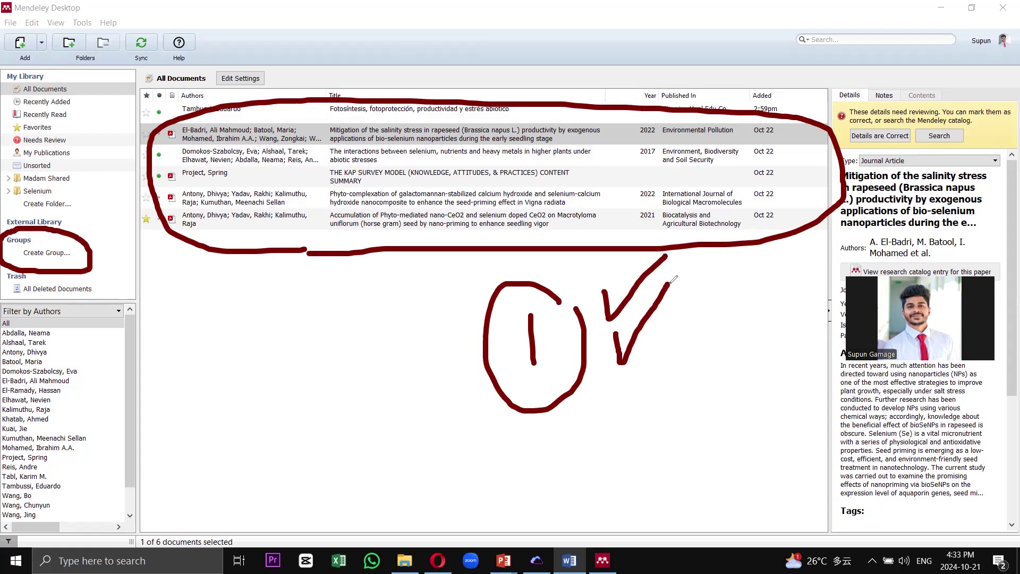
pyautogui.press('e')
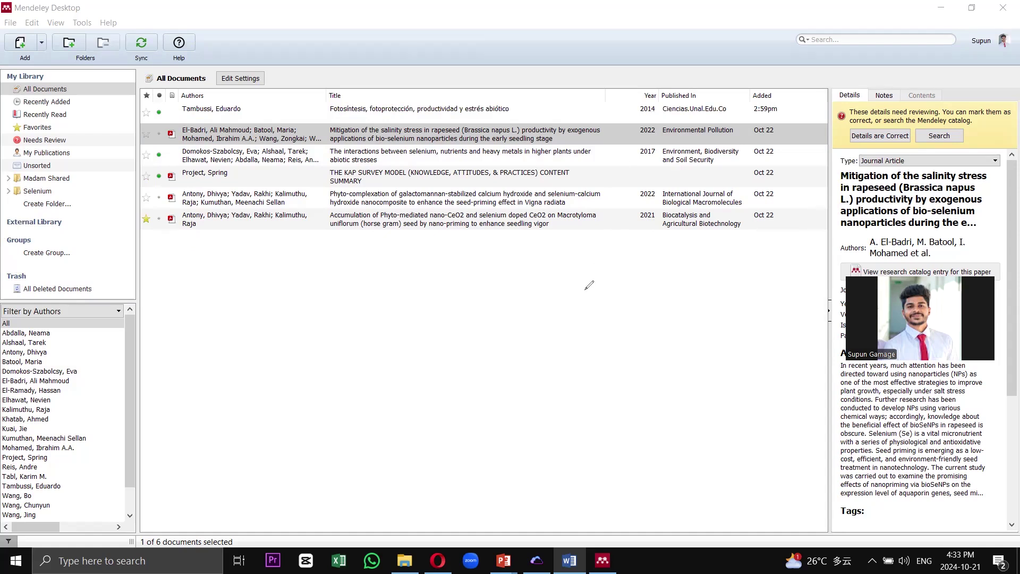
pyautogui.press('Escape')
# Switch to the browser, close the Mendeley Desktop 1.19.5 installers page, and look over the Mendeley search page
pyautogui.hotkey('alt', 'Tab')
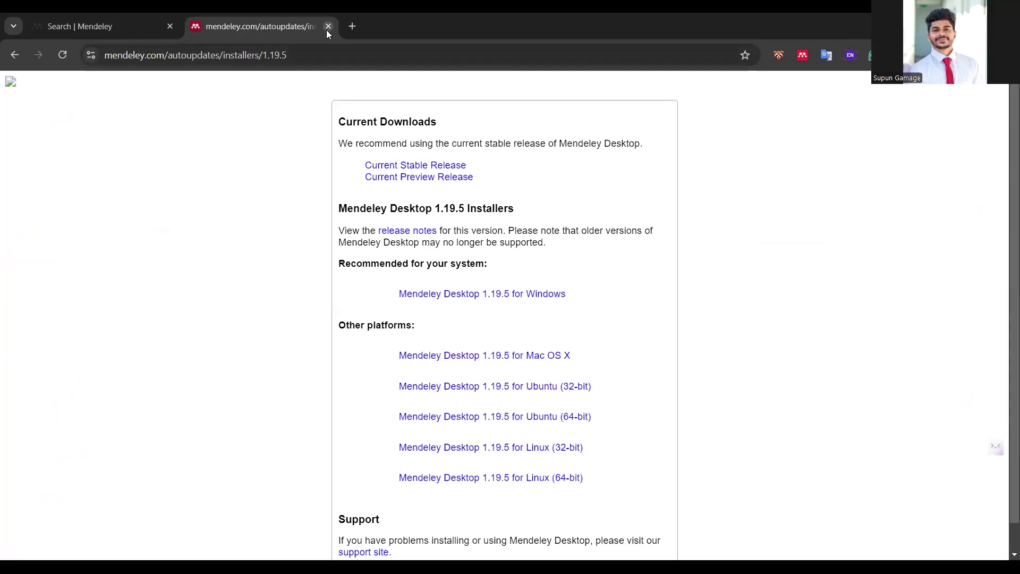
pyautogui.click(328, 13)
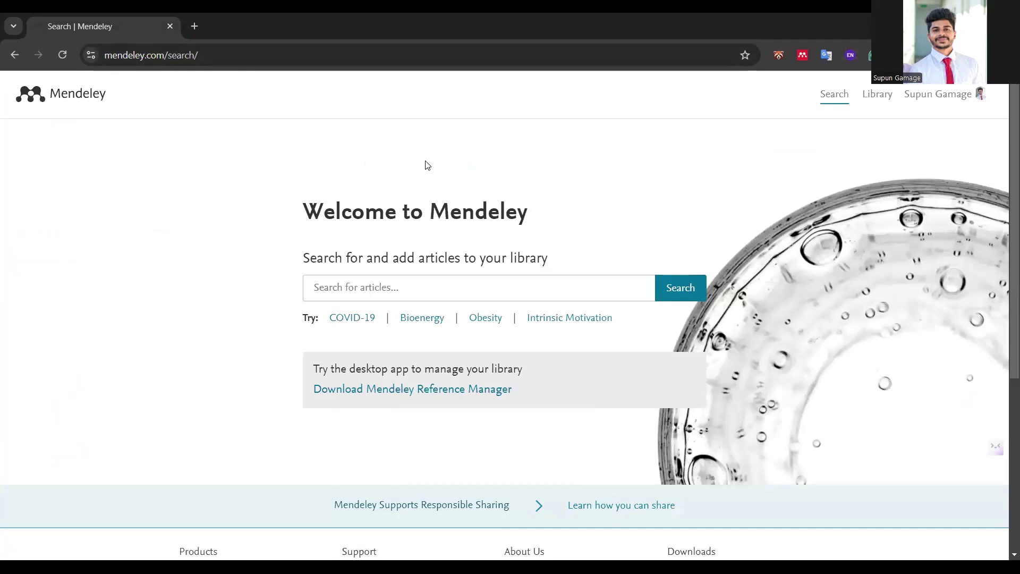
pyautogui.scroll(-5, 425, 165)
pyautogui.scroll(4, 424, 164)
# Search Google for mendeley in a new browser tab
pyautogui.click(196, 26)
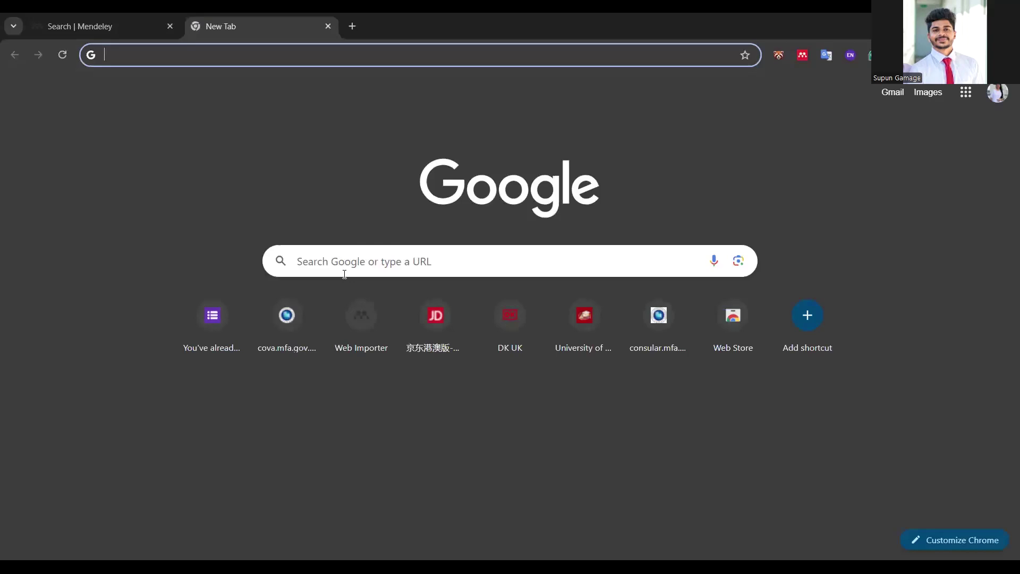
pyautogui.click(352, 261)
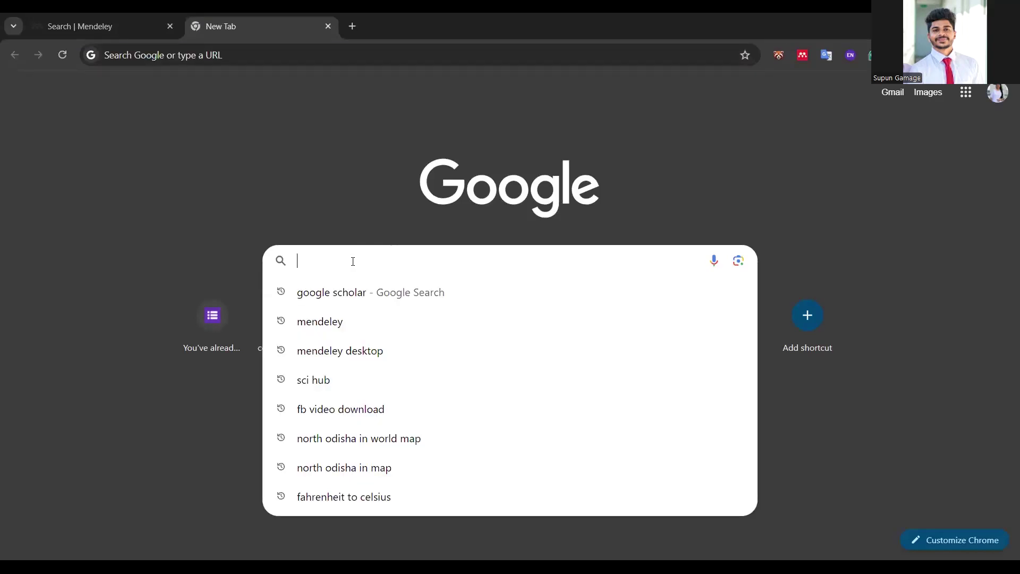
pyautogui.click(327, 324)
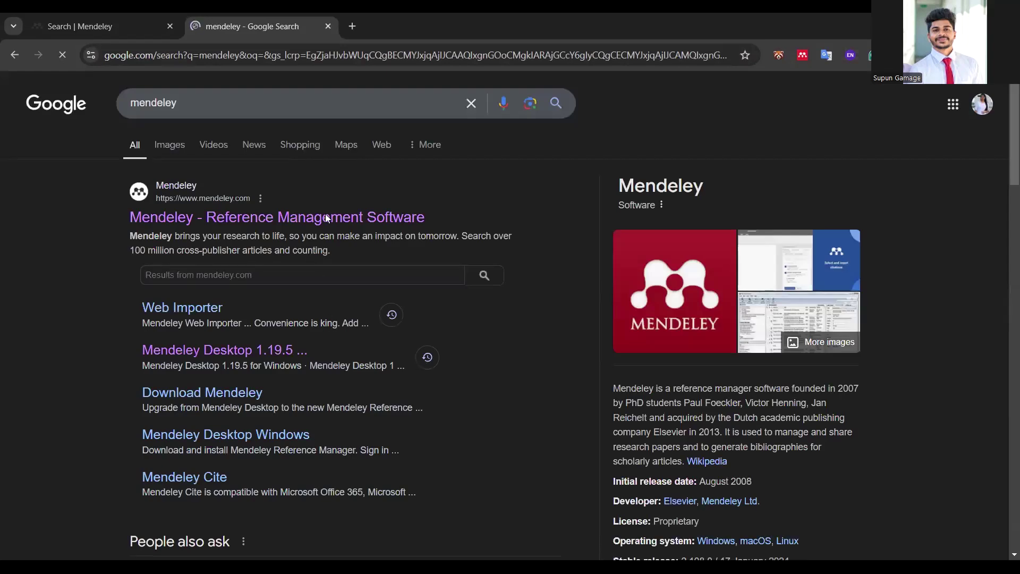
# Open the "Mendeley - Reference Management Software" result from the Google search results
pyautogui.click(326, 218)
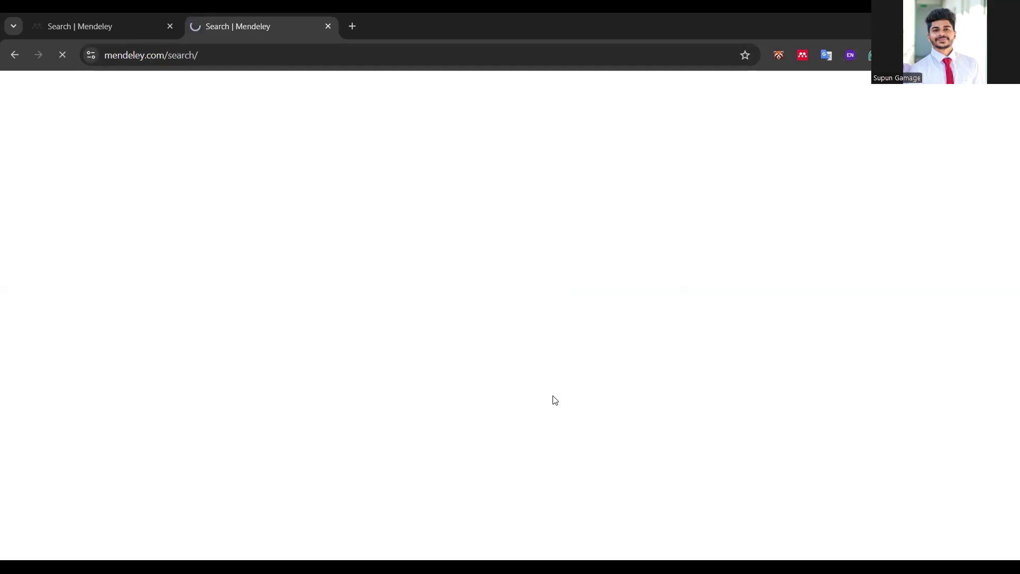
pyautogui.click(14, 55)
pyautogui.click(364, 217)
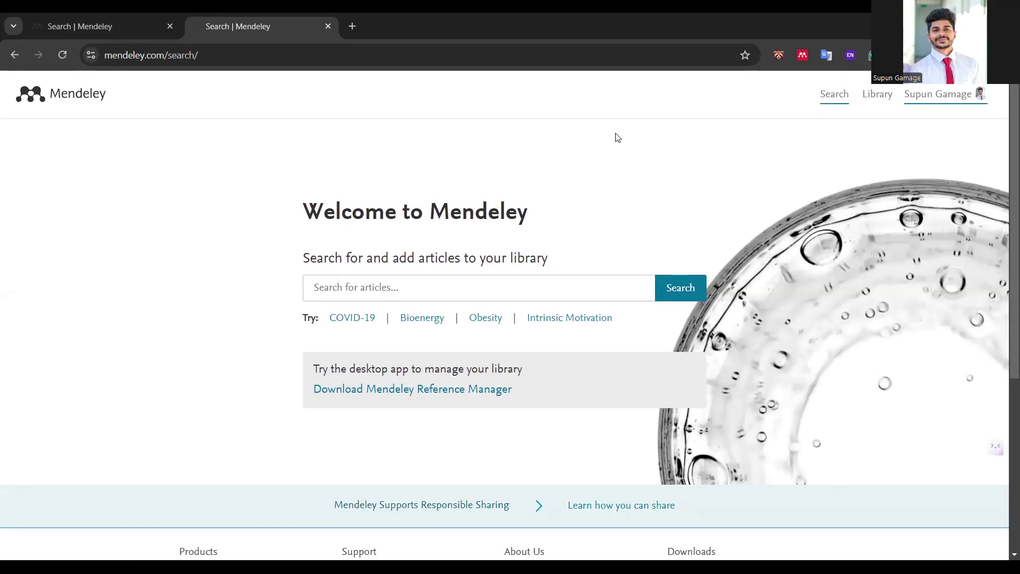
# Look over the Account page in the Mendeley profile settings, and open the online library
pyautogui.moveTo(943, 138)
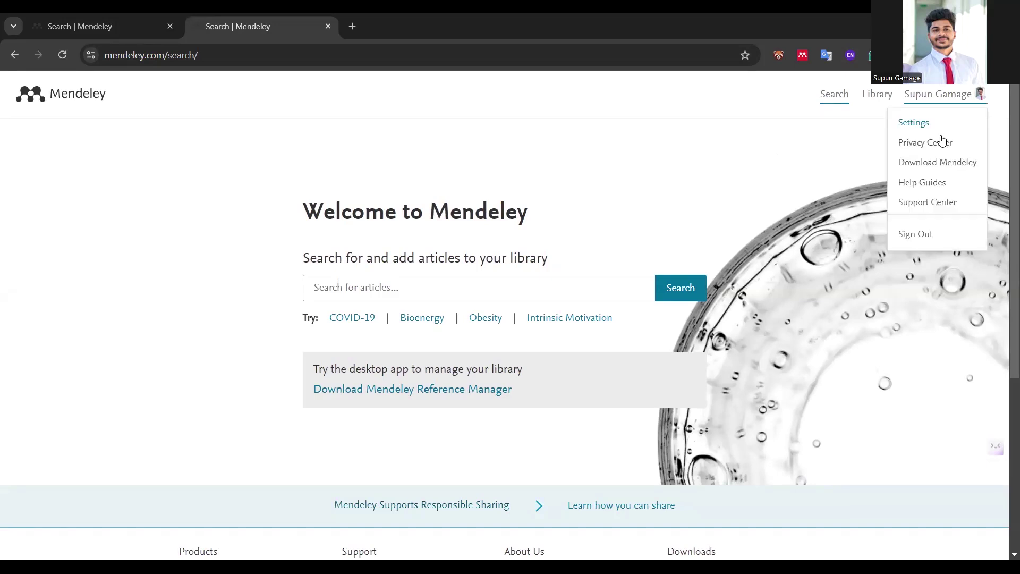
pyautogui.click(934, 209)
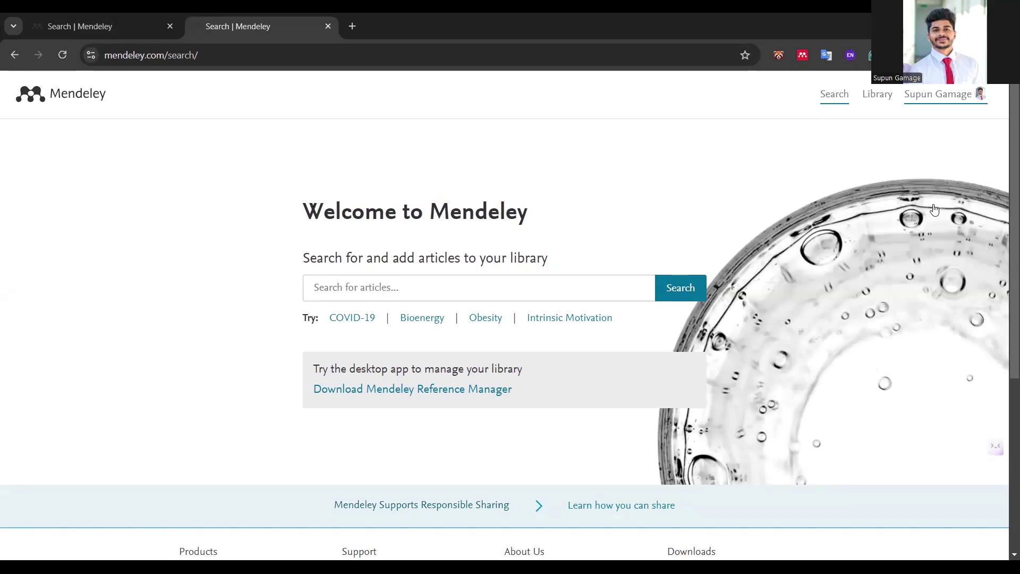
pyautogui.click(934, 209)
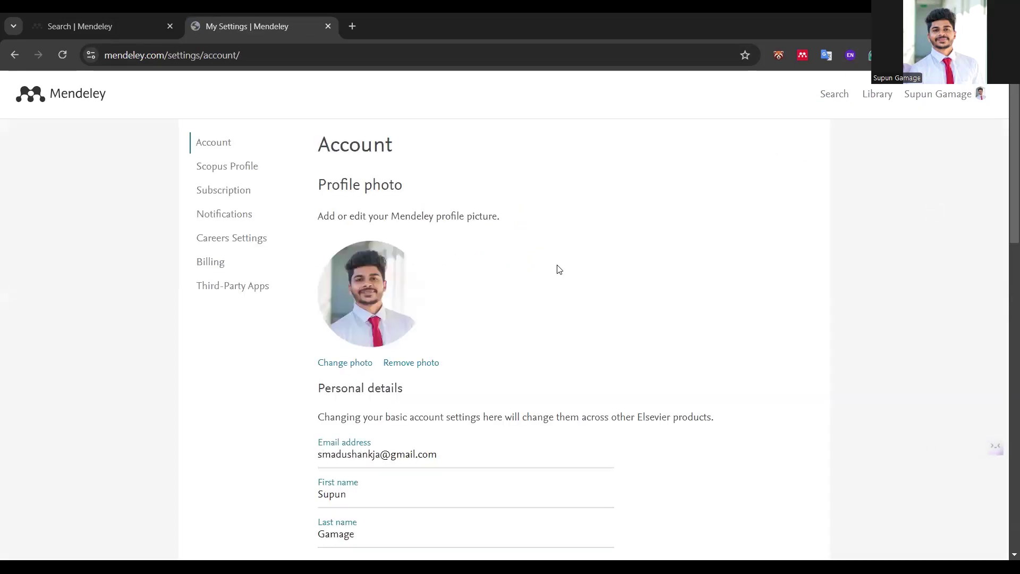
pyautogui.scroll(-1, 559, 269)
pyautogui.scroll(6, 559, 269)
pyautogui.press('Tab')
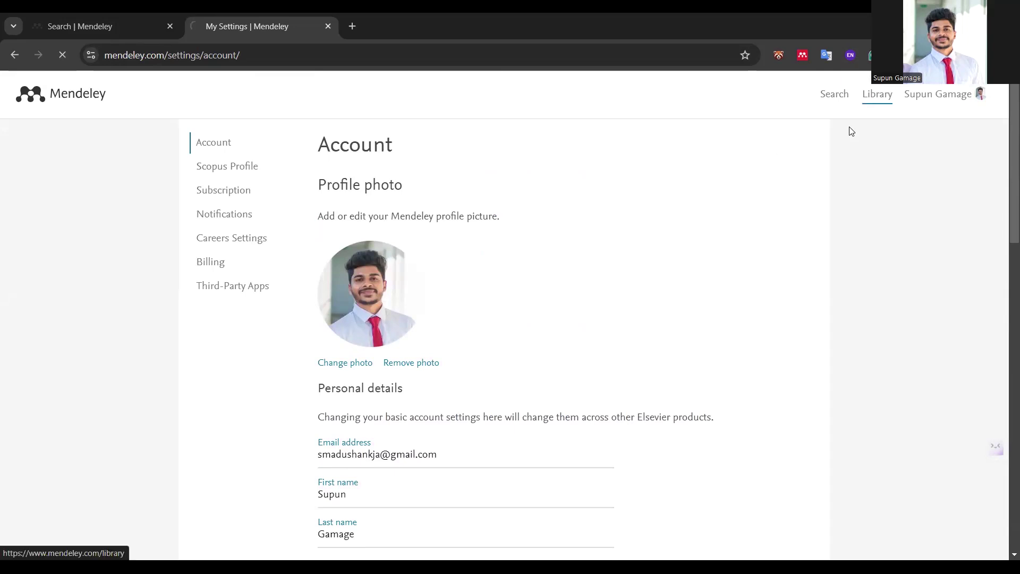
pyautogui.press('Return')
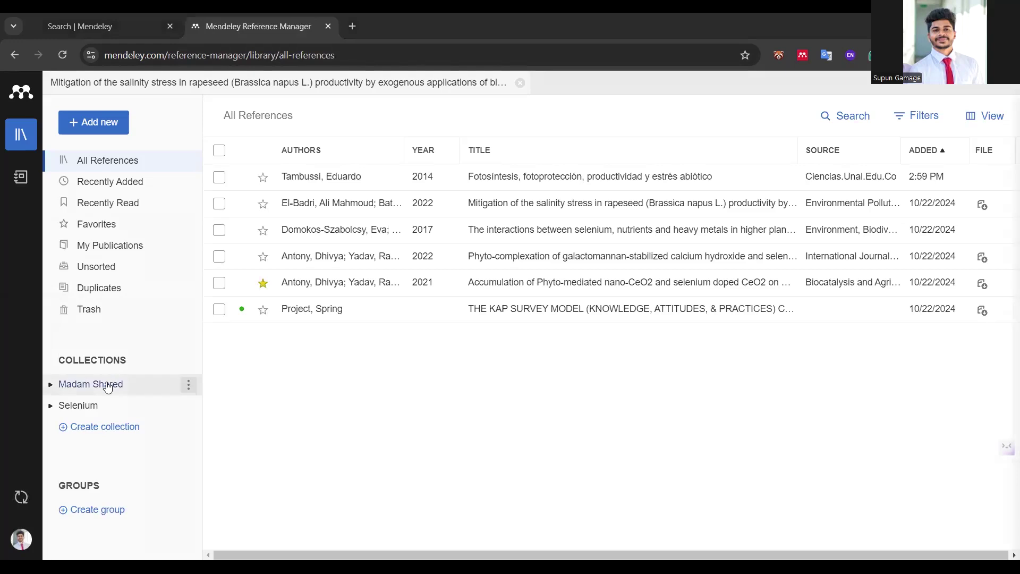
# Show the details of the KAP survey report in the Madam Shared collection and draw two circles at the start of its row
pyautogui.click(58, 390)
pyautogui.click(57, 388)
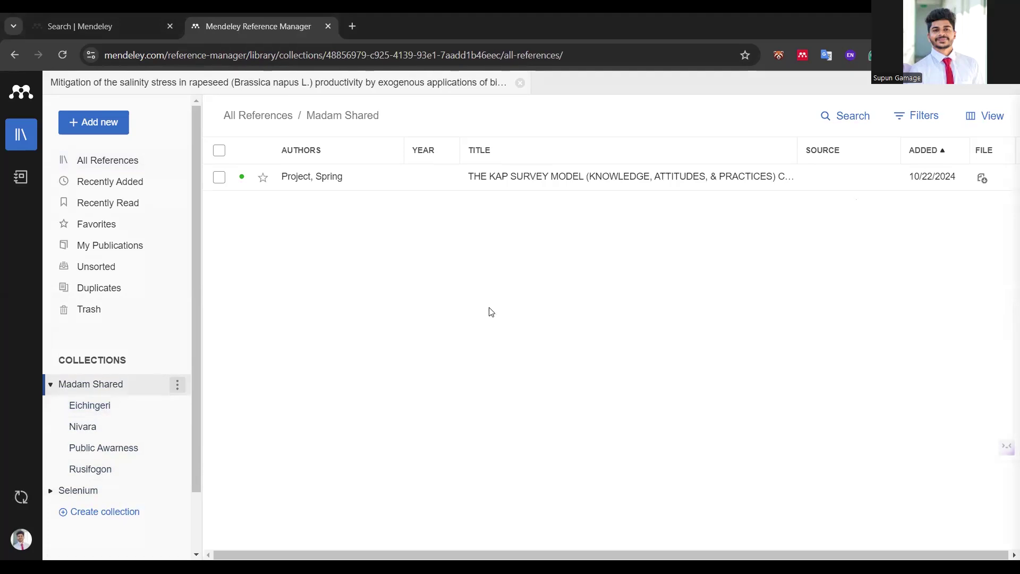
pyautogui.click(770, 175)
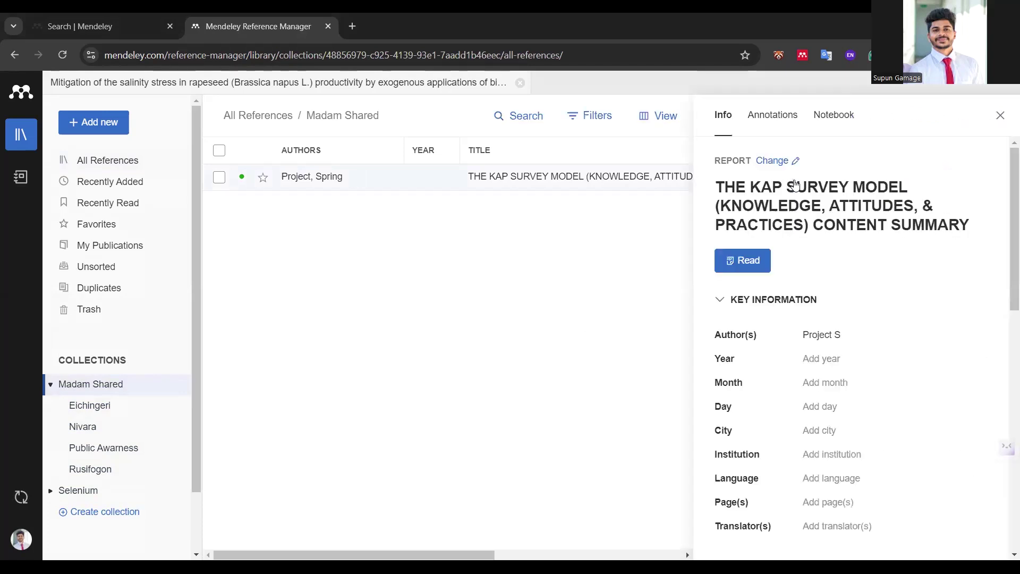
pyautogui.moveTo(254, 166)
pyautogui.mouseDown()
pyautogui.moveTo(255, 196)
pyautogui.moveTo(257, 165)
pyautogui.moveTo(296, 184)
pyautogui.mouseUp()
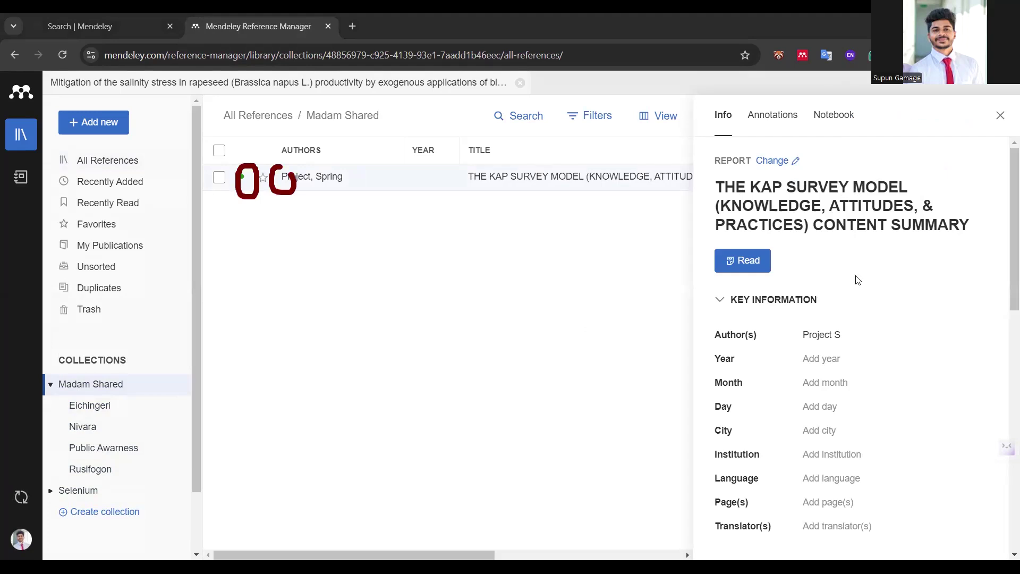
# Open the KAP survey report for reading and highlight in yellow the passage on misconceptions, potential barriers to behavior change and "opinion"
pyautogui.click(752, 268)
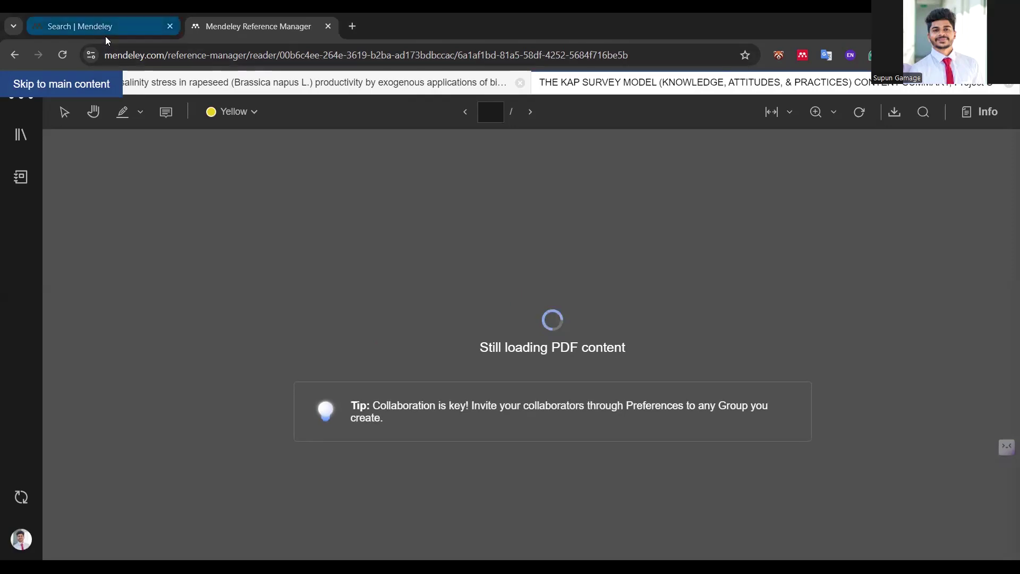
pyautogui.scroll(-5, 431, 359)
pyautogui.scroll(-1, 431, 359)
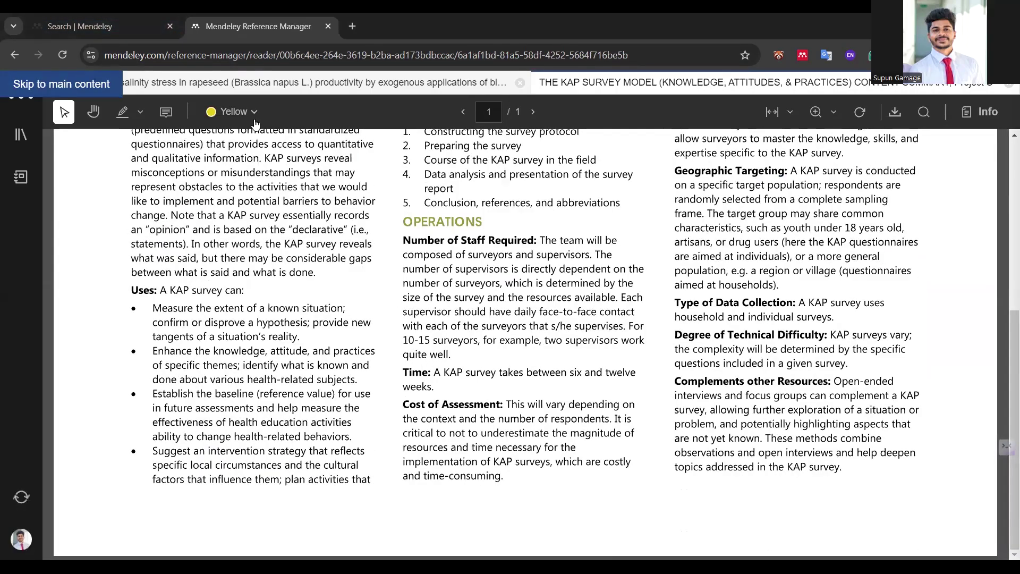
pyautogui.moveTo(166, 172); pyautogui.dragTo(326, 234)
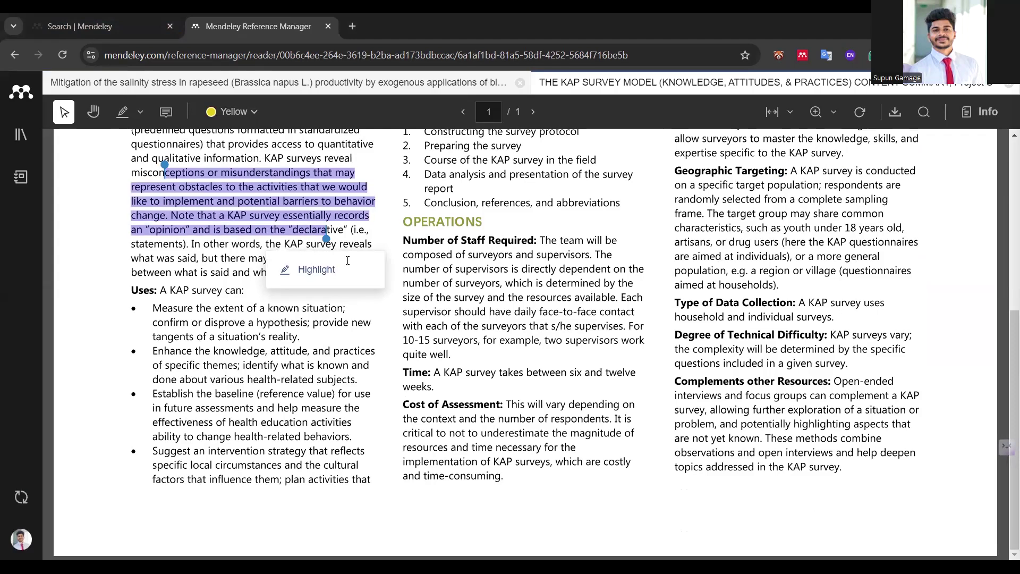
pyautogui.click(314, 270)
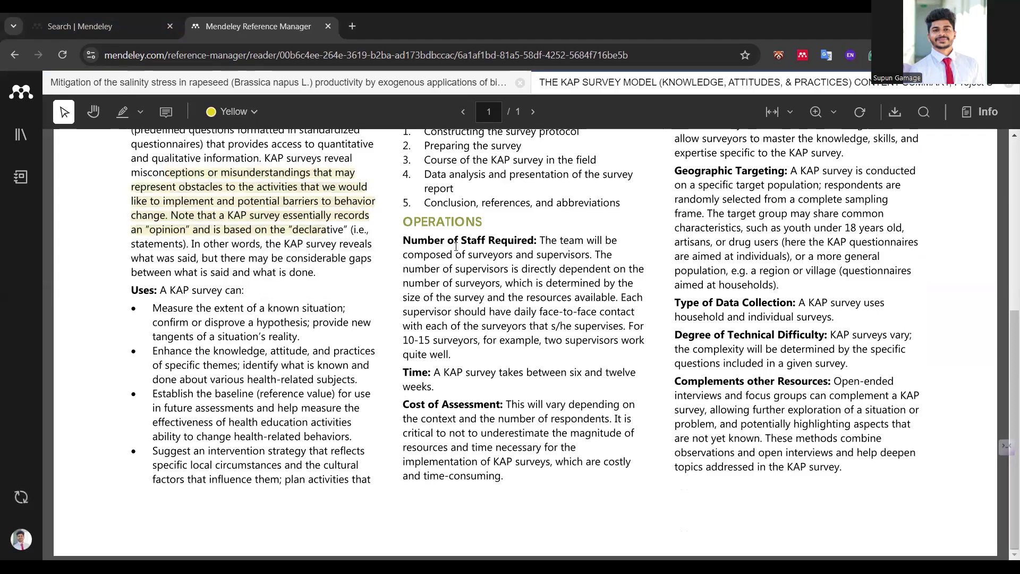
# Return to the Mendeley search page, circle Search and Library, add a tick and a line, and clear the annotations
pyautogui.click(101, 29)
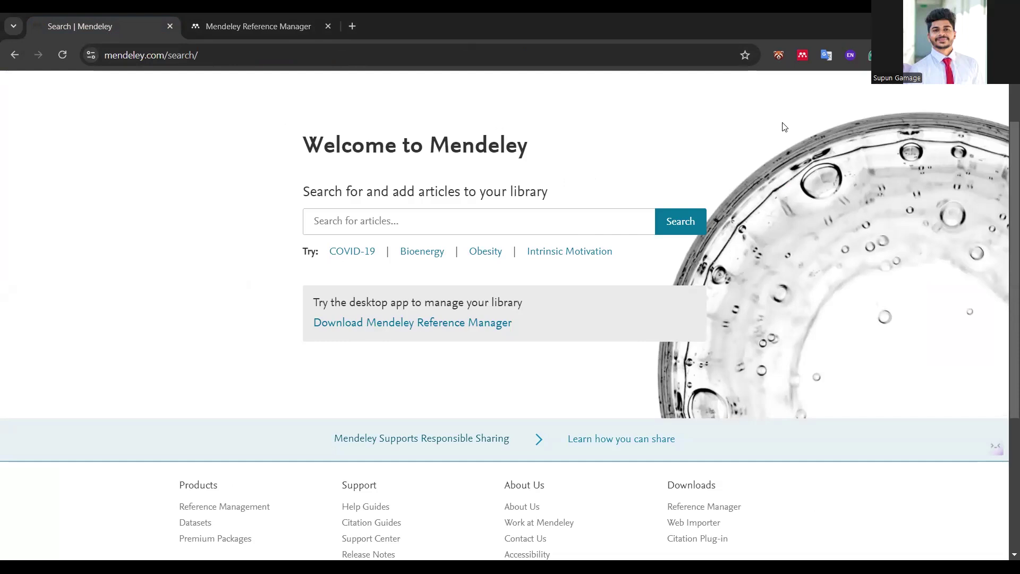
pyautogui.scroll(1, 747, 148)
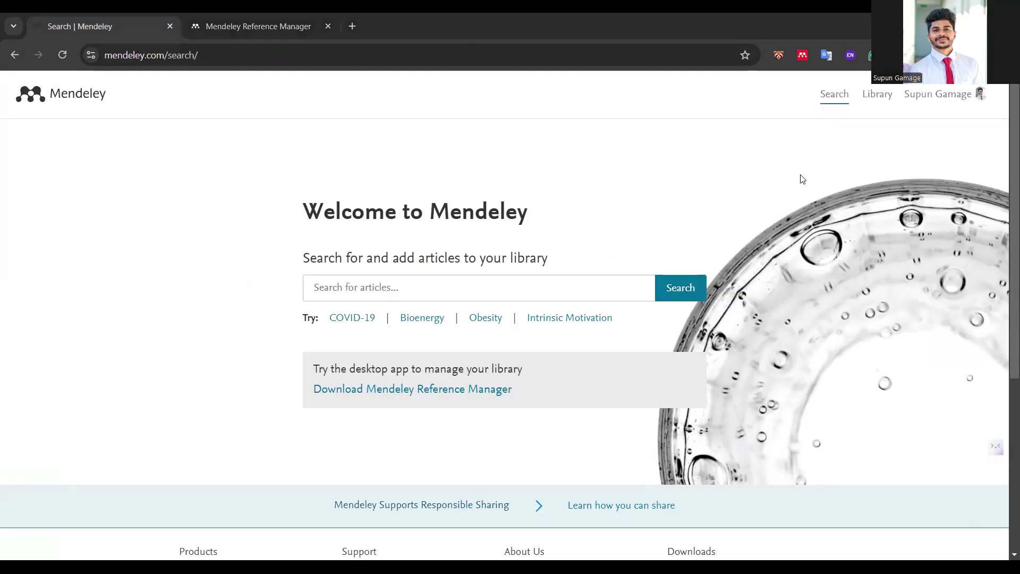
pyautogui.moveTo(897, 85)
pyautogui.mouseDown()
pyautogui.moveTo(856, 109)
pyautogui.moveTo(904, 118)
pyautogui.moveTo(903, 89)
pyautogui.mouseUp()
pyautogui.moveTo(908, 128)
pyautogui.mouseDown()
pyautogui.moveTo(925, 141)
pyautogui.moveTo(948, 115)
pyautogui.mouseUp()
pyautogui.moveTo(861, 80)
pyautogui.mouseDown()
pyautogui.moveTo(813, 103)
pyautogui.moveTo(862, 89)
pyautogui.mouseUp()
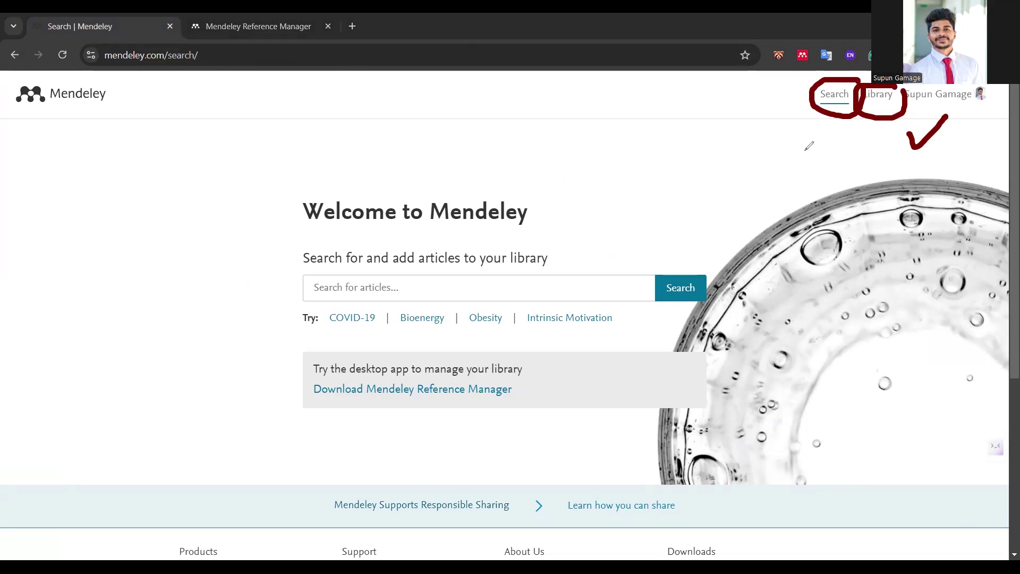
pyautogui.moveTo(426, 156); pyautogui.dragTo(547, 157)
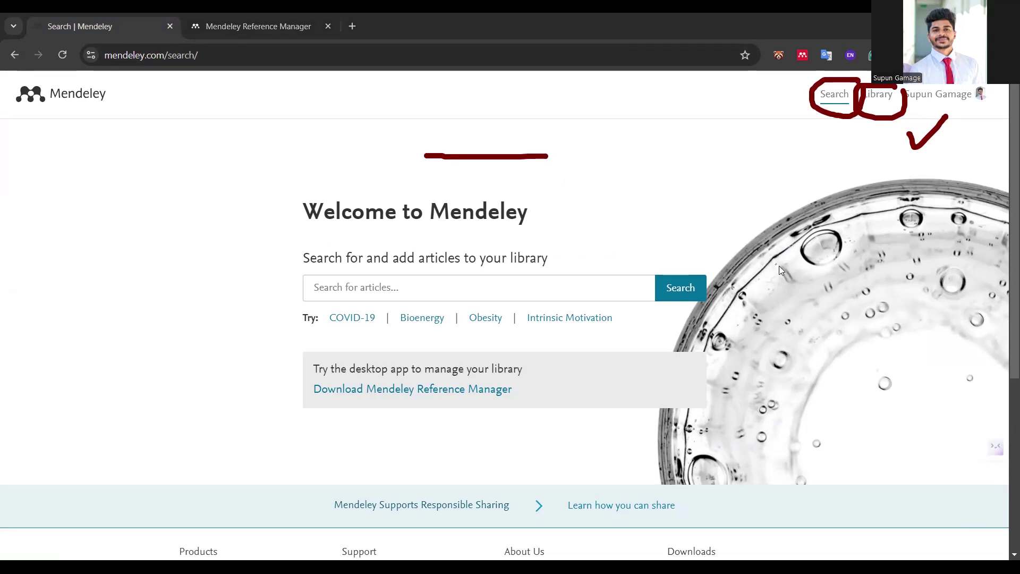
pyautogui.press('Escape')
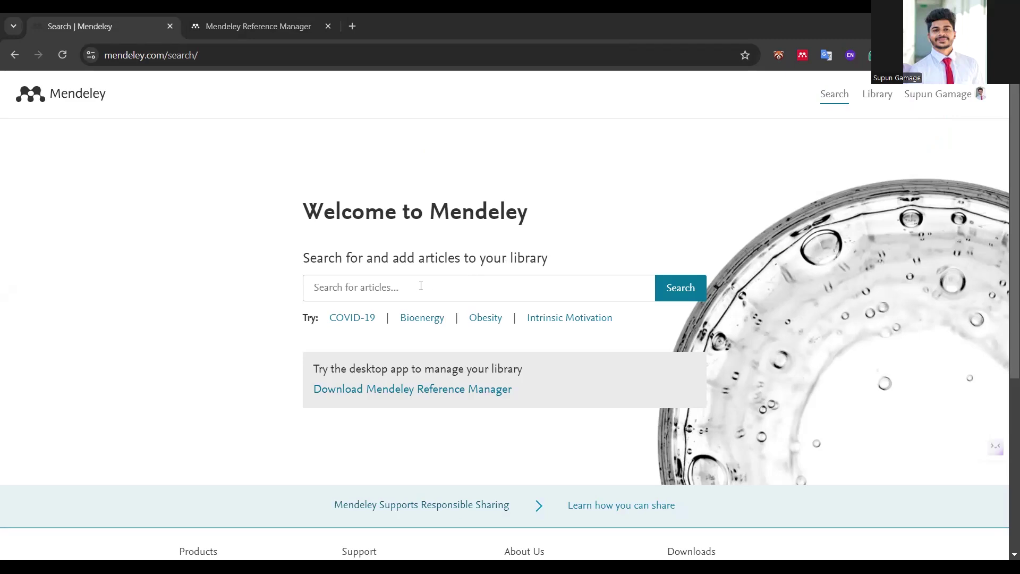
# Search Mendeley's articles for "se seed priming"
pyautogui.write('se')
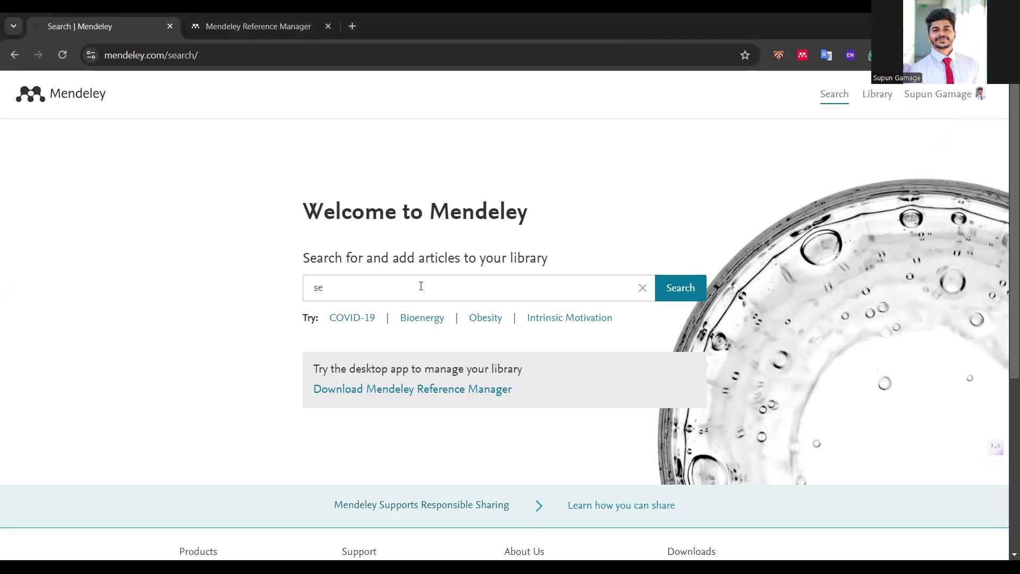
pyautogui.write(' seed priming')
pyautogui.click(678, 291)
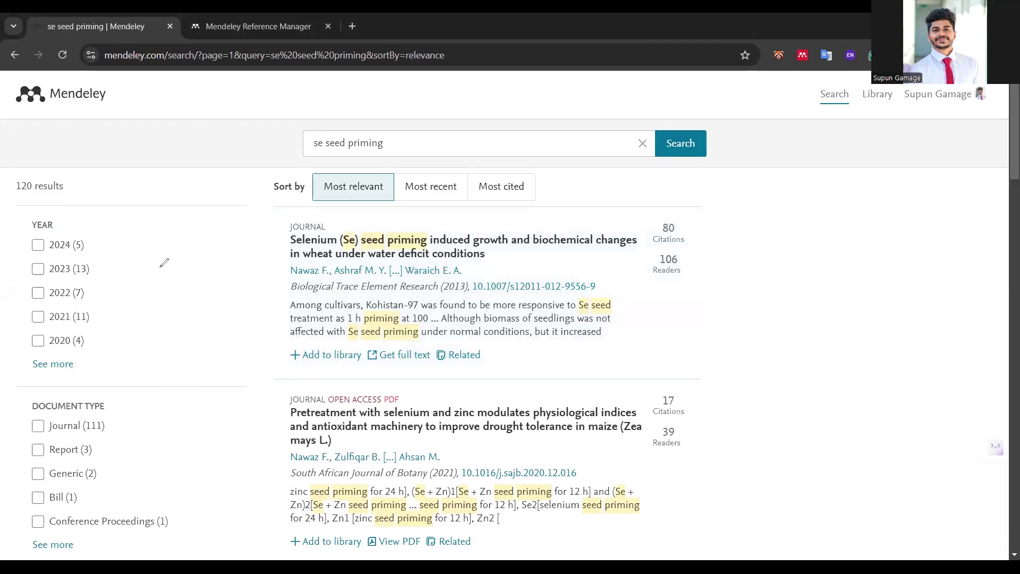
# Draw ticks beside the 2024 and 2023 year filters and the Journal, Report and Conference Proceedings document types
pyautogui.moveTo(92, 244)
pyautogui.mouseDown()
pyautogui.moveTo(96, 253)
pyautogui.moveTo(149, 224)
pyautogui.mouseUp()
pyautogui.moveTo(90, 270); pyautogui.dragTo(154, 250)
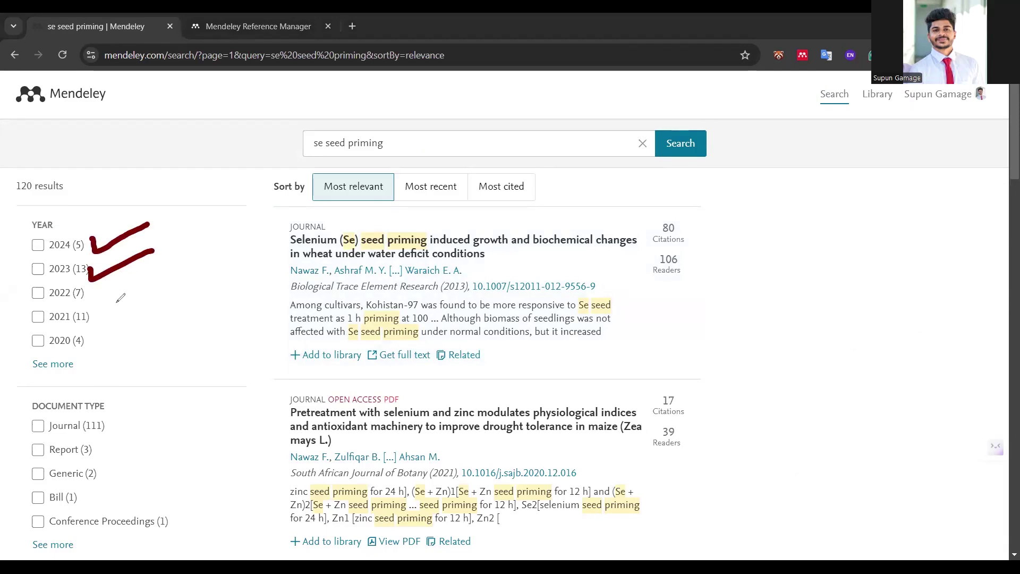
pyautogui.moveTo(116, 420)
pyautogui.mouseDown()
pyautogui.moveTo(116, 432)
pyautogui.moveTo(187, 401)
pyautogui.mouseUp()
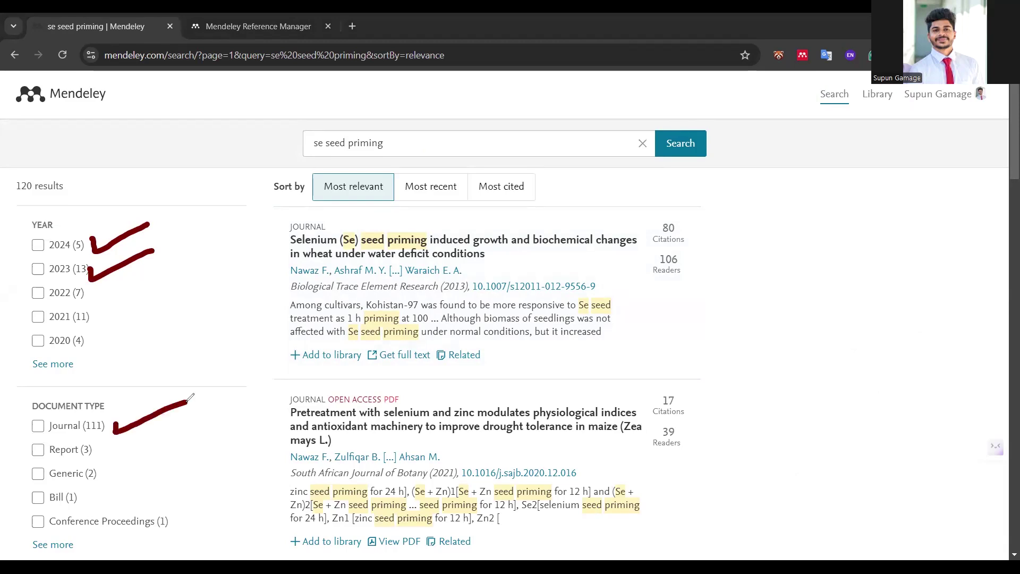
pyautogui.moveTo(111, 444)
pyautogui.mouseDown()
pyautogui.moveTo(118, 453)
pyautogui.moveTo(165, 442)
pyautogui.mouseUp()
pyautogui.moveTo(175, 513)
pyautogui.mouseDown()
pyautogui.moveTo(180, 524)
pyautogui.moveTo(223, 503)
pyautogui.mouseUp()
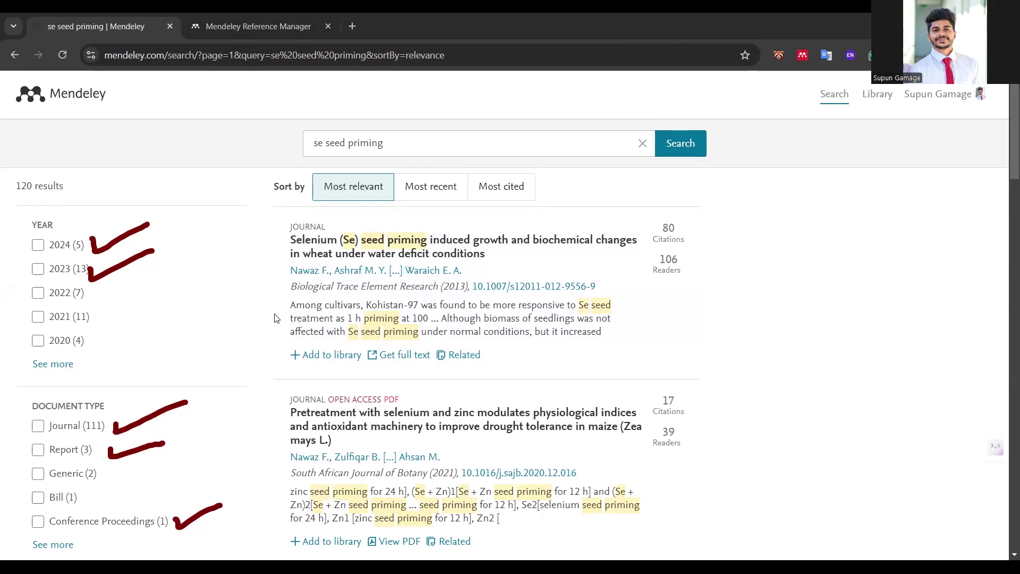
# Draw ticks beside entries in the Journal and Author filters, clearing the annotations and returning to the start of the results
pyautogui.scroll(-6, 857, 183)
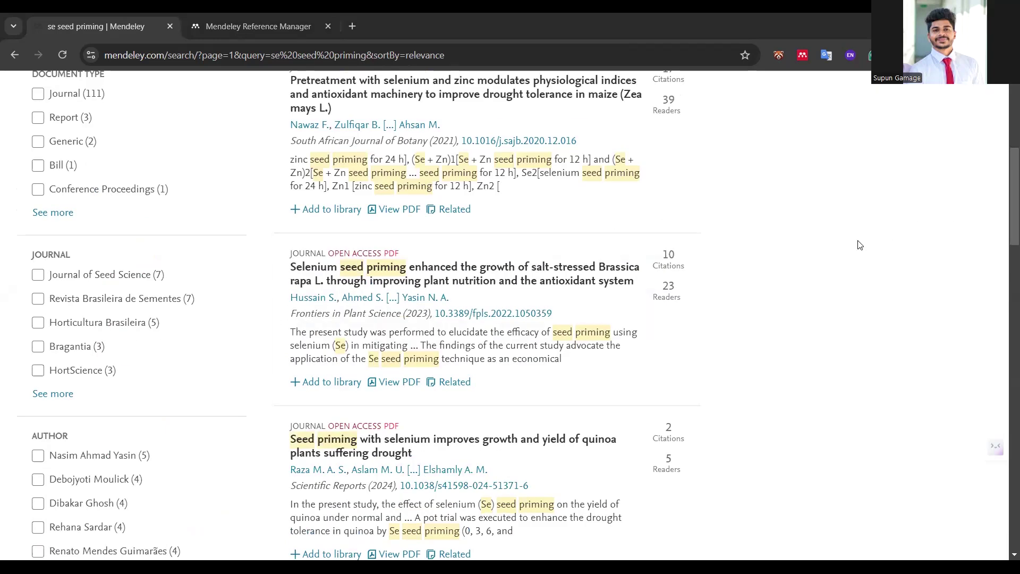
pyautogui.moveTo(183, 276); pyautogui.dragTo(240, 264)
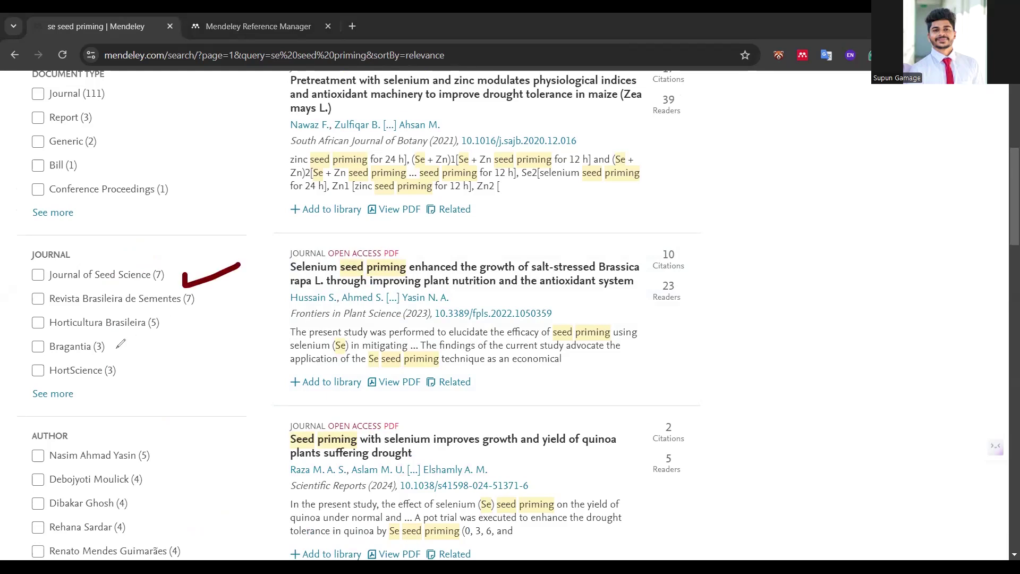
pyautogui.moveTo(132, 336); pyautogui.dragTo(184, 328)
pyautogui.scroll(-5, 808, 291)
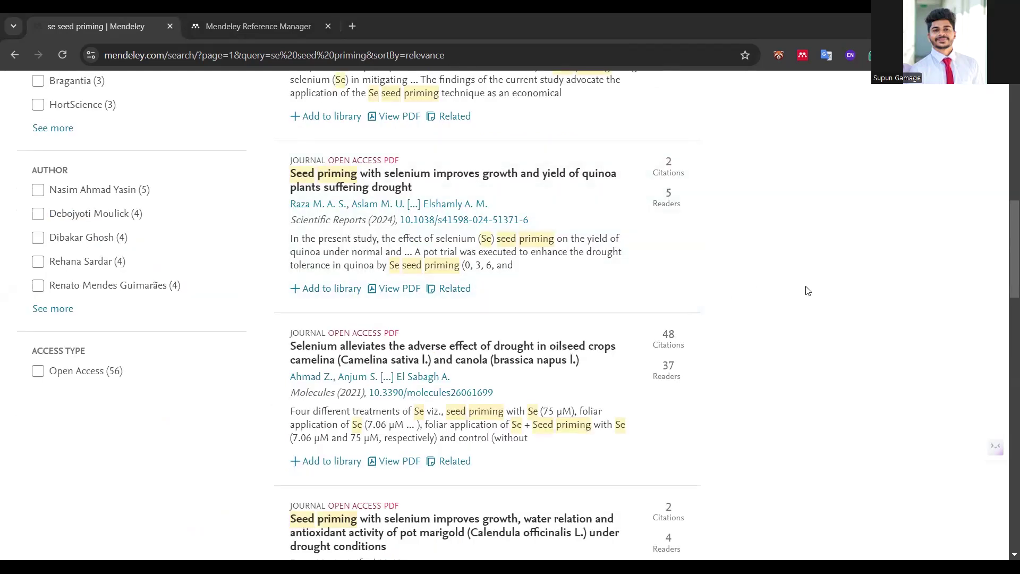
pyautogui.moveTo(158, 170); pyautogui.dragTo(193, 184)
pyautogui.moveTo(129, 232)
pyautogui.mouseDown()
pyautogui.moveTo(174, 242)
pyautogui.moveTo(169, 270)
pyautogui.moveTo(199, 261)
pyautogui.mouseUp()
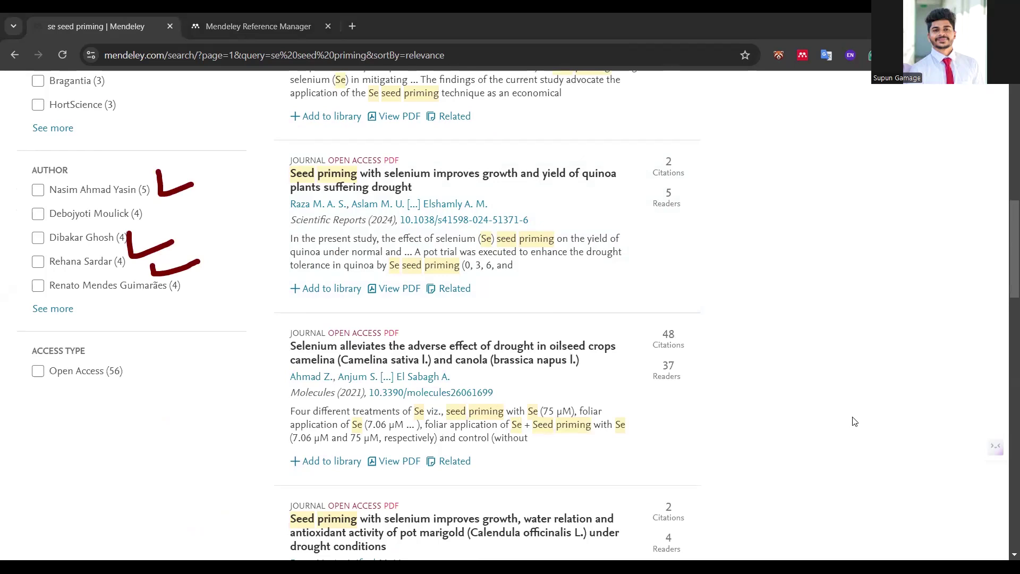
pyautogui.scroll(10, 68, 169)
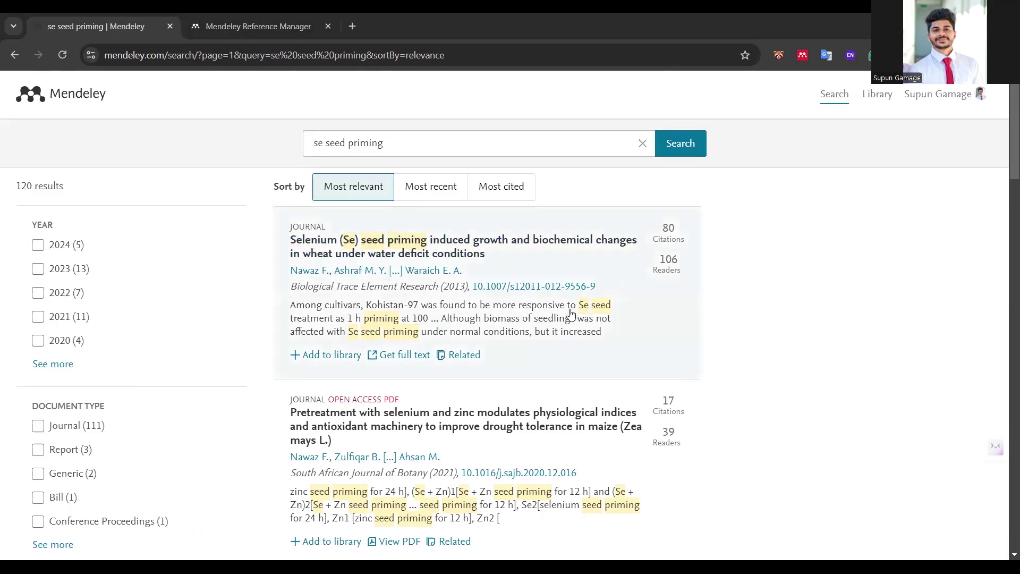
# Circle Add to library under the article on selenium and zinc pretreatment in maize, and add that article to the library
pyautogui.scroll(-1, 559, 318)
pyautogui.scroll(-5, 559, 318)
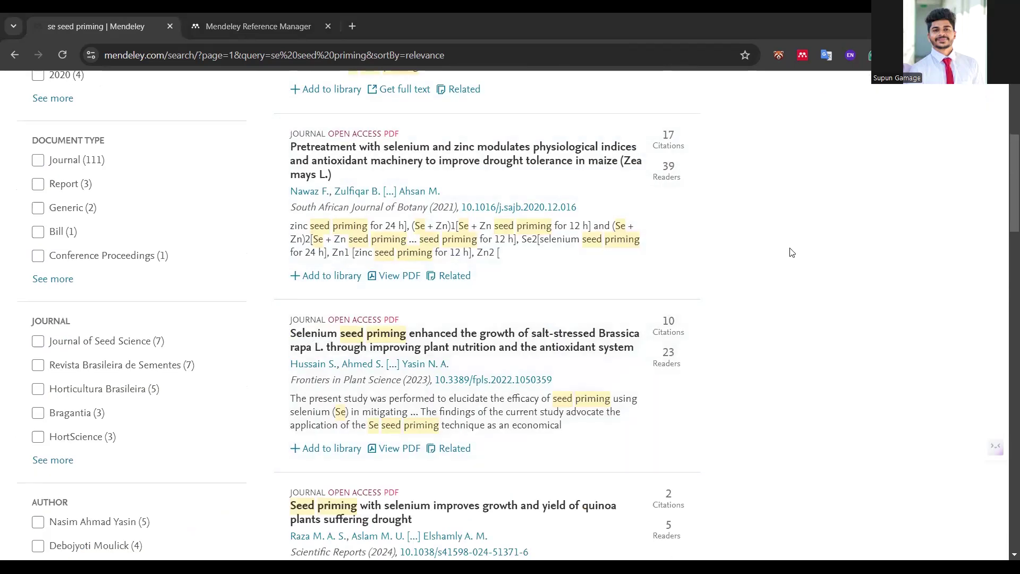
pyautogui.moveTo(361, 267)
pyautogui.mouseDown()
pyautogui.moveTo(280, 263)
pyautogui.moveTo(315, 287)
pyautogui.moveTo(375, 291)
pyautogui.moveTo(368, 269)
pyautogui.mouseUp()
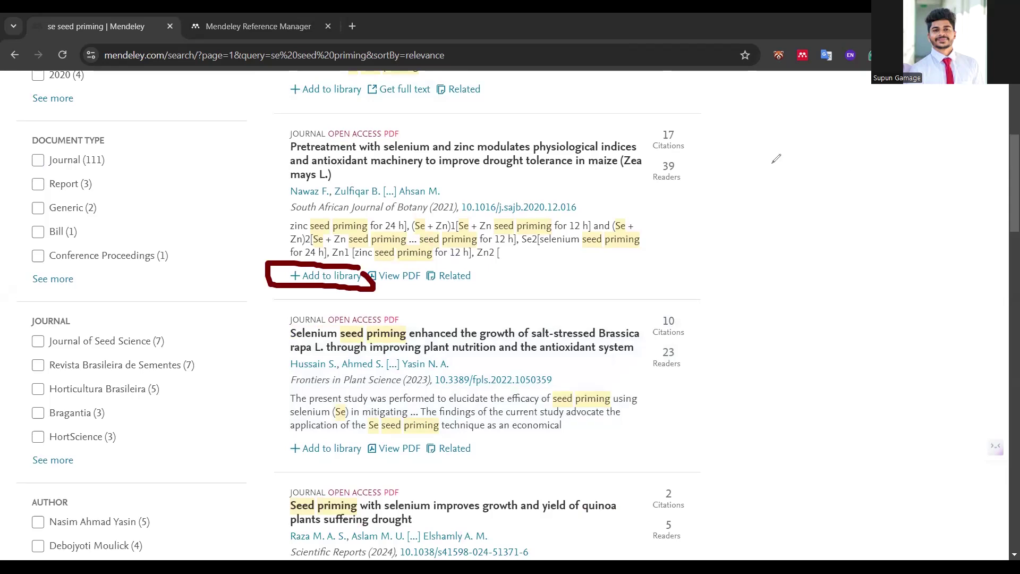
pyautogui.click(321, 276)
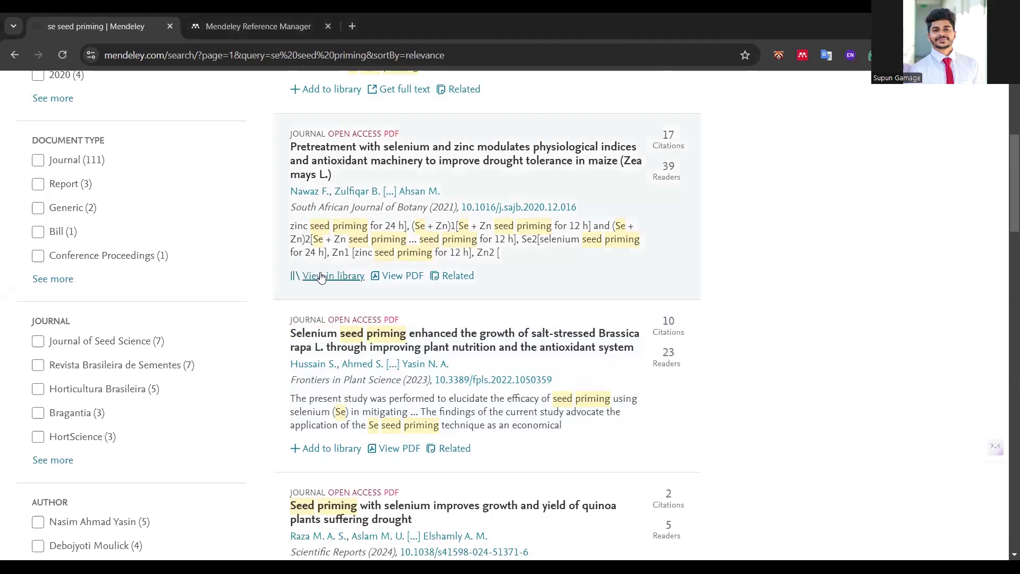
# Open the added article on ScienceDirect through its PDF link, complete the human verification, and view the article's Highlights section
pyautogui.click(394, 278)
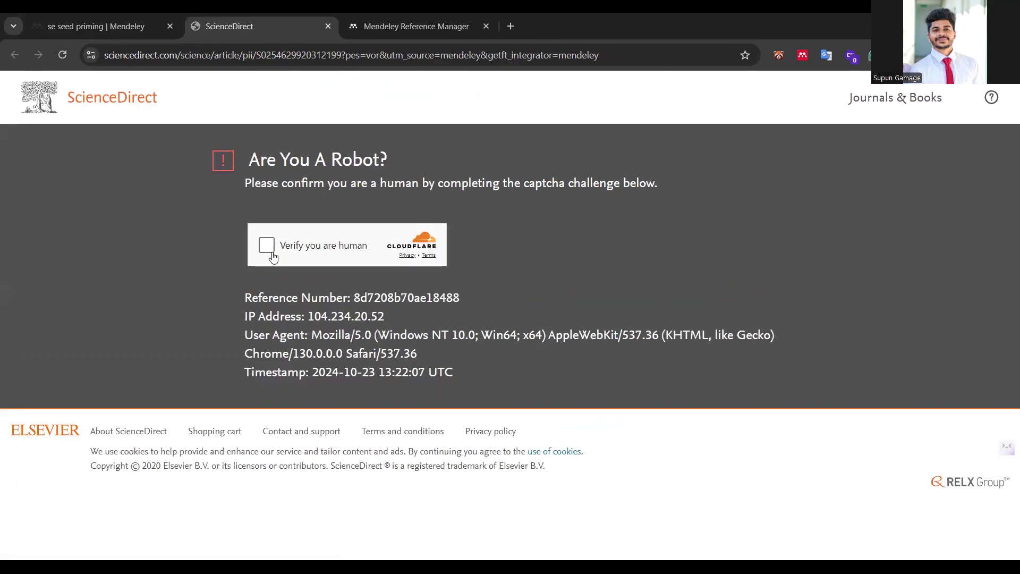
pyautogui.click(271, 253)
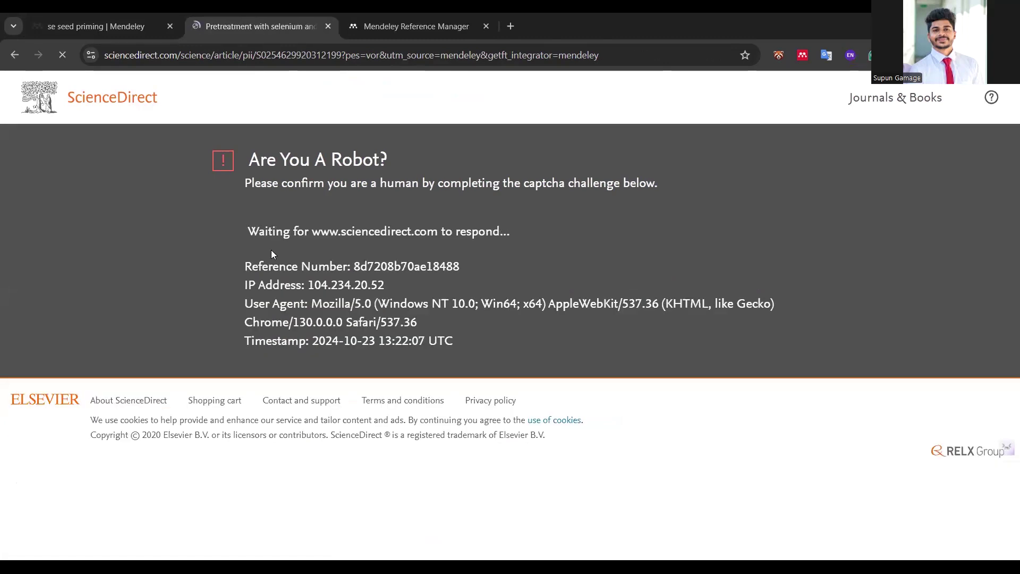
pyautogui.scroll(-5, 349, 269)
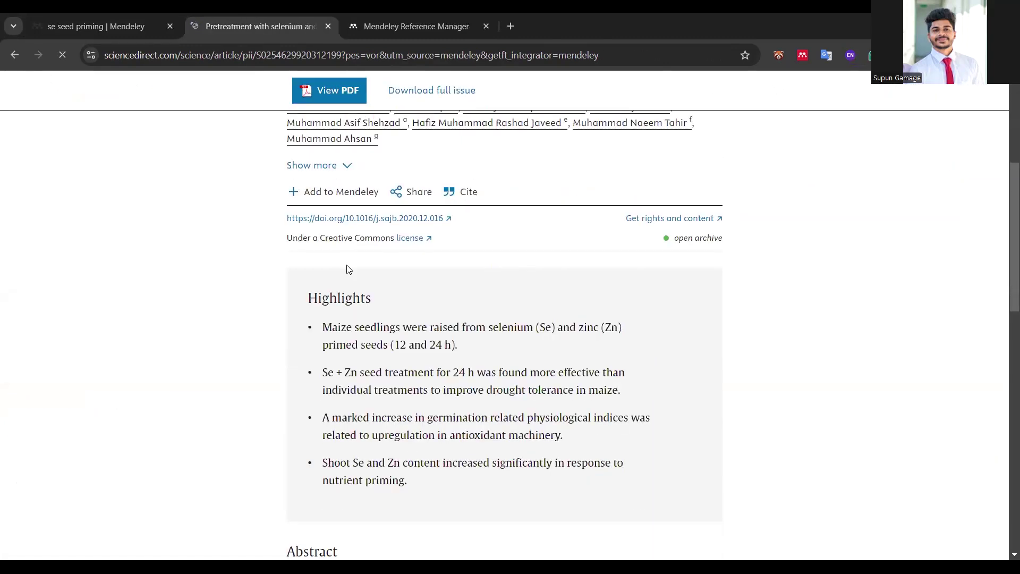
# Skim the article's abstract on ScienceDirect, circle View PDF, and copy the link address of the article's DOI
pyautogui.scroll(-10, 346, 267)
pyautogui.scroll(3, 345, 265)
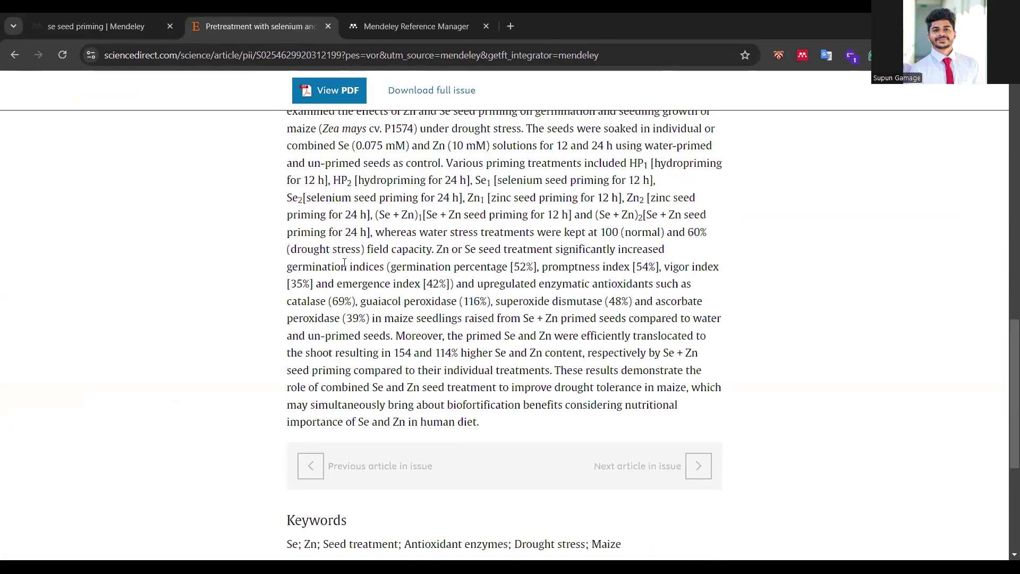
pyautogui.scroll(5, 345, 265)
pyautogui.scroll(8, 346, 266)
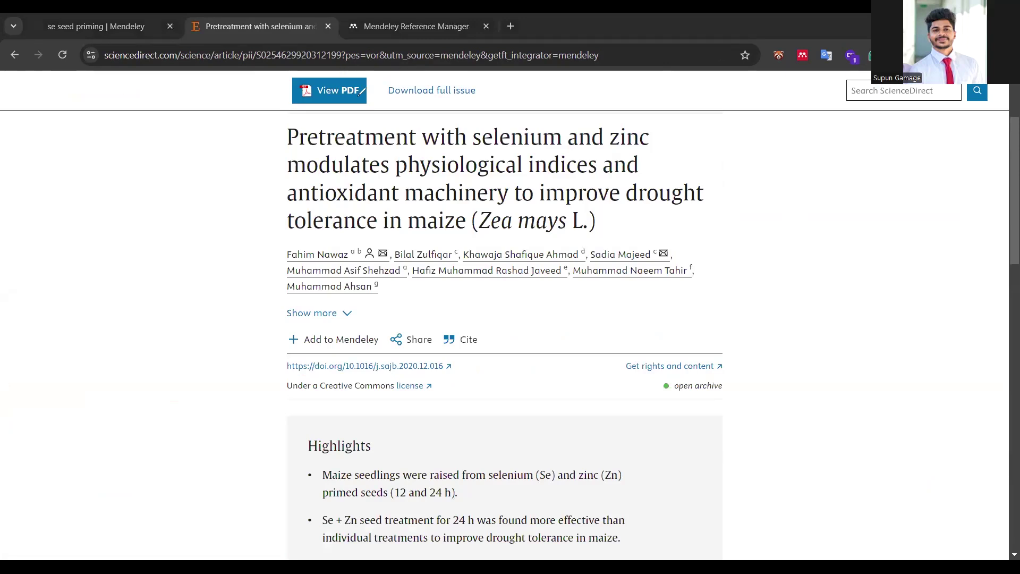
pyautogui.moveTo(366, 84); pyautogui.dragTo(351, 75)
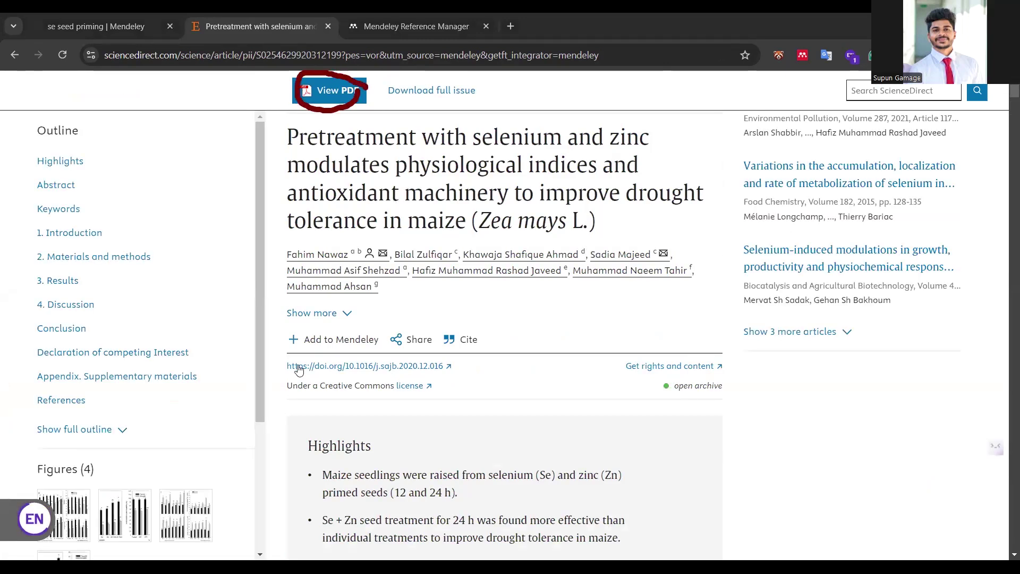
pyautogui.rightClick(316, 366)
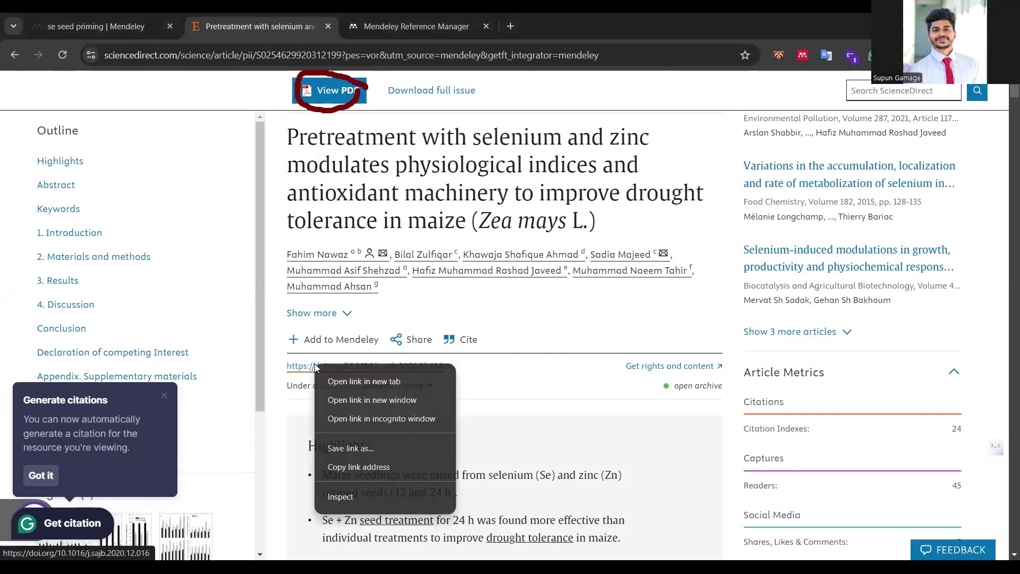
pyautogui.click(362, 468)
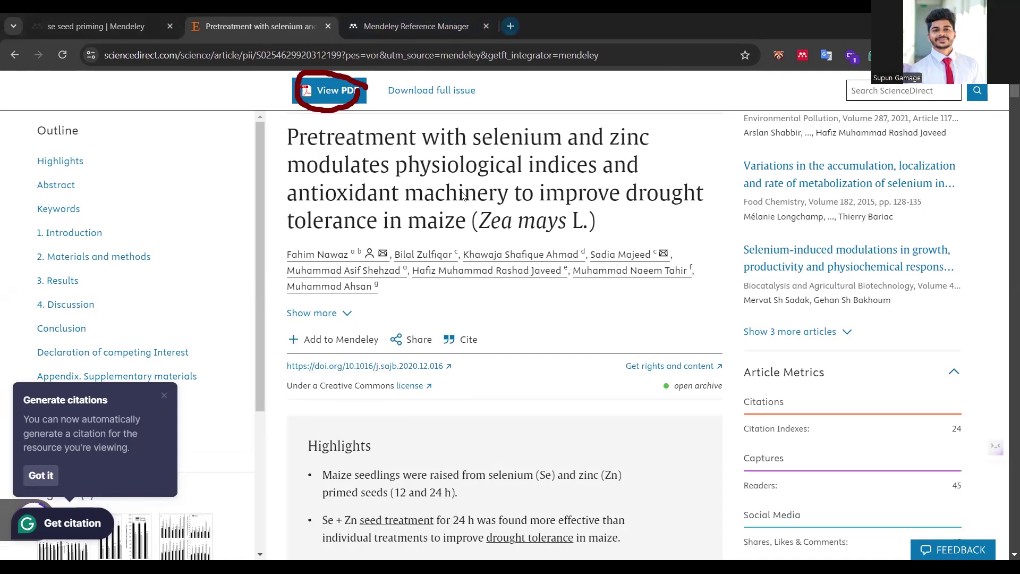
# Search Google for "sci hub" in a new browser tab and open the Sci-Hub site
pyautogui.hotkey('ctrl', 't')
pyautogui.click(322, 263)
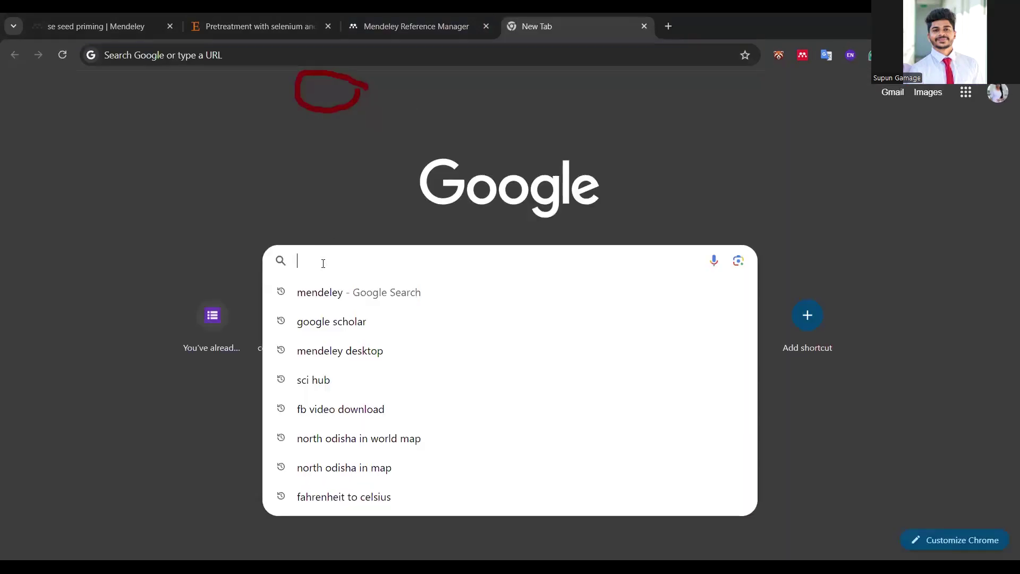
pyautogui.write('sc')
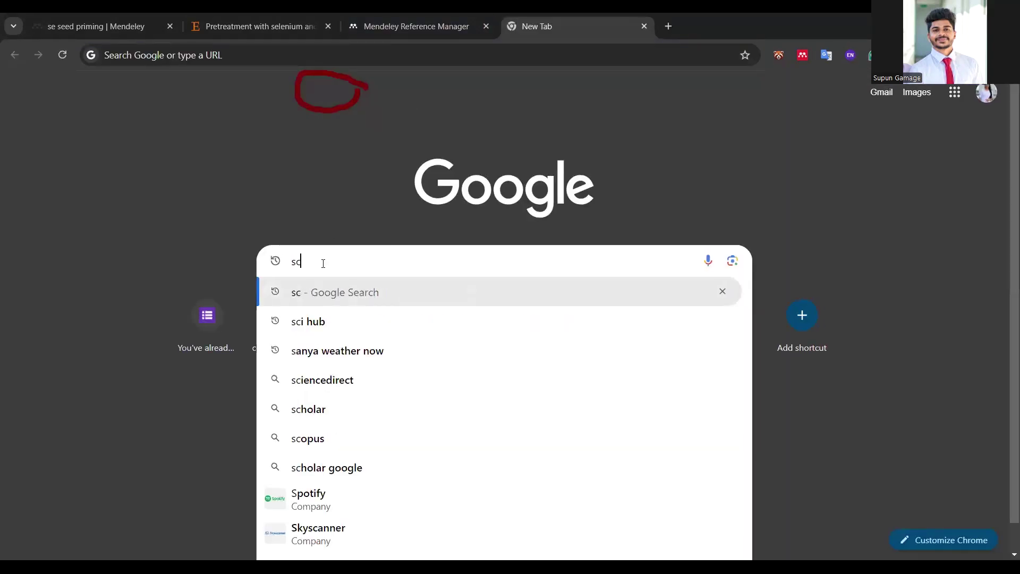
pyautogui.write('i hub')
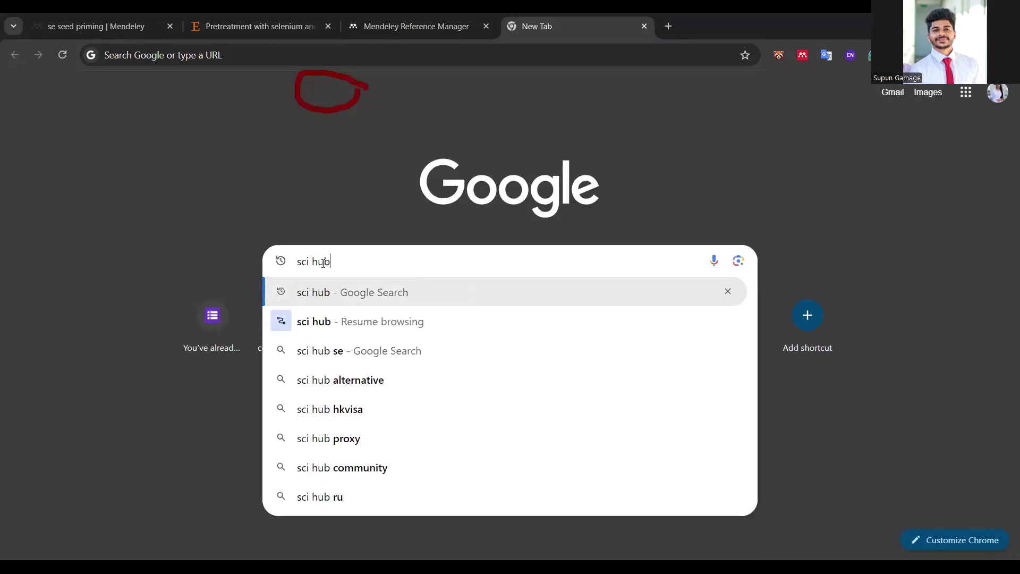
pyautogui.press('Return')
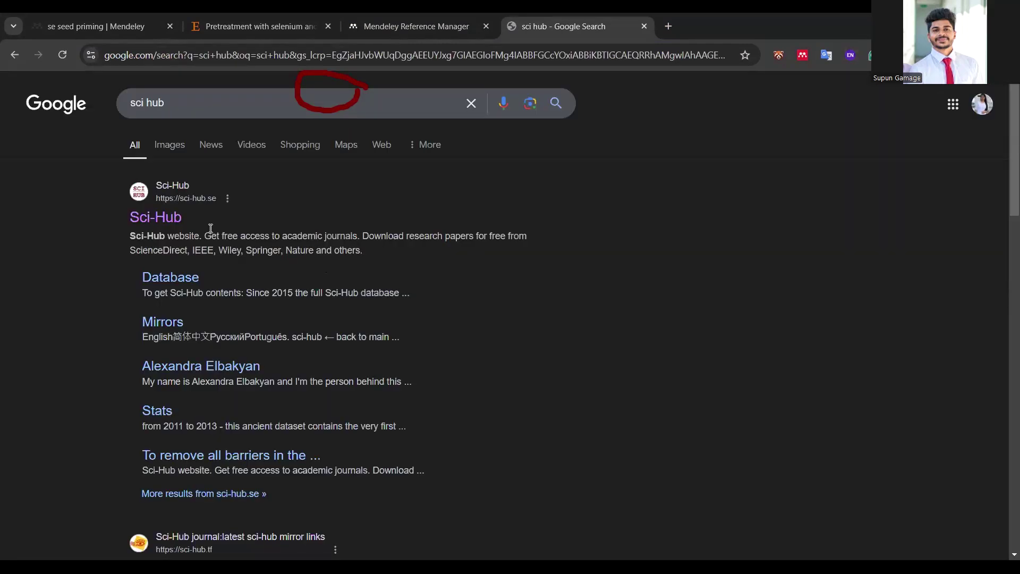
pyautogui.click(192, 218)
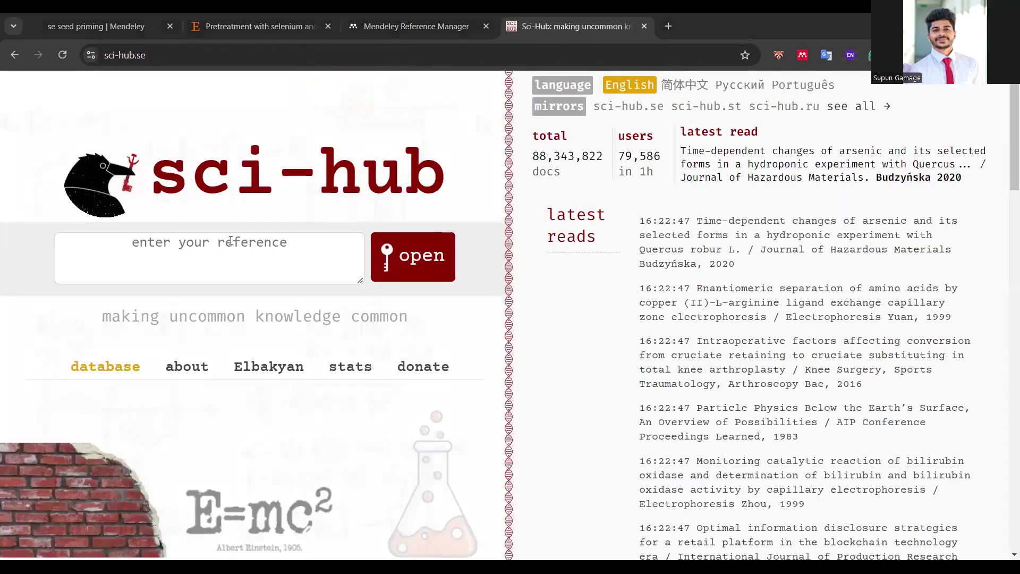
# Look up the article on Sci-Hub with the copied DOI link and open its PDF
pyautogui.hotkey('ctrl', 'v')
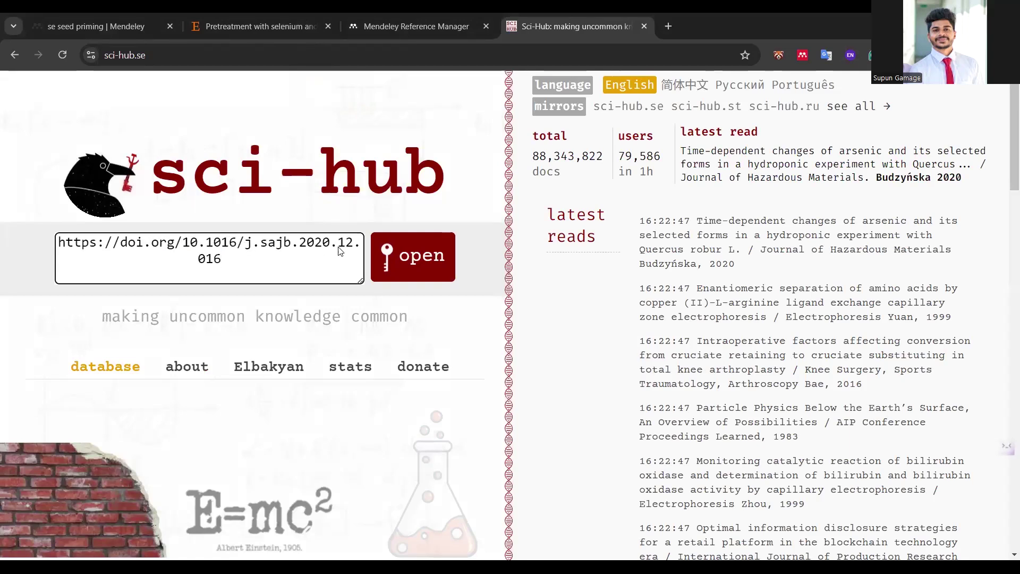
pyautogui.click(407, 271)
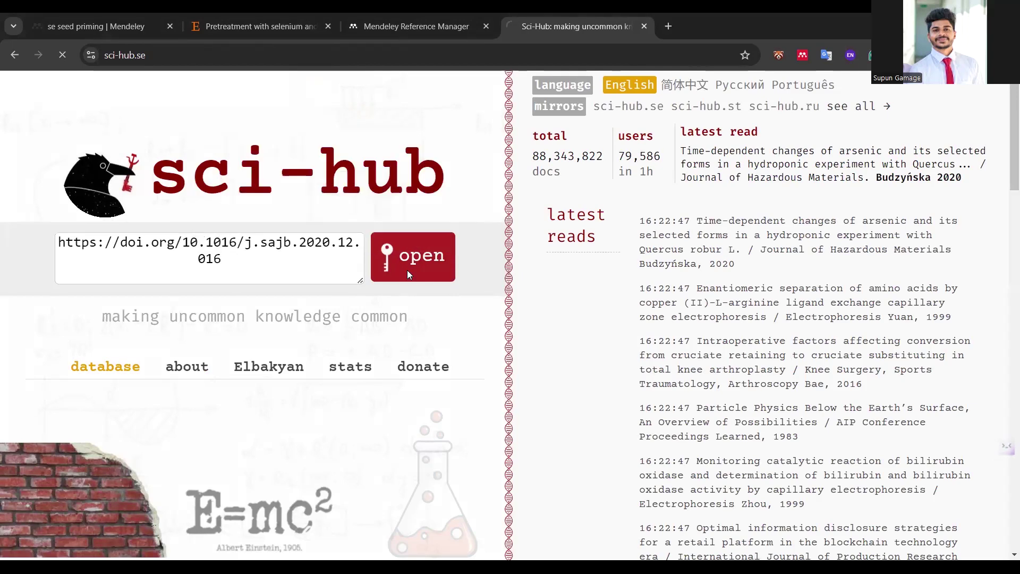
pyautogui.click(407, 271)
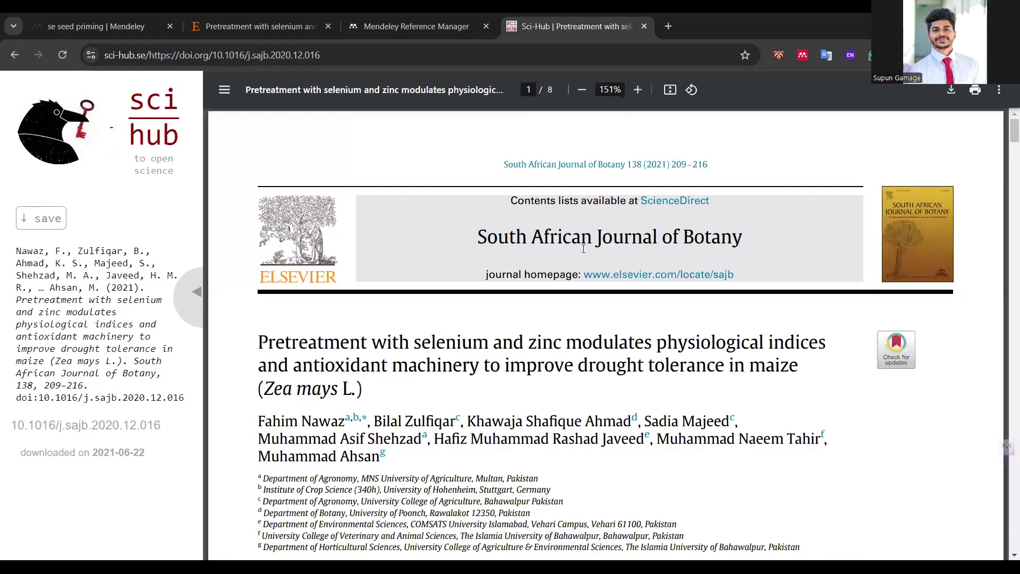
# Look through the opened PDF and save it in the Nano folder under its suggested file name
pyautogui.scroll(-4, 587, 239)
pyautogui.scroll(-2, 618, 297)
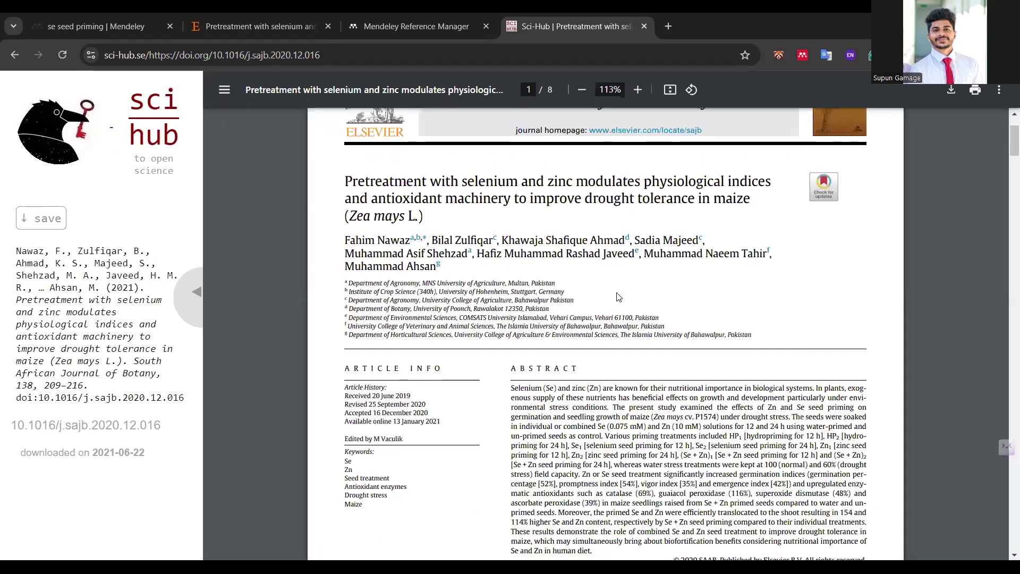
pyautogui.scroll(-5, 618, 296)
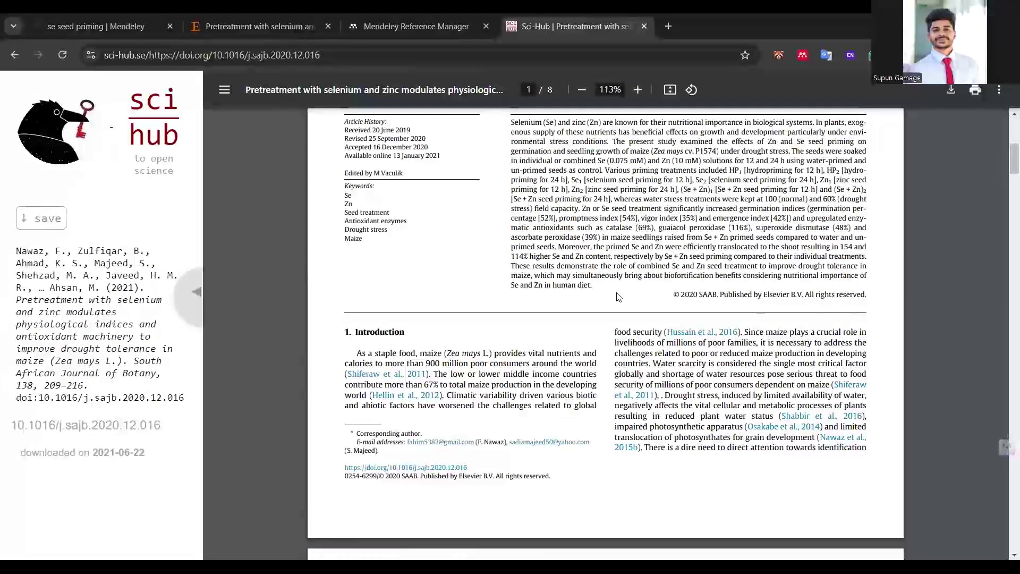
pyautogui.scroll(6, 619, 297)
pyautogui.scroll(1, 618, 296)
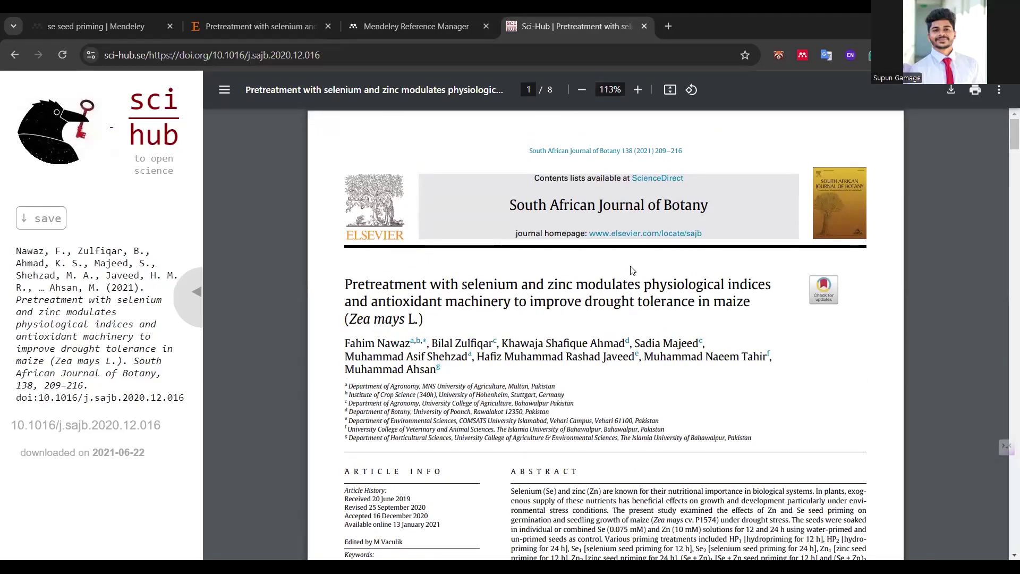
pyautogui.scroll(-15, 633, 271)
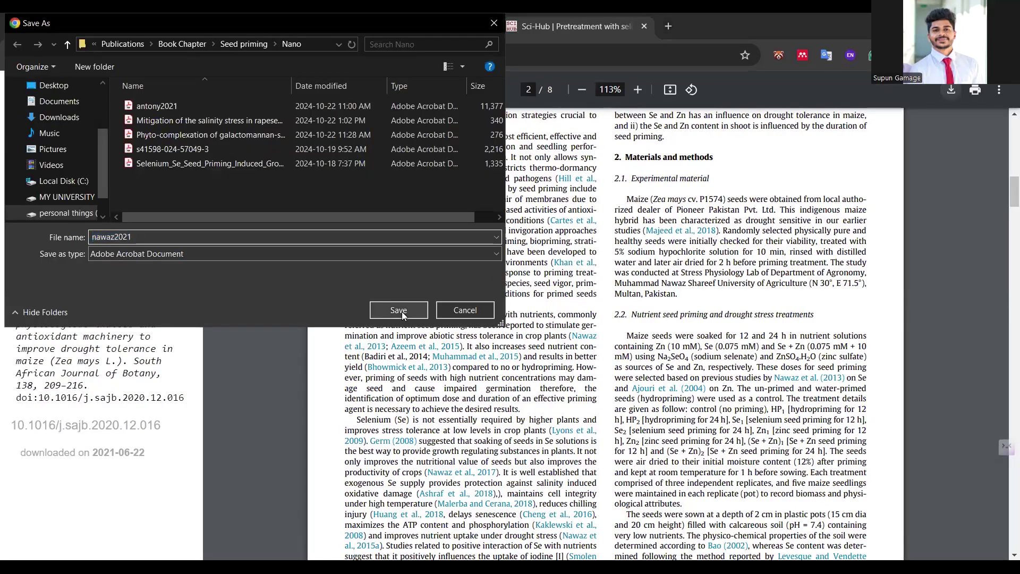
pyautogui.click(399, 311)
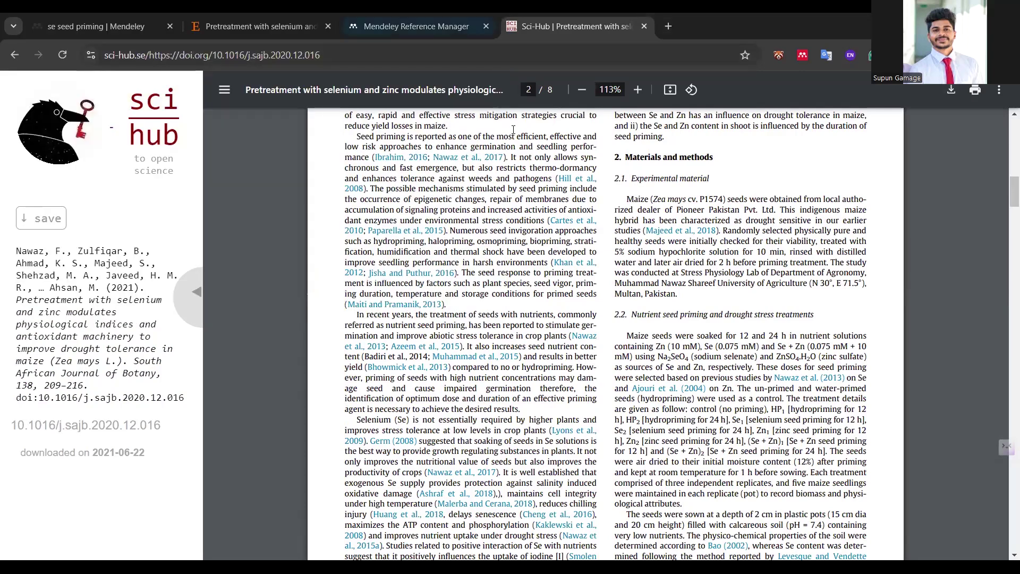
# Return to the Mendeley search results for "se seed priming" and review the article entries and filters
pyautogui.click(410, 26)
pyautogui.click(266, 20)
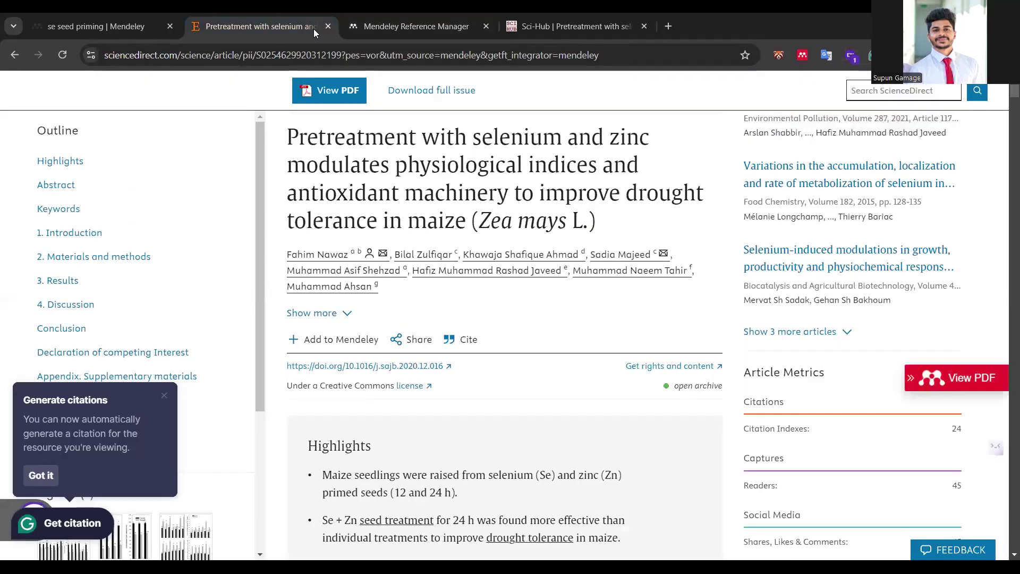
pyautogui.click(416, 23)
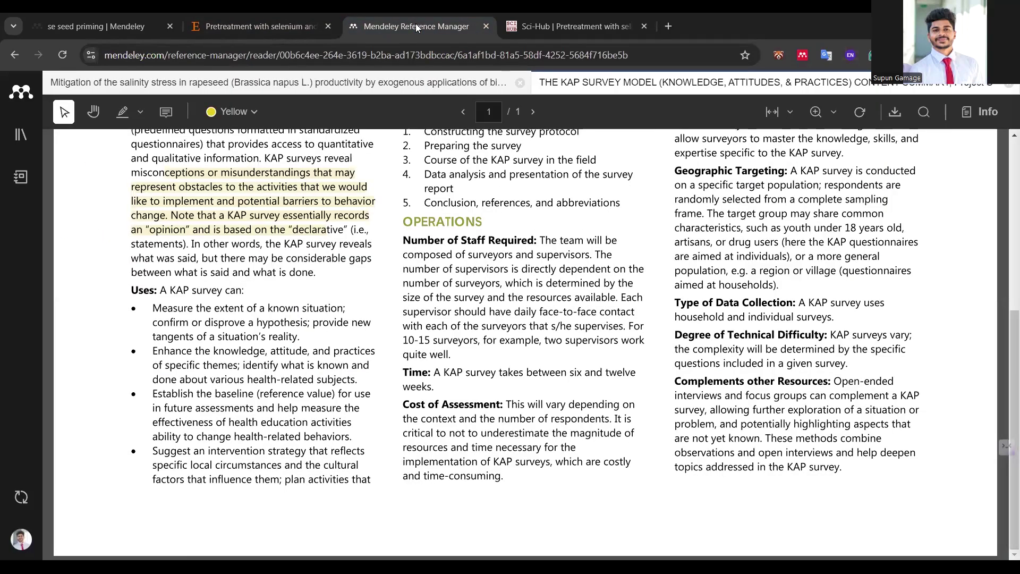
pyautogui.click(309, 30)
pyautogui.click(17, 56)
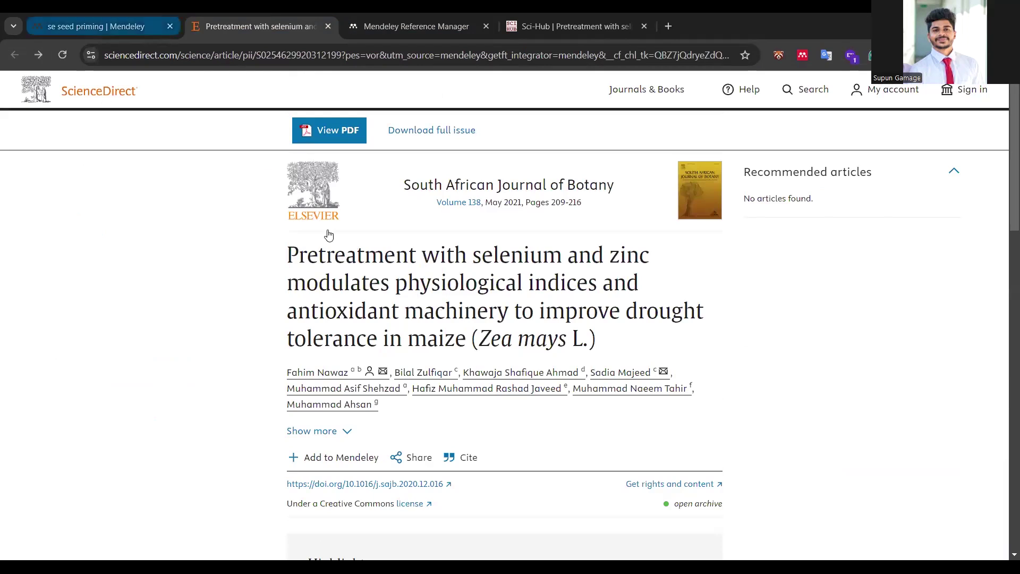
pyautogui.hotkey('ctrl', 'shift', 'Tab')
pyautogui.scroll(-6, 229, 271)
pyautogui.scroll(3, 243, 268)
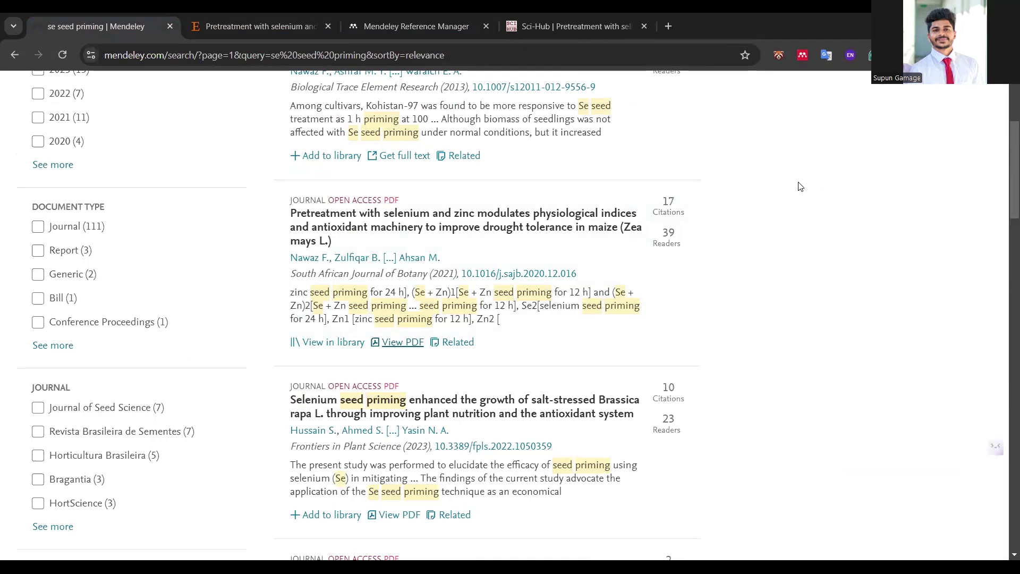
pyautogui.moveTo(128, 201)
pyautogui.mouseDown()
pyautogui.moveTo(10, 251)
pyautogui.moveTo(66, 362)
pyautogui.moveTo(144, 359)
pyautogui.mouseUp()
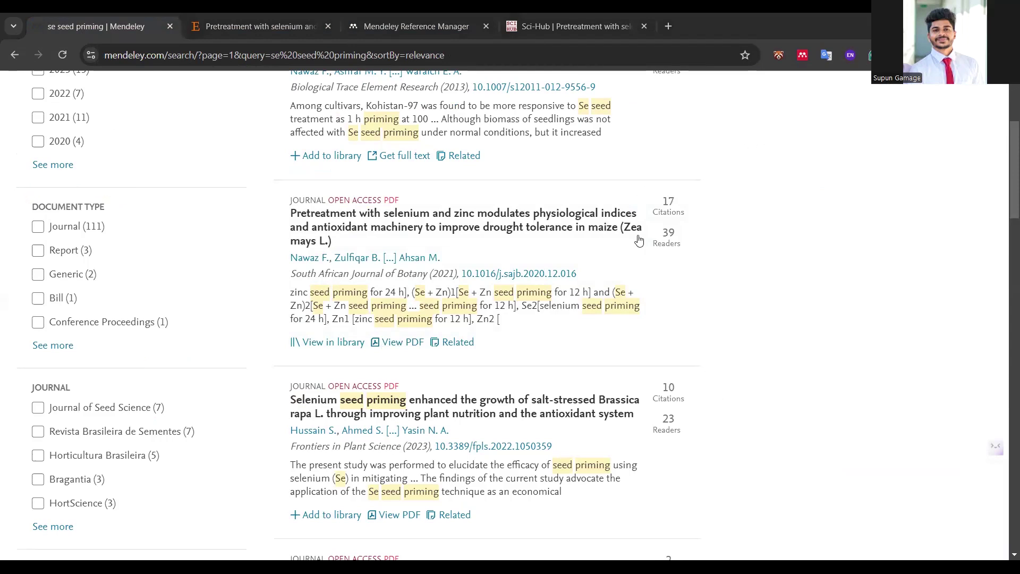
pyautogui.scroll(3, 639, 241)
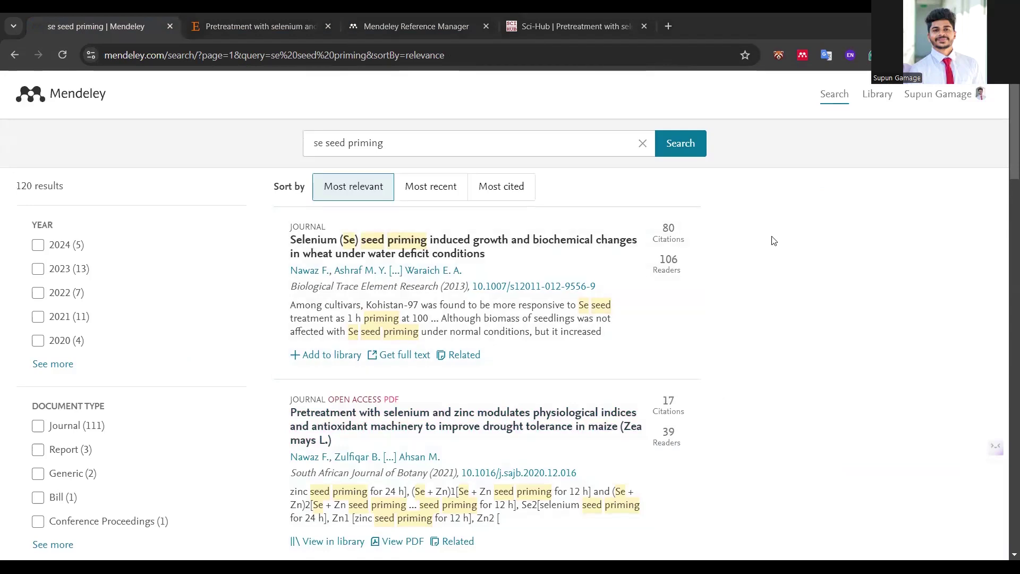
pyautogui.scroll(-3, 557, 287)
pyautogui.scroll(3, 557, 287)
# Search Mendeley for a researcher's first name, filter the results to that author, and browse the listed publications
pyautogui.moveTo(392, 139); pyautogui.dragTo(311, 147)
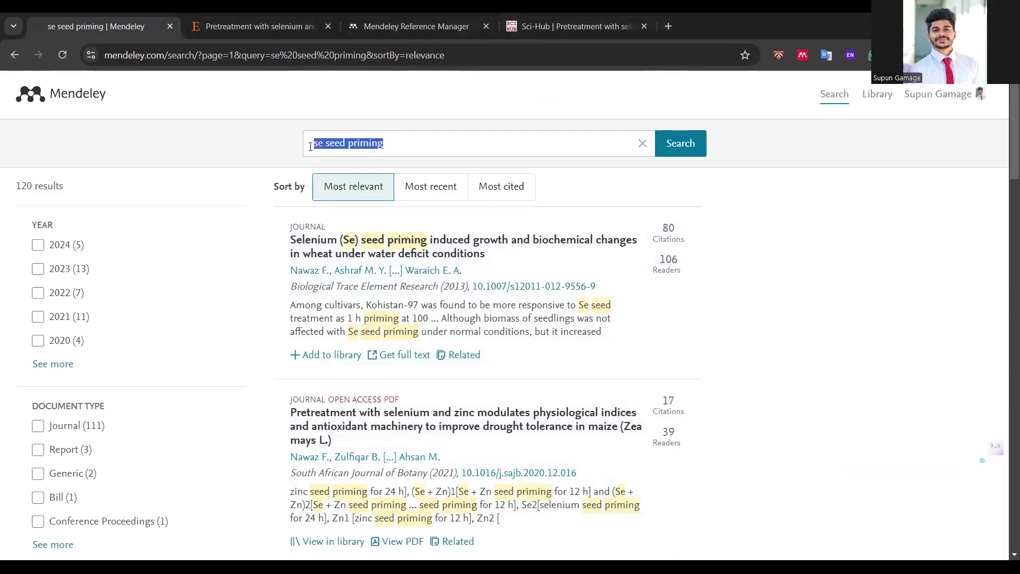
pyautogui.write('disna')
pyautogui.press('Return')
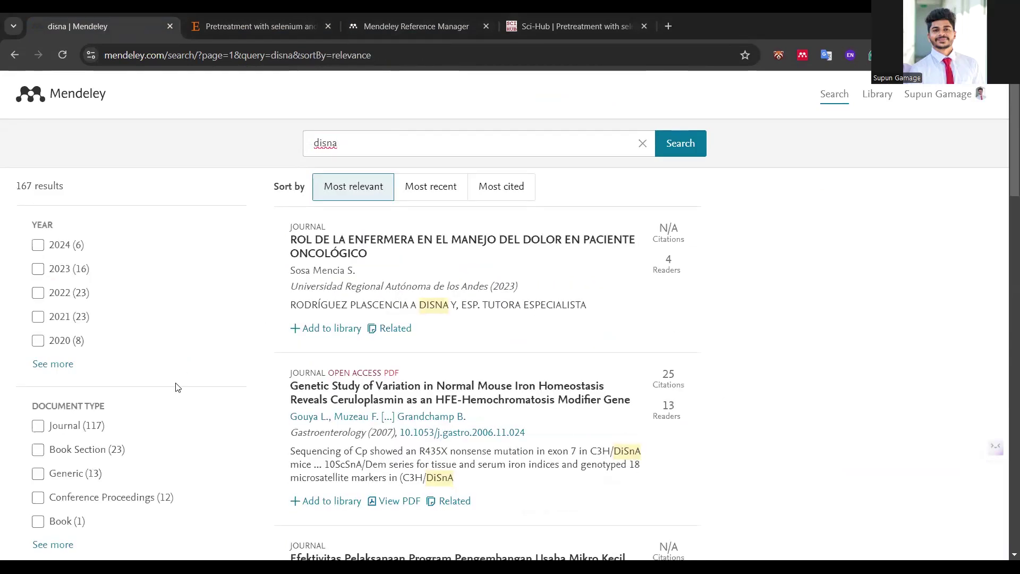
pyautogui.scroll(-10, 173, 392)
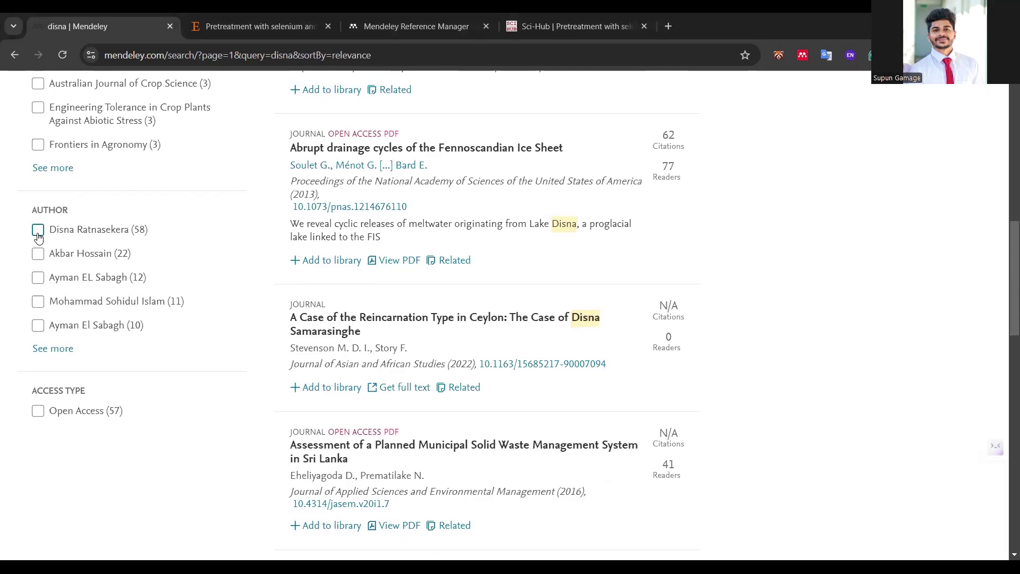
pyautogui.click(38, 230)
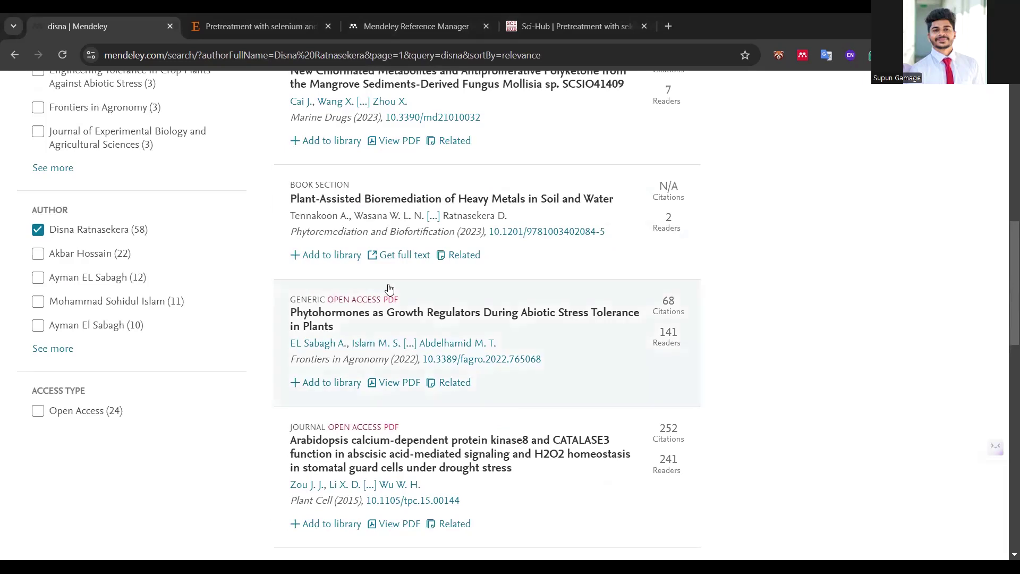
pyautogui.scroll(5, 402, 216)
pyautogui.scroll(4, 403, 215)
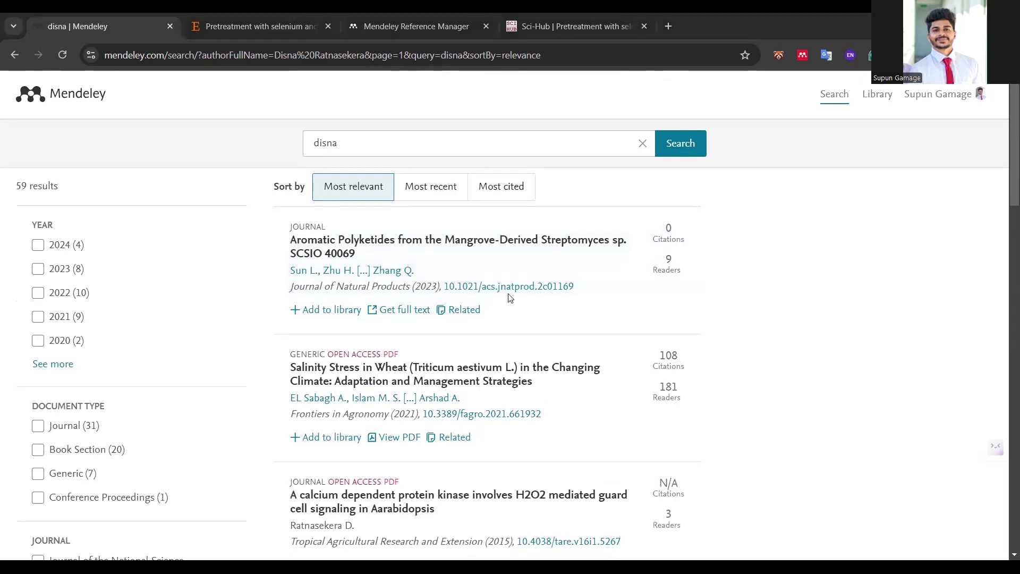
pyautogui.scroll(-10, 509, 298)
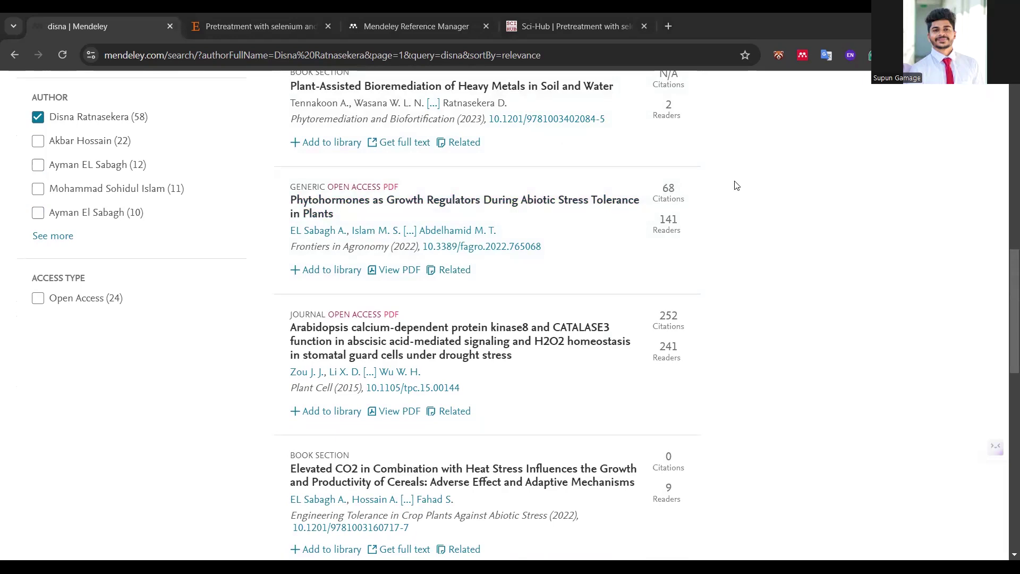
# Return to the start of the results and draw arrows pointing at the browser's Mendeley and Google Translate extensions
pyautogui.moveTo(727, 171); pyautogui.dragTo(729, 219)
pyautogui.moveTo(769, 182)
pyautogui.mouseDown()
pyautogui.moveTo(768, 169)
pyautogui.moveTo(717, 215)
pyautogui.moveTo(772, 186)
pyautogui.mouseUp()
pyautogui.scroll(10, 688, 280)
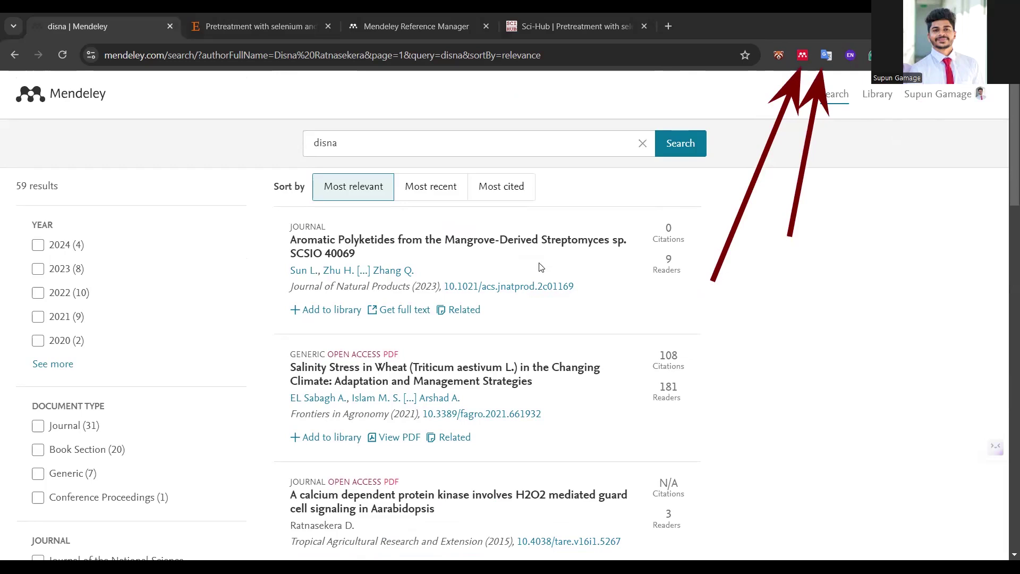
# Show the title of the article on aromatic polyketides in Google Translate, view its language choices, and close it
pyautogui.tripleClick(281, 243)
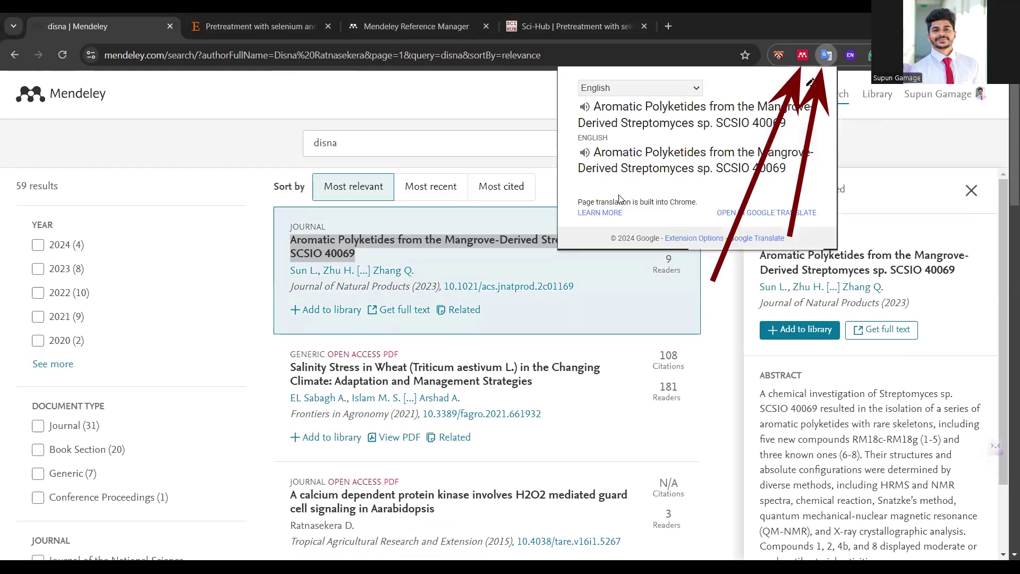
pyautogui.click(695, 86)
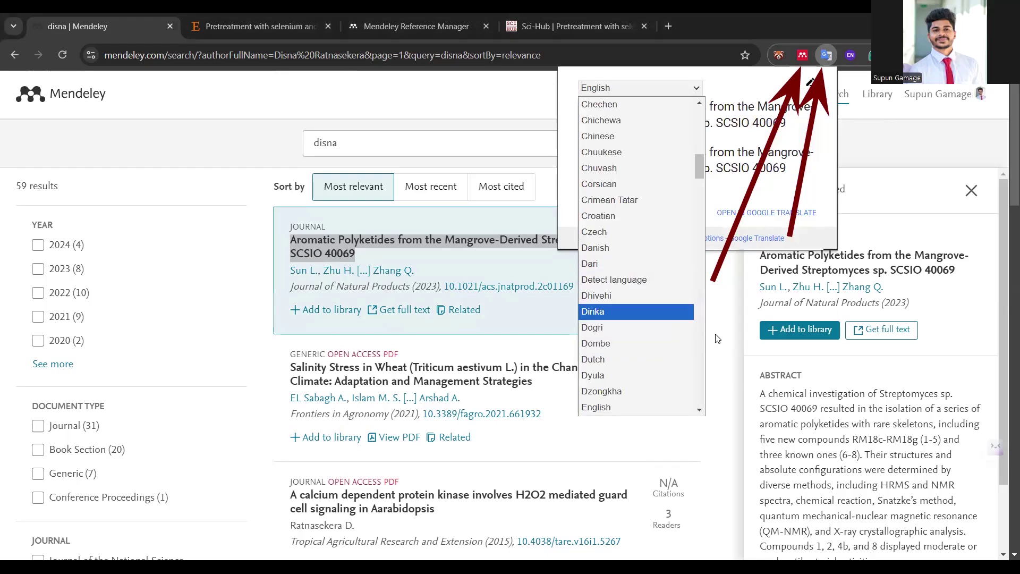
pyautogui.click(335, 264)
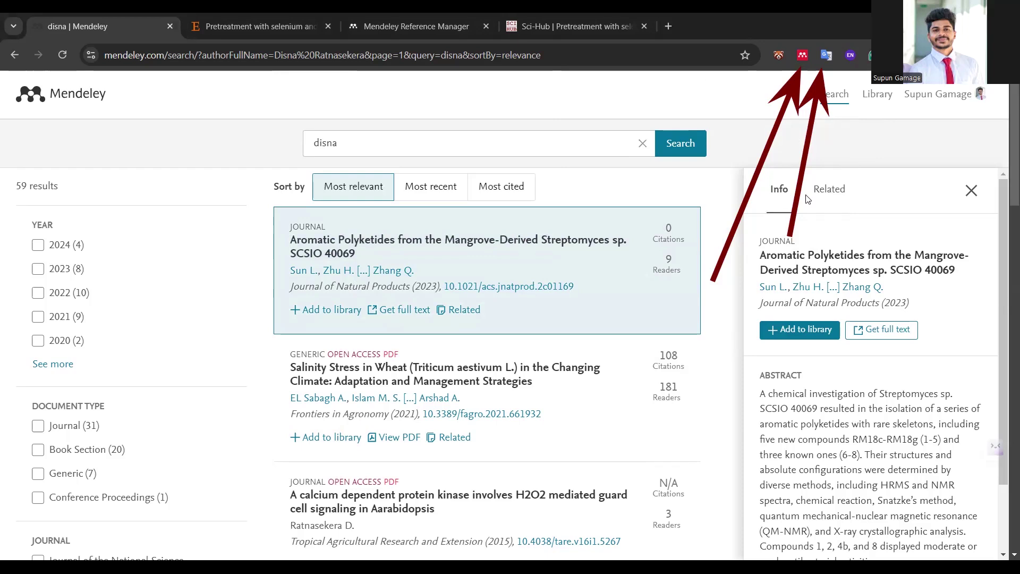
# Draw another arrow pointing at the browser's Mendeley extension
pyautogui.moveTo(681, 241); pyautogui.dragTo(800, 64)
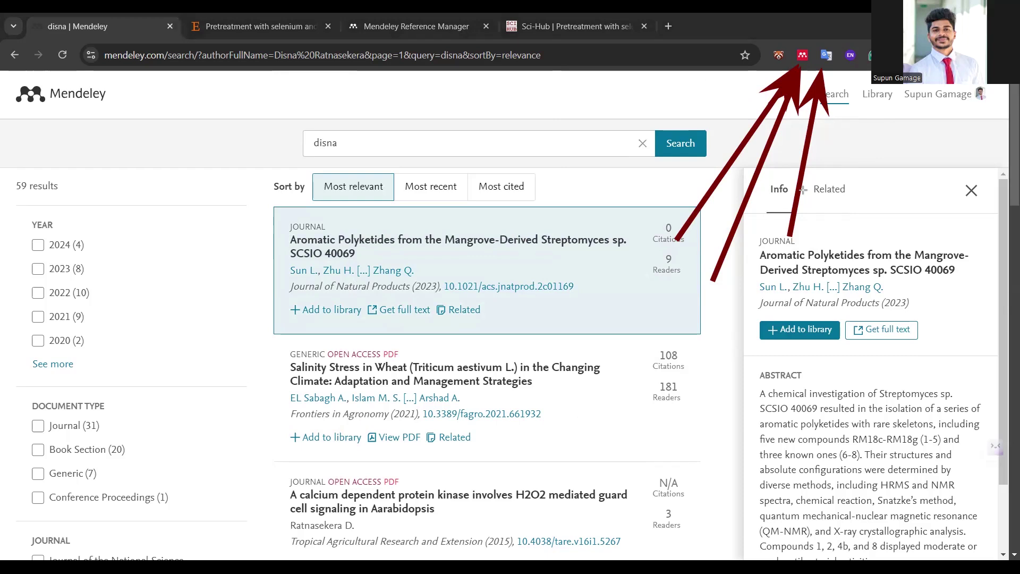
# Clear the arrows, view the wheat salinity stress article's details and open its PDF, then return to the results and close the details
pyautogui.press('Escape')
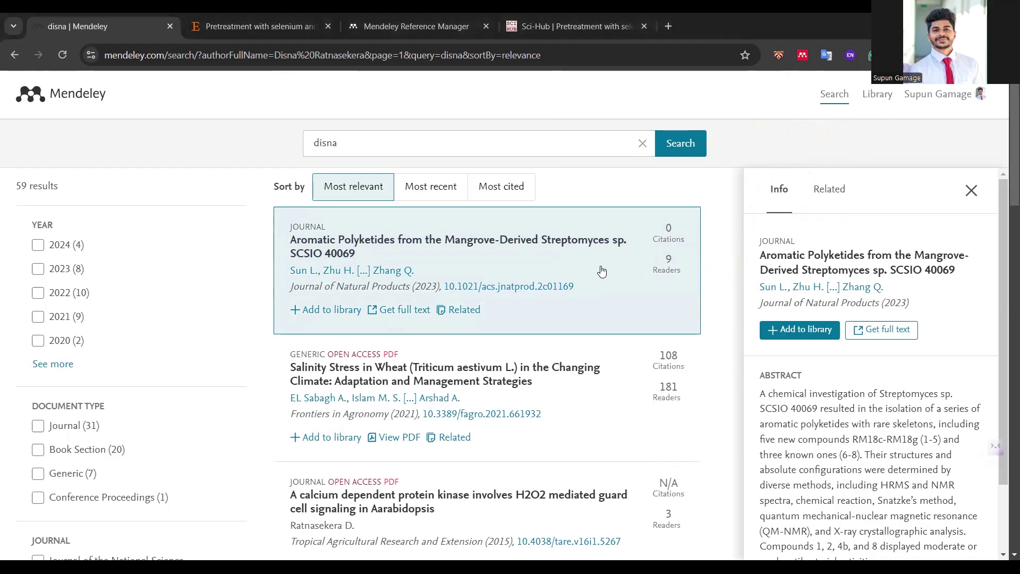
pyautogui.scroll(-1, 416, 441)
pyautogui.scroll(-1, 417, 440)
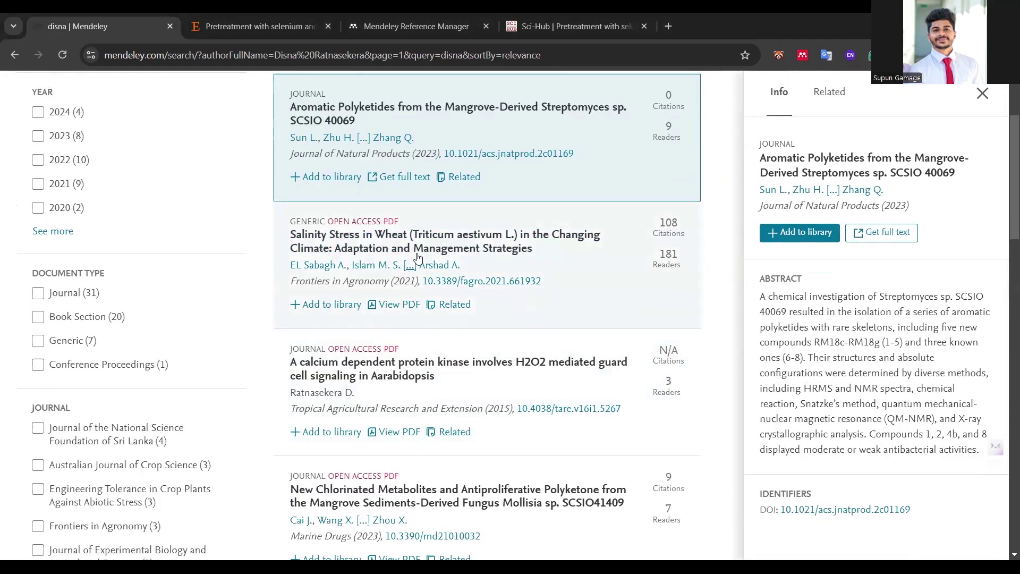
pyautogui.click(406, 277)
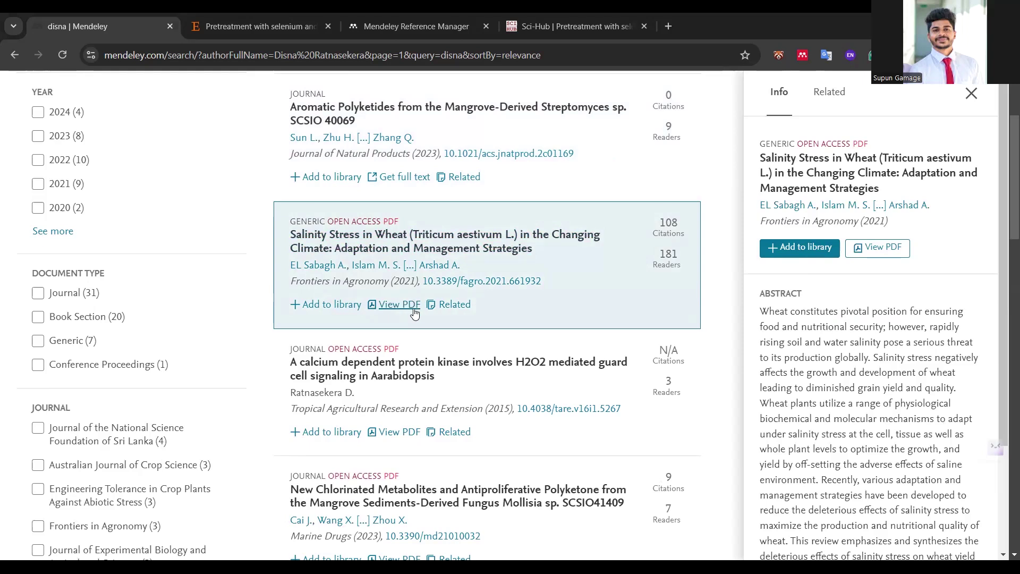
pyautogui.click(407, 304)
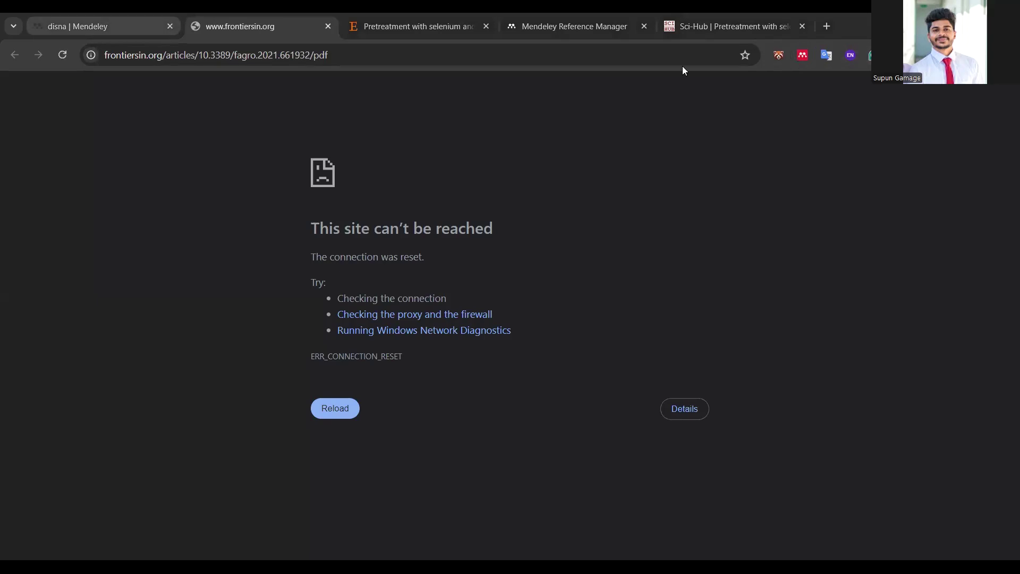
pyautogui.hotkey('ctrl', 'shift', 'Tab')
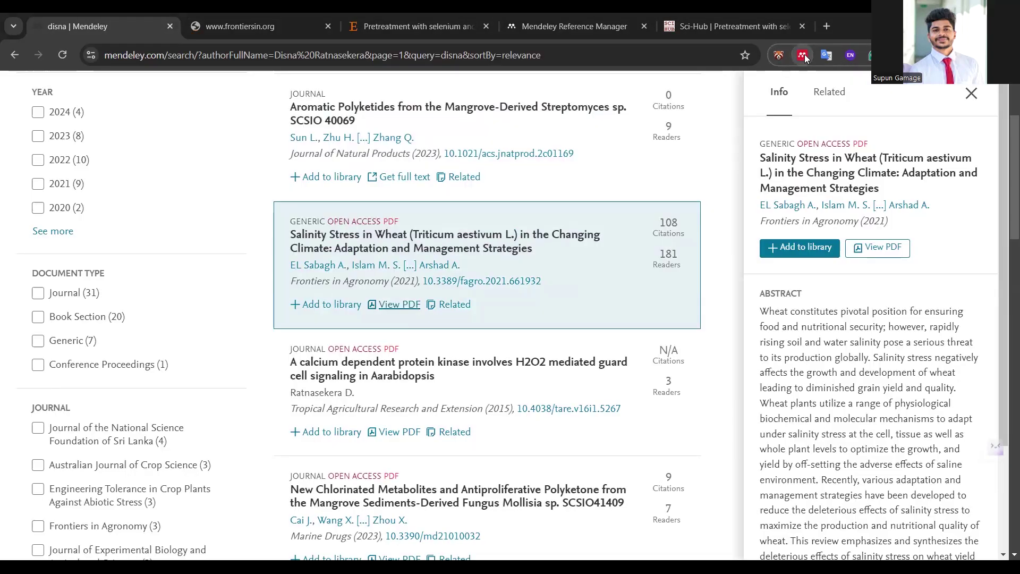
pyautogui.click(970, 94)
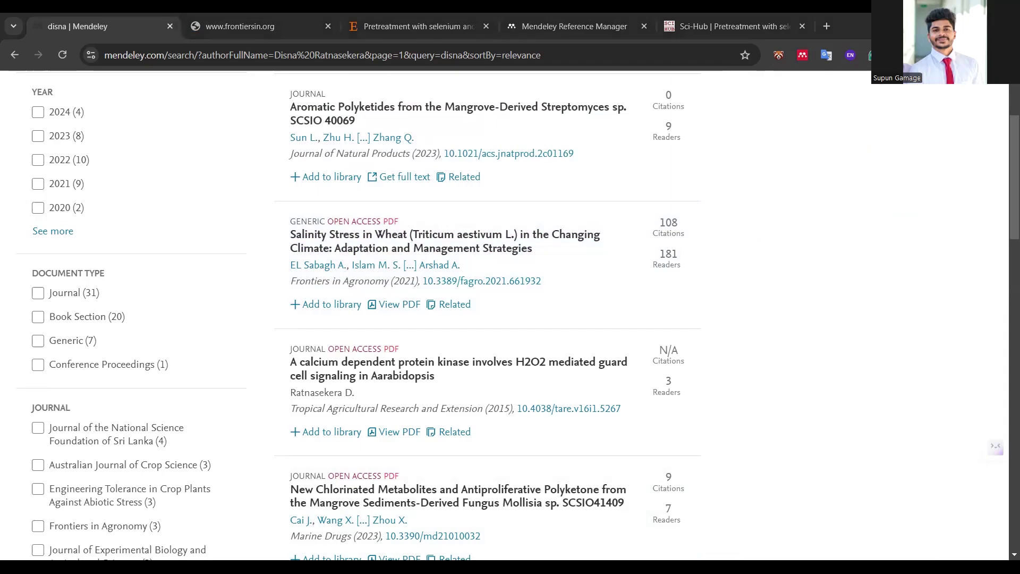
# Switch to Mendeley Desktop, point out the Install Web Importer option among the tools, and close the list
pyautogui.hotkey('alt', 'Tab')
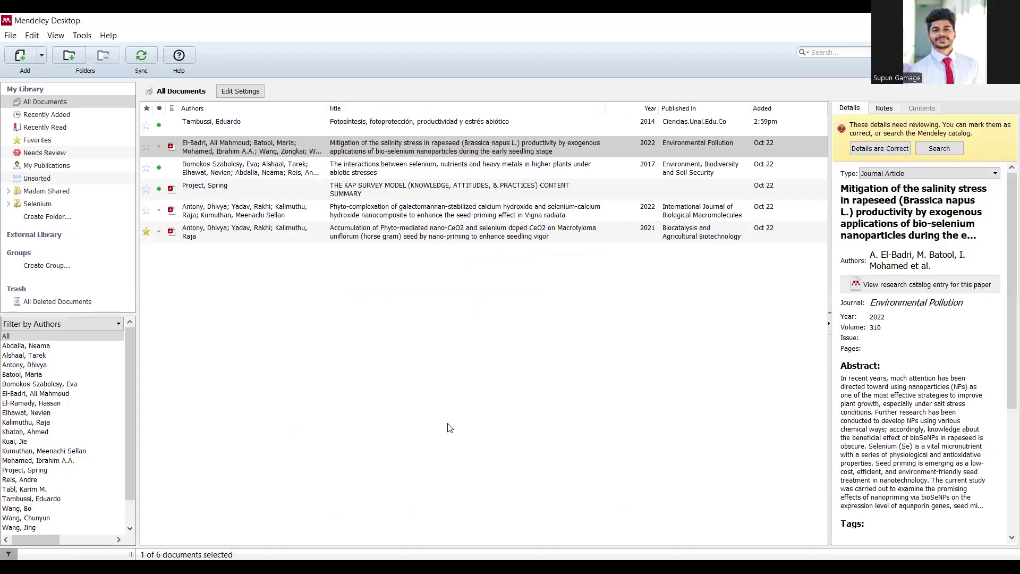
pyautogui.hotkey('alt', 't')
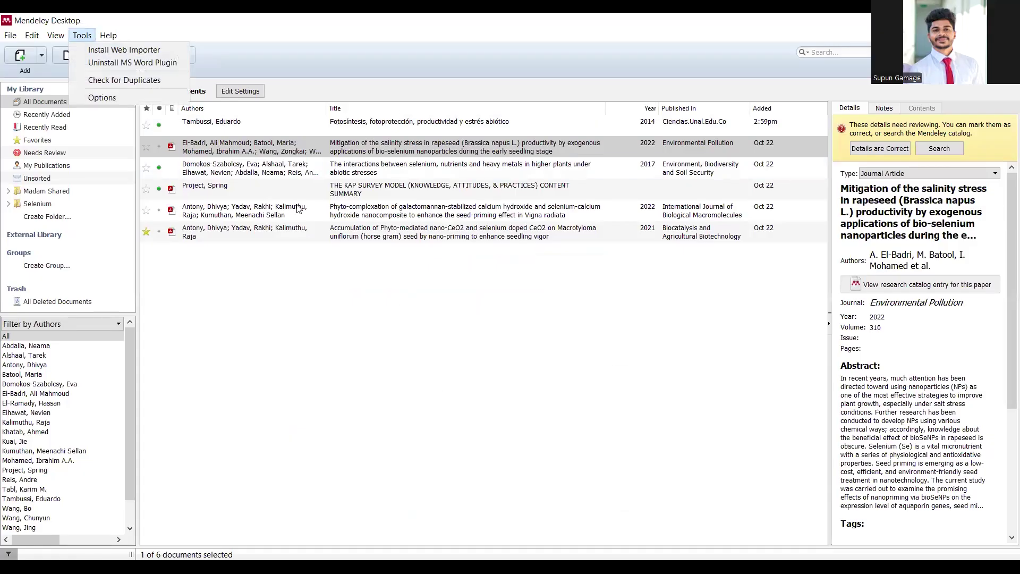
pyautogui.press('Down')
pyautogui.press('Down')
pyautogui.press('Down')
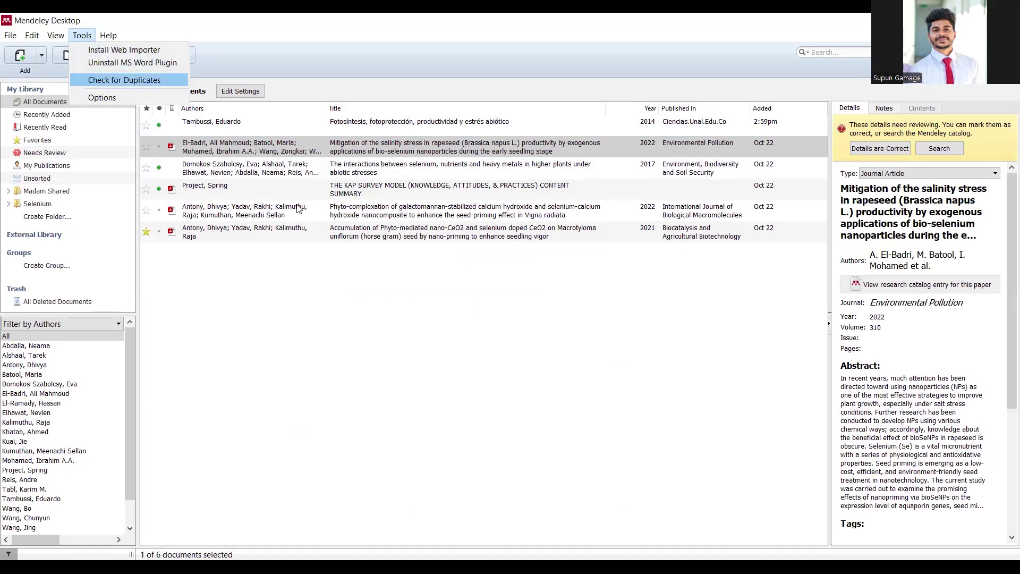
pyautogui.press('Up')
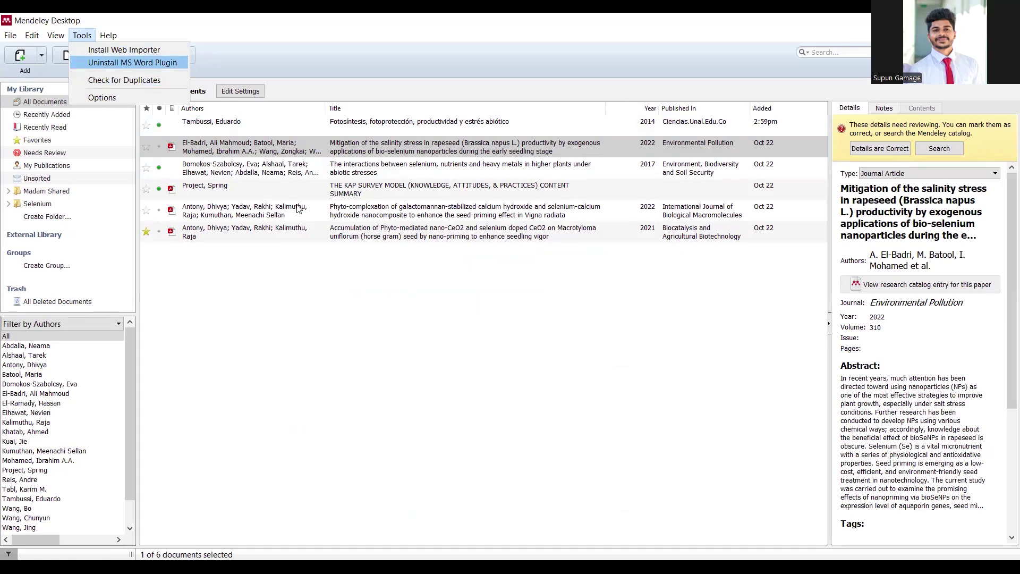
pyautogui.press('Up')
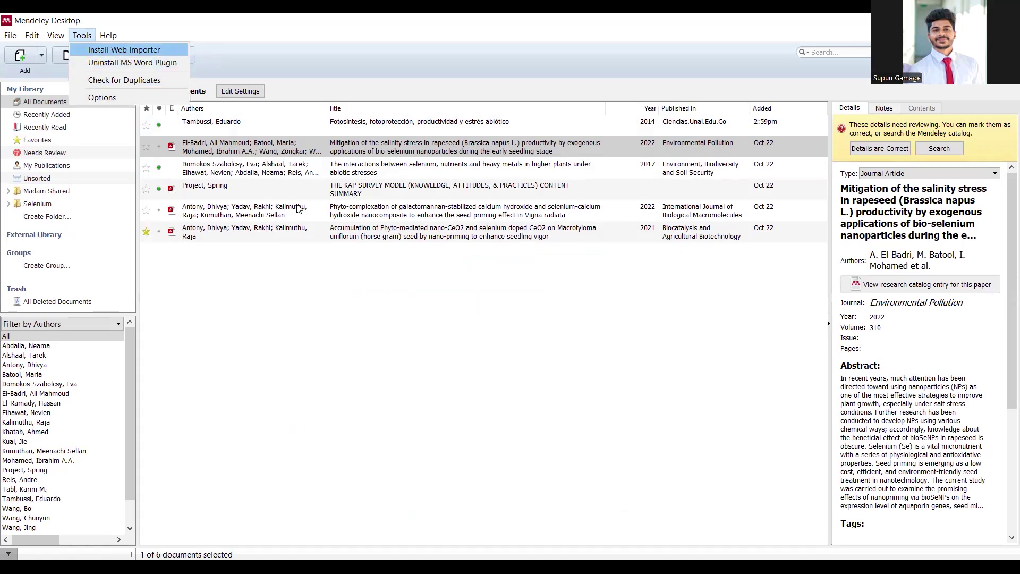
pyautogui.press('Escape')
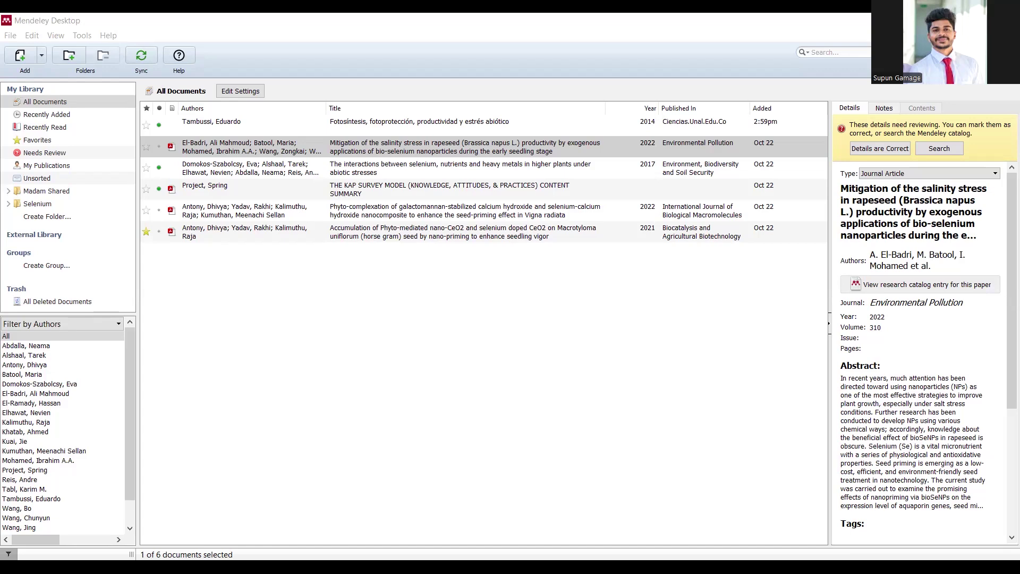
# Switch to the CHAPTER 22 draft abstract in Word, circle its entry under References, and remove the drawing
pyautogui.hotkey('alt', 'Tab')
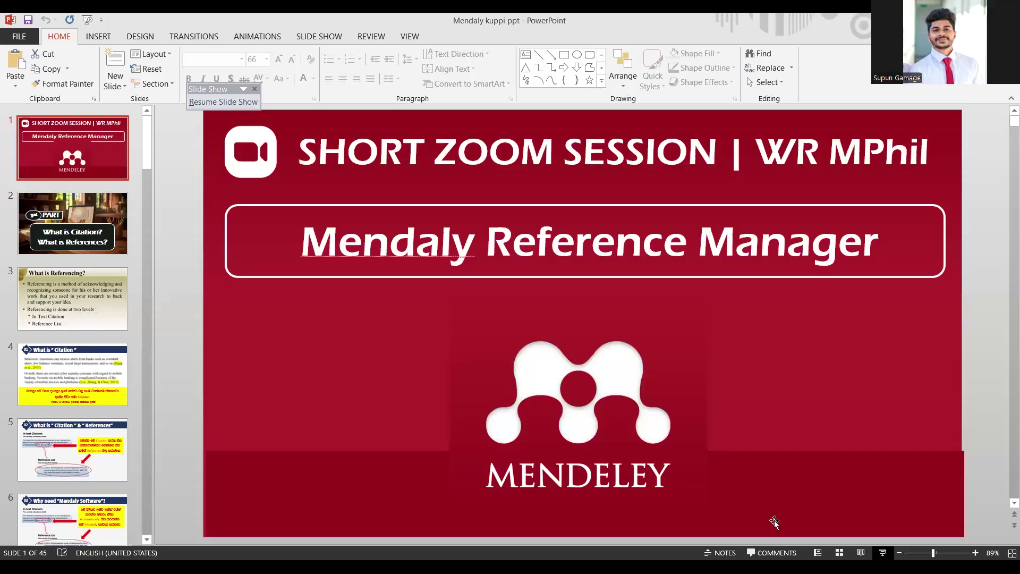
pyautogui.hotkey('alt', 'Tab')
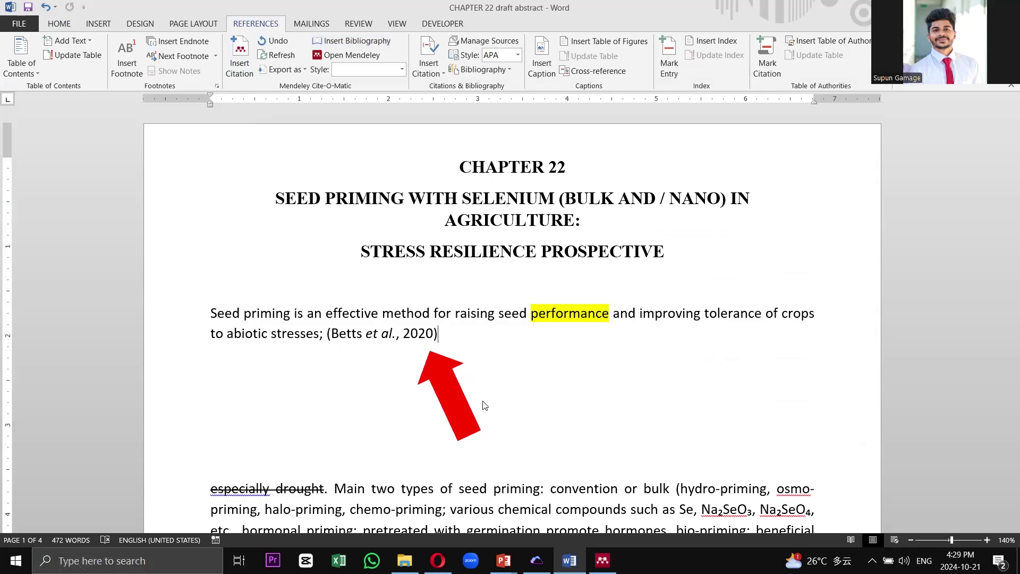
pyautogui.moveTo(322, 346)
pyautogui.mouseDown()
pyautogui.moveTo(443, 345)
pyautogui.moveTo(467, 361)
pyautogui.moveTo(536, 301)
pyautogui.mouseUp()
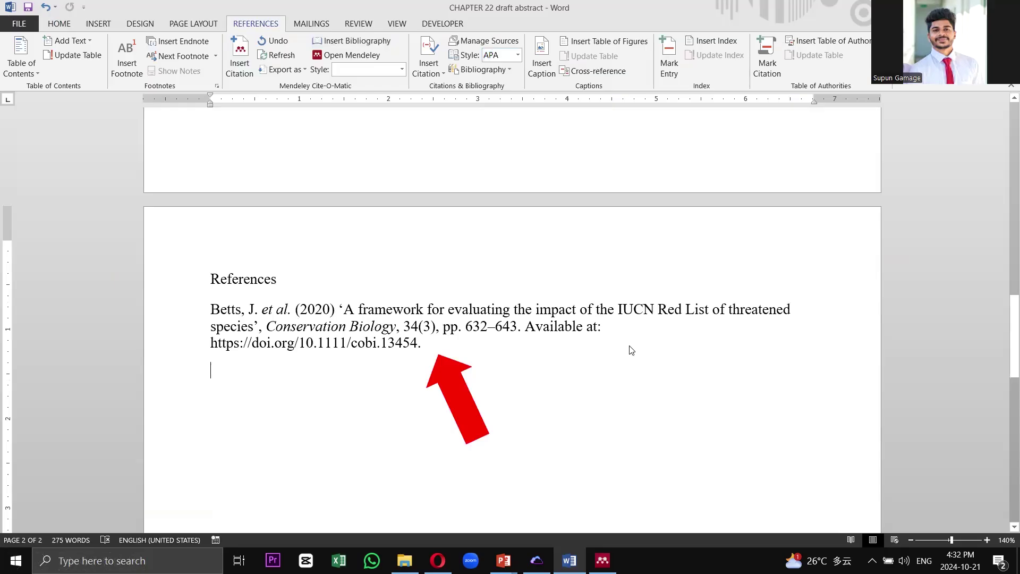
pyautogui.moveTo(192, 364)
pyautogui.mouseDown()
pyautogui.moveTo(795, 284)
pyautogui.moveTo(271, 264)
pyautogui.moveTo(206, 303)
pyautogui.moveTo(193, 368)
pyautogui.mouseUp()
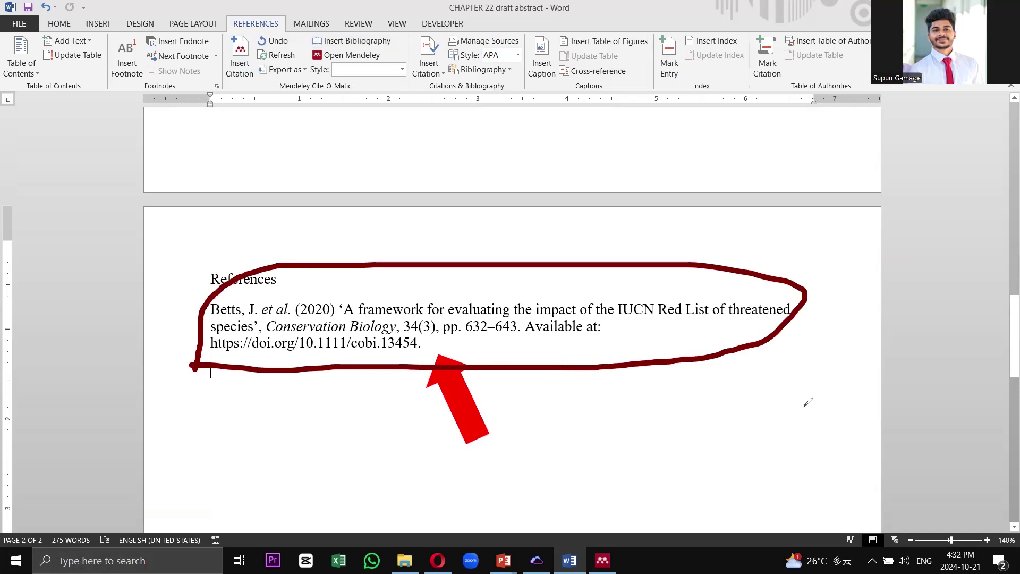
pyautogui.hotkey('ctrl', 'z')
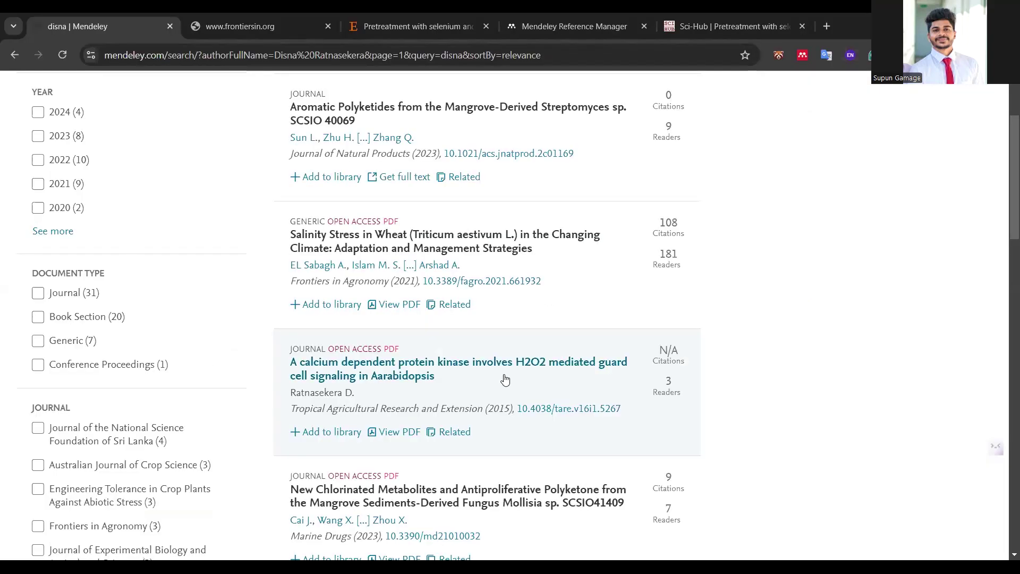
# Clear the article search text on the Mendeley results page, and circle the Search and Library links with a check mark beneath them
pyautogui.scroll(3, 507, 374)
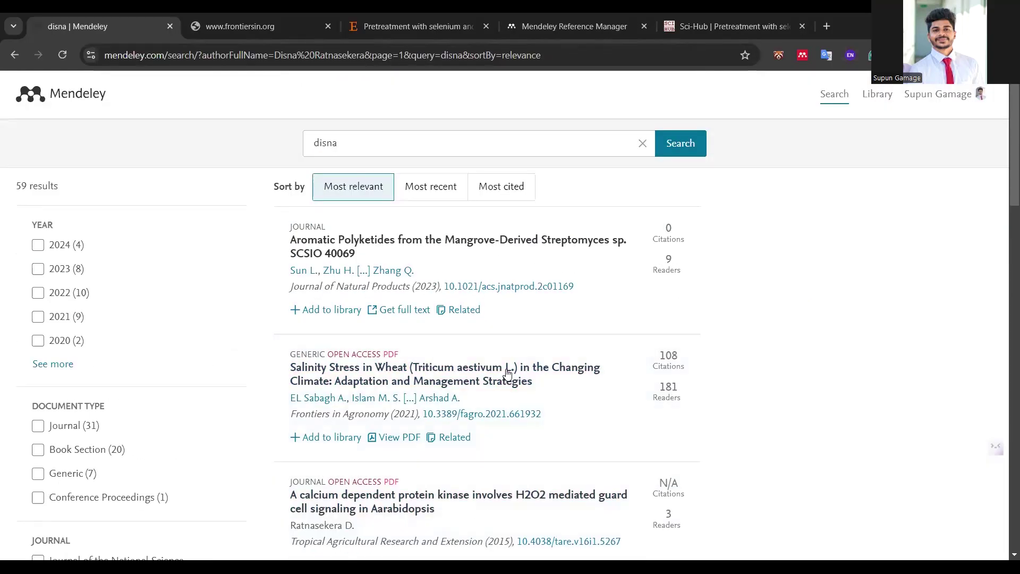
pyautogui.click(642, 143)
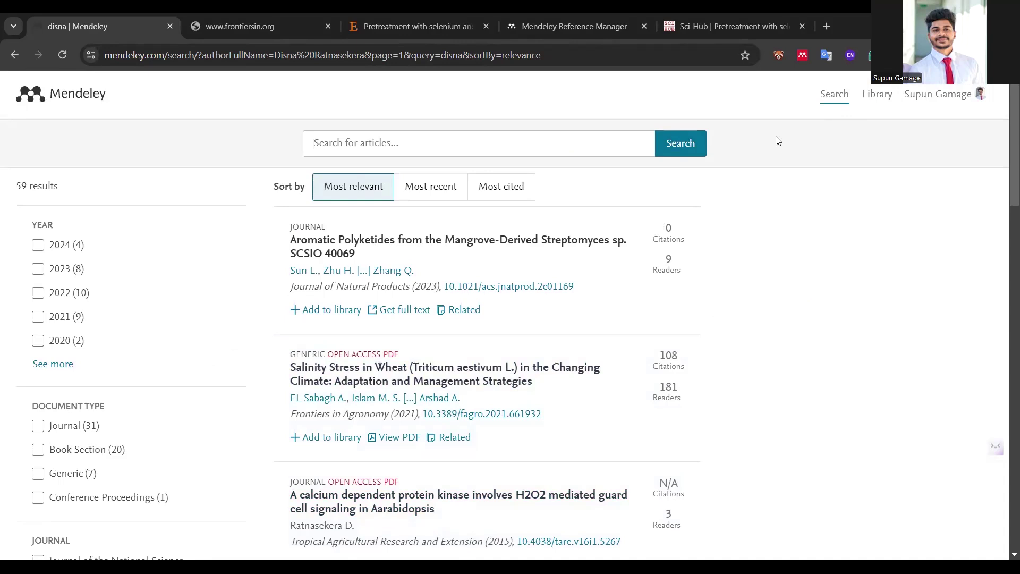
pyautogui.moveTo(821, 112)
pyautogui.mouseDown()
pyautogui.moveTo(867, 77)
pyautogui.moveTo(857, 99)
pyautogui.moveTo(904, 113)
pyautogui.moveTo(907, 85)
pyautogui.mouseUp()
pyautogui.moveTo(887, 143)
pyautogui.mouseDown()
pyautogui.moveTo(888, 152)
pyautogui.moveTo(928, 127)
pyautogui.mouseUp()
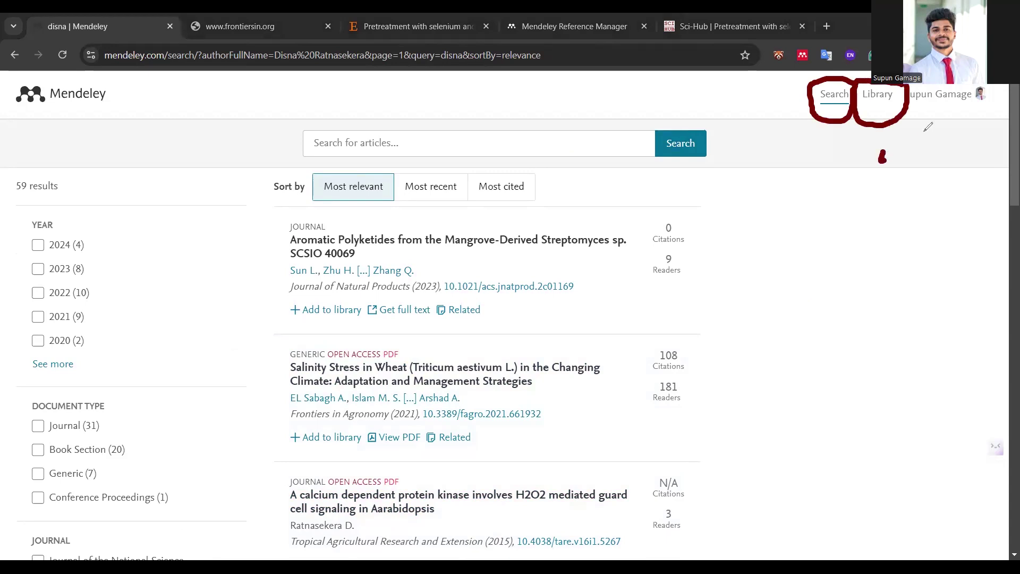
pyautogui.moveTo(854, 150)
pyautogui.mouseDown()
pyautogui.moveTo(857, 158)
pyautogui.moveTo(880, 144)
pyautogui.mouseUp()
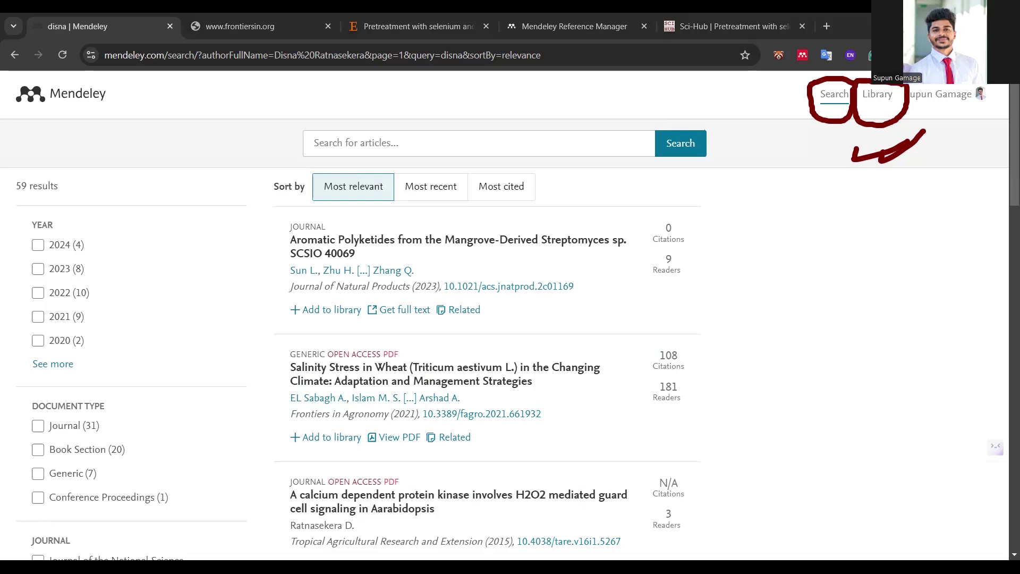
# Draw a line around the lower part of the wheat salinity stress result and a short line above the citation counts
pyautogui.moveTo(284, 396)
pyautogui.mouseDown()
pyautogui.moveTo(339, 458)
pyautogui.moveTo(718, 453)
pyautogui.mouseUp()
pyautogui.moveTo(709, 201); pyautogui.dragTo(653, 197)
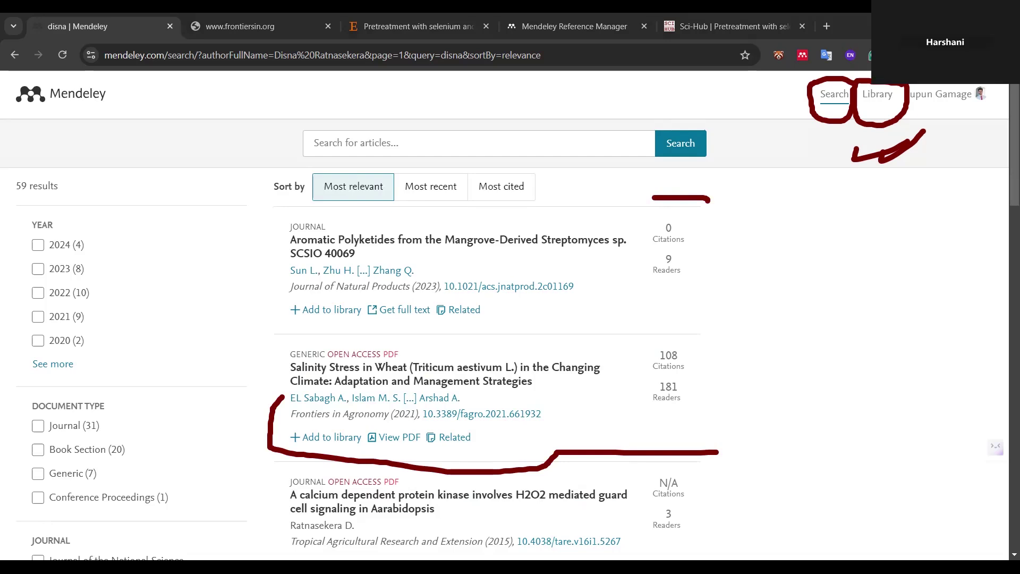
# Switch to Document1 in Word, mark the first paragraph, the space above the second and the first reference entry, and clear the marks
pyautogui.hotkey('alt', 'Tab')
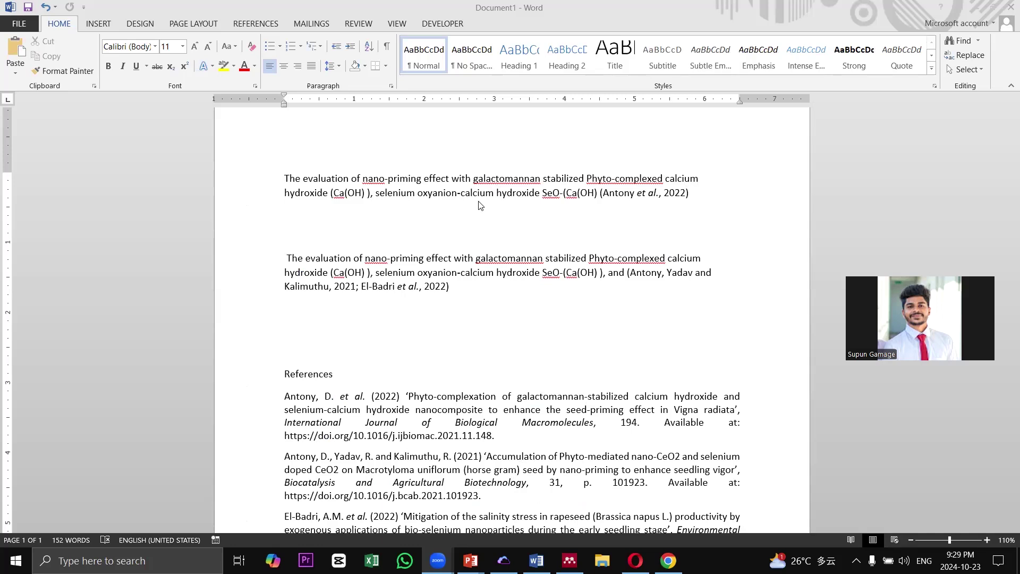
pyautogui.moveTo(590, 199)
pyautogui.mouseDown()
pyautogui.moveTo(307, 209)
pyautogui.moveTo(310, 154)
pyautogui.moveTo(409, 153)
pyautogui.mouseUp()
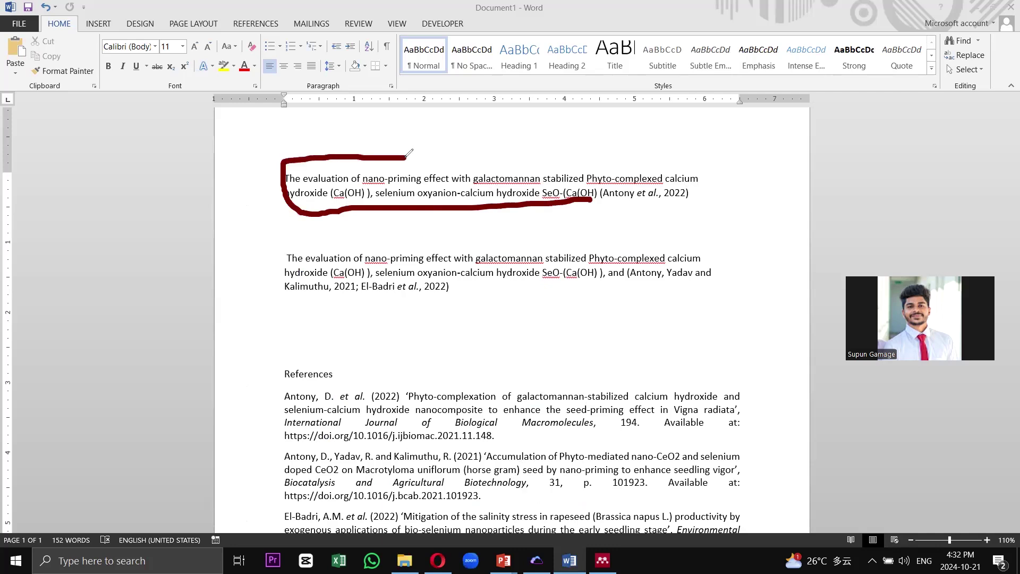
pyautogui.moveTo(346, 236)
pyautogui.mouseDown()
pyautogui.moveTo(729, 248)
pyautogui.moveTo(723, 237)
pyautogui.moveTo(594, 242)
pyautogui.mouseUp()
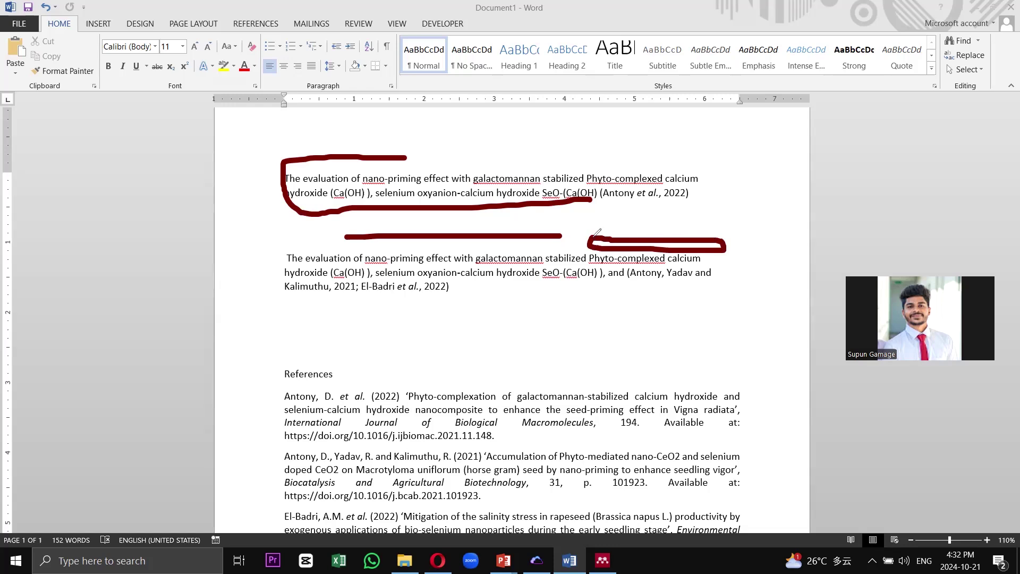
pyautogui.moveTo(509, 432)
pyautogui.mouseDown()
pyautogui.moveTo(409, 446)
pyautogui.moveTo(253, 394)
pyautogui.moveTo(737, 365)
pyautogui.moveTo(744, 426)
pyautogui.moveTo(509, 428)
pyautogui.mouseUp()
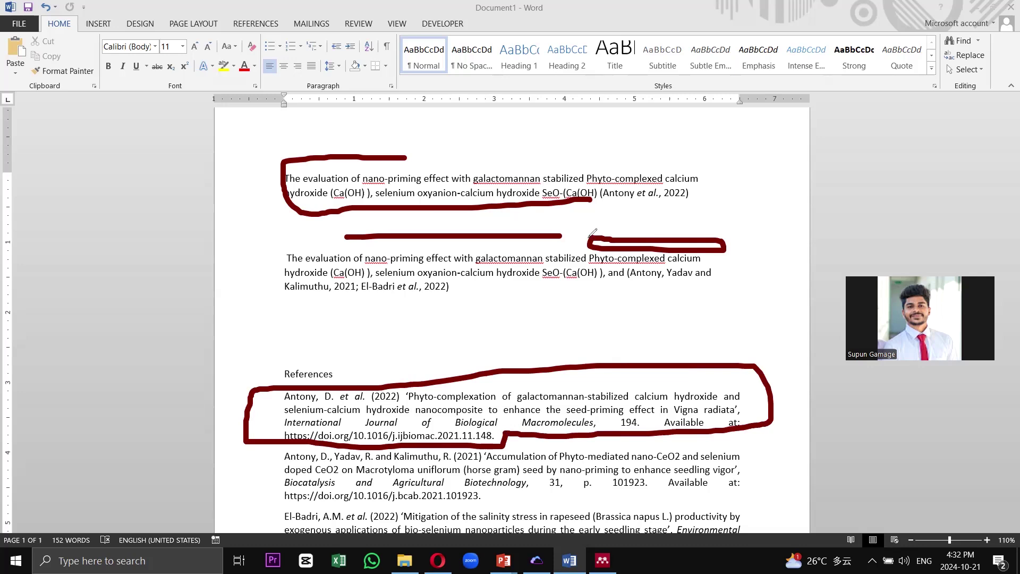
pyautogui.moveTo(585, 233)
pyautogui.mouseDown()
pyautogui.moveTo(583, 263)
pyautogui.moveTo(724, 250)
pyautogui.moveTo(736, 229)
pyautogui.moveTo(592, 234)
pyautogui.mouseUp()
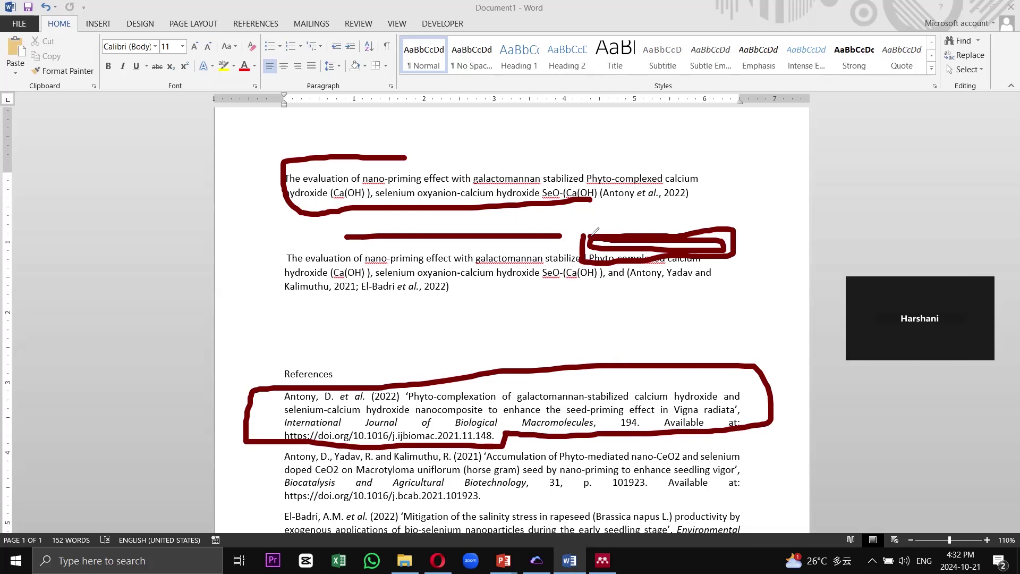
pyautogui.press('e')
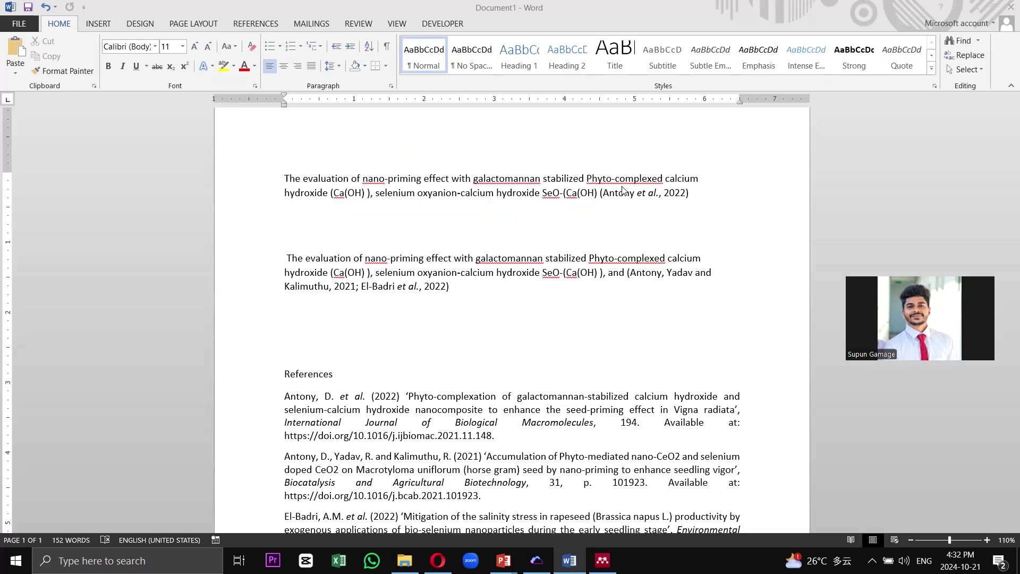
# Circle the 2022 in-text citation ending the first paragraph and draw an arrow from it to the first reference entry
pyautogui.moveTo(693, 188)
pyautogui.mouseDown()
pyautogui.moveTo(627, 182)
pyautogui.moveTo(599, 194)
pyautogui.moveTo(697, 196)
pyautogui.moveTo(690, 185)
pyautogui.mouseUp()
pyautogui.moveTo(585, 214)
pyautogui.mouseDown()
pyautogui.moveTo(542, 242)
pyautogui.moveTo(499, 388)
pyautogui.moveTo(485, 375)
pyautogui.moveTo(502, 389)
pyautogui.moveTo(526, 363)
pyautogui.mouseUp()
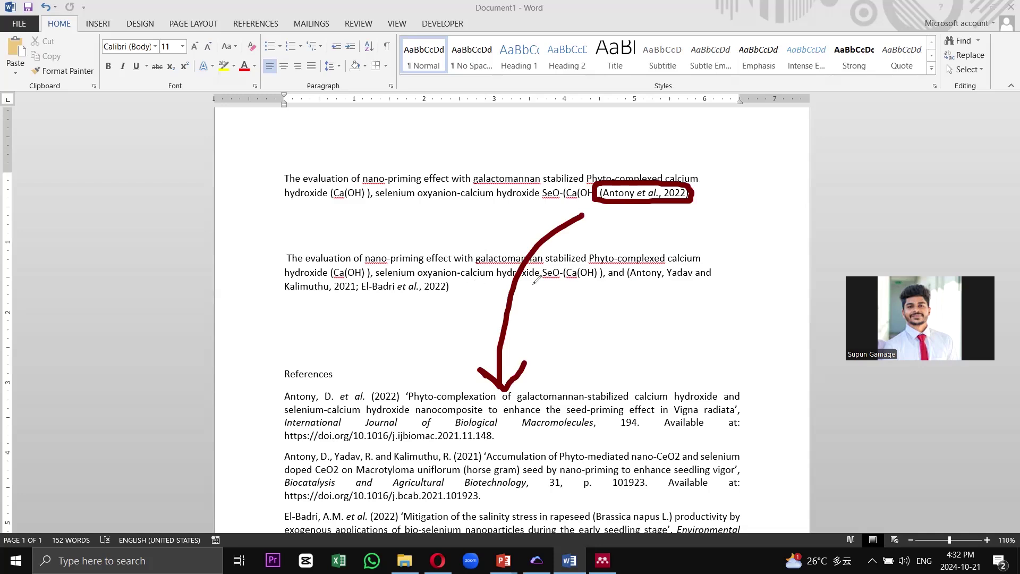
# Try circling the first cited surname in the second paragraph and bracketing the first two reference entries, and undo these marks
pyautogui.click(614, 283)
pyautogui.moveTo(614, 284)
pyautogui.mouseDown()
pyautogui.moveTo(674, 263)
pyautogui.moveTo(626, 264)
pyautogui.moveTo(617, 281)
pyautogui.mouseUp()
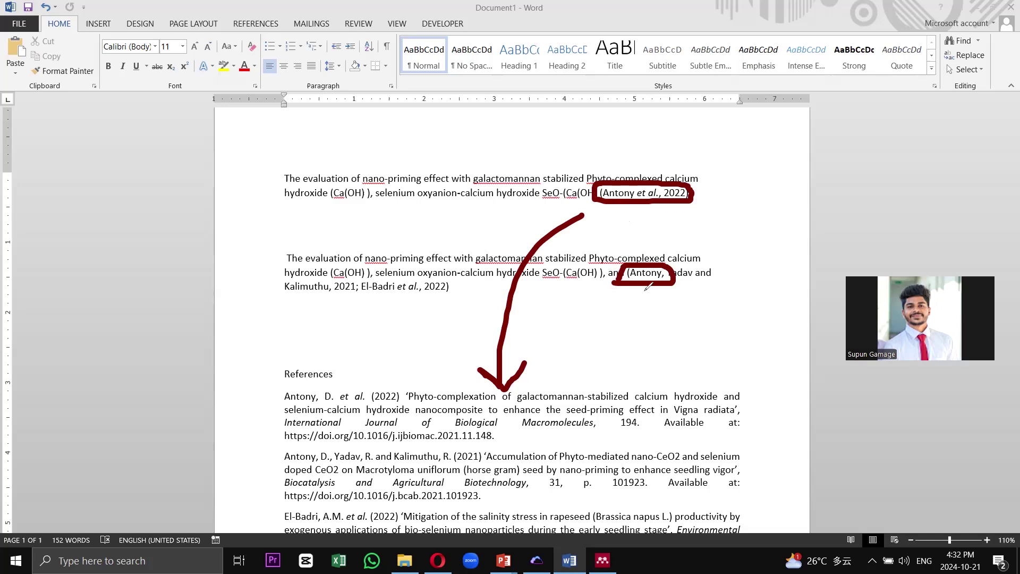
pyautogui.moveTo(276, 394)
pyautogui.mouseDown()
pyautogui.moveTo(275, 431)
pyautogui.moveTo(466, 442)
pyautogui.mouseUp()
pyautogui.moveTo(525, 432)
pyautogui.mouseDown()
pyautogui.moveTo(696, 425)
pyautogui.moveTo(747, 383)
pyautogui.mouseUp()
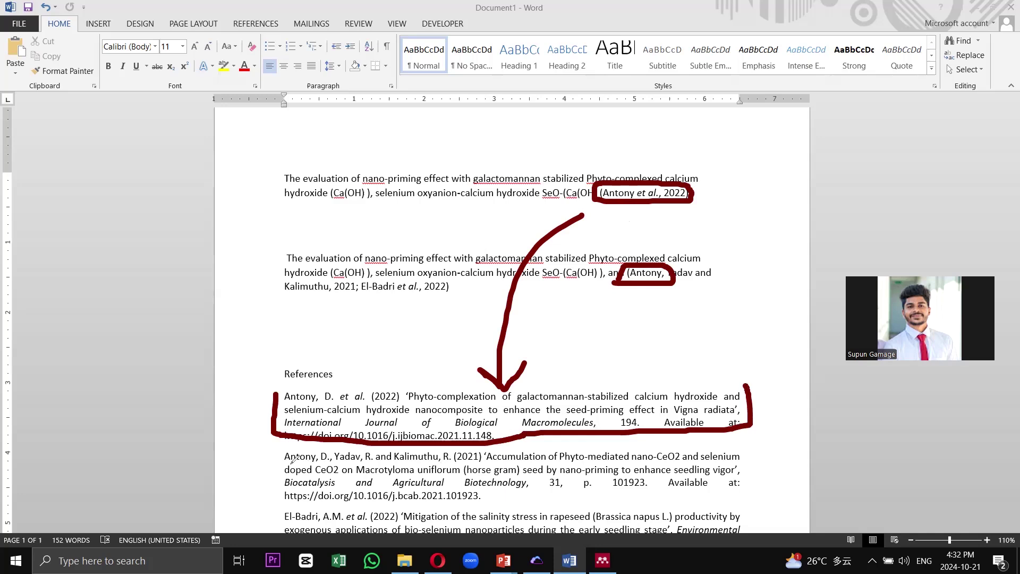
pyautogui.moveTo(280, 452)
pyautogui.mouseDown()
pyautogui.moveTo(280, 487)
pyautogui.moveTo(511, 513)
pyautogui.mouseUp()
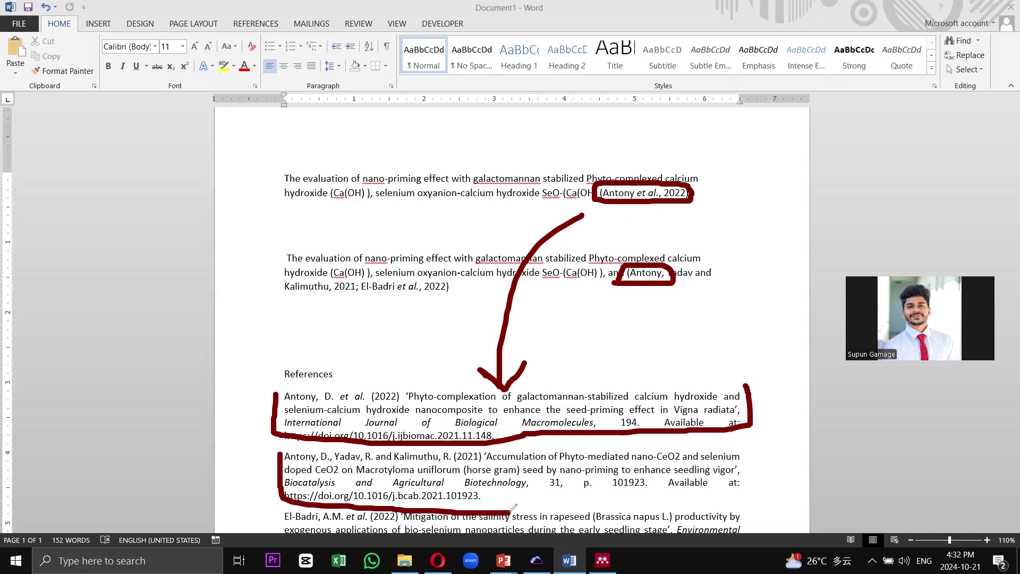
pyautogui.hotkey('ctrl', 'z')
pyautogui.hotkey('ctrl', 'z')
pyautogui.hotkey('ctrl', 'z')
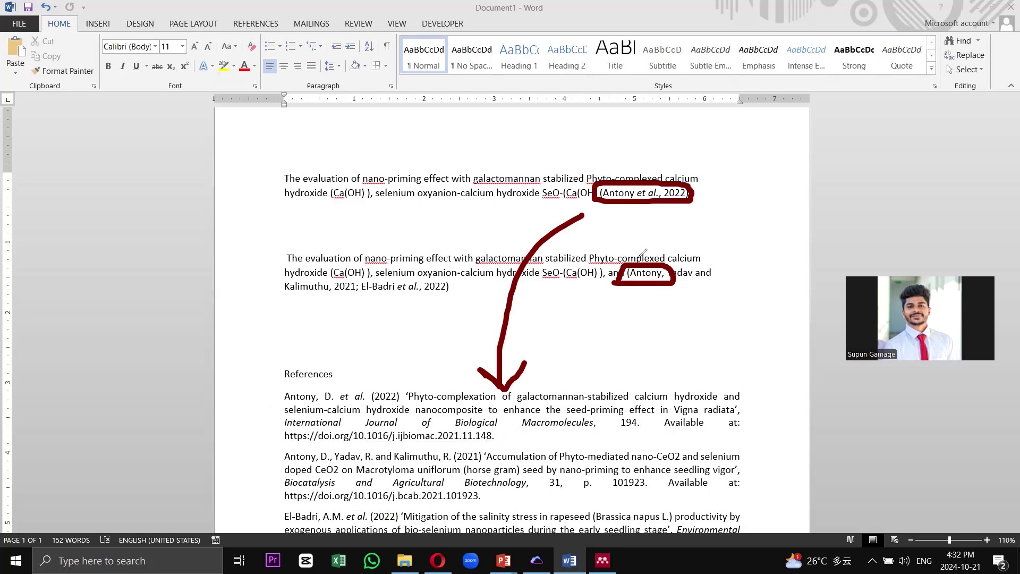
# Underline the start of the 2021 citation in the second paragraph and outline its matching second reference entry
pyautogui.moveTo(626, 285); pyautogui.dragTo(712, 278)
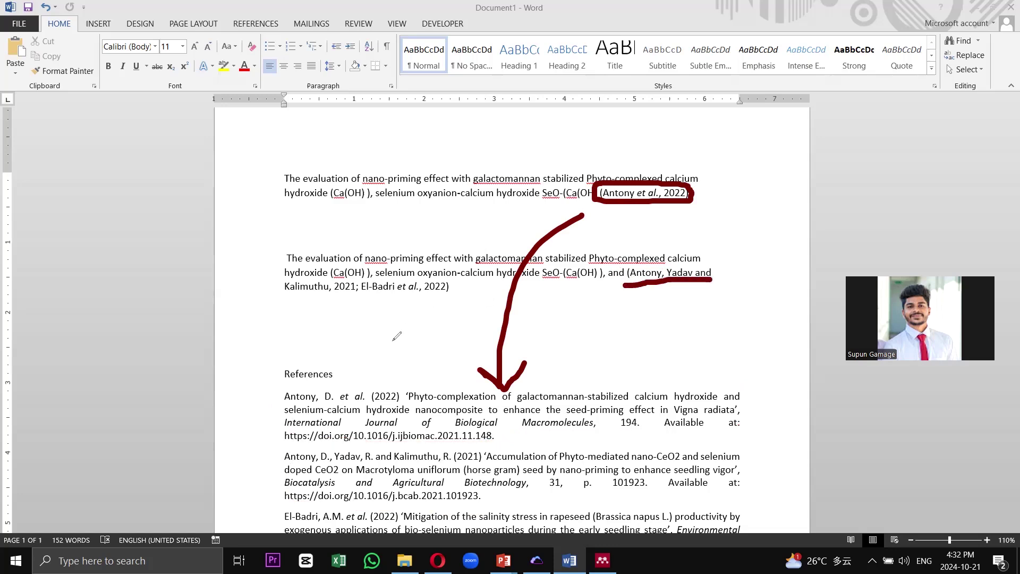
pyautogui.moveTo(283, 450)
pyautogui.mouseDown()
pyautogui.moveTo(295, 497)
pyautogui.moveTo(596, 488)
pyautogui.mouseUp()
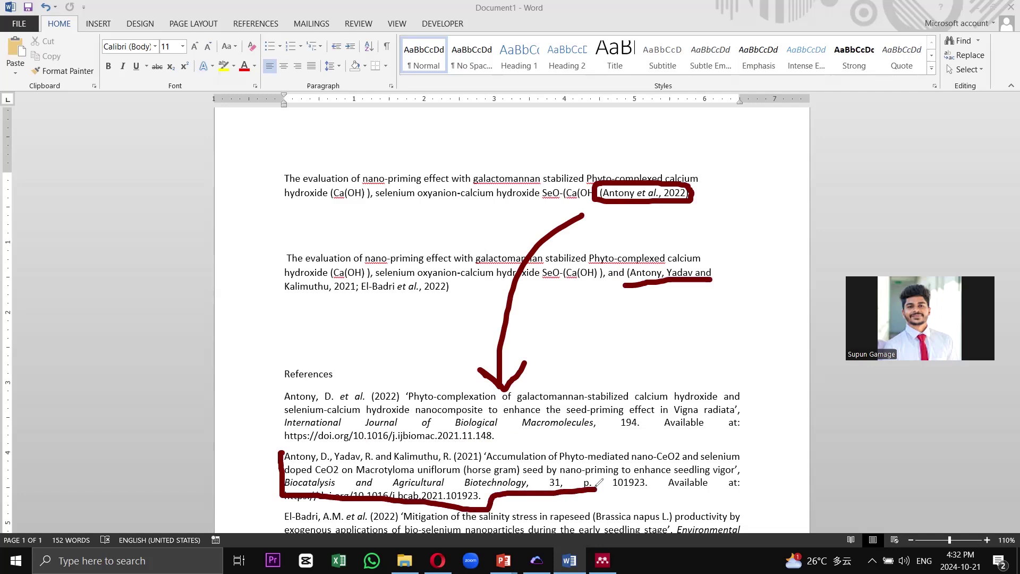